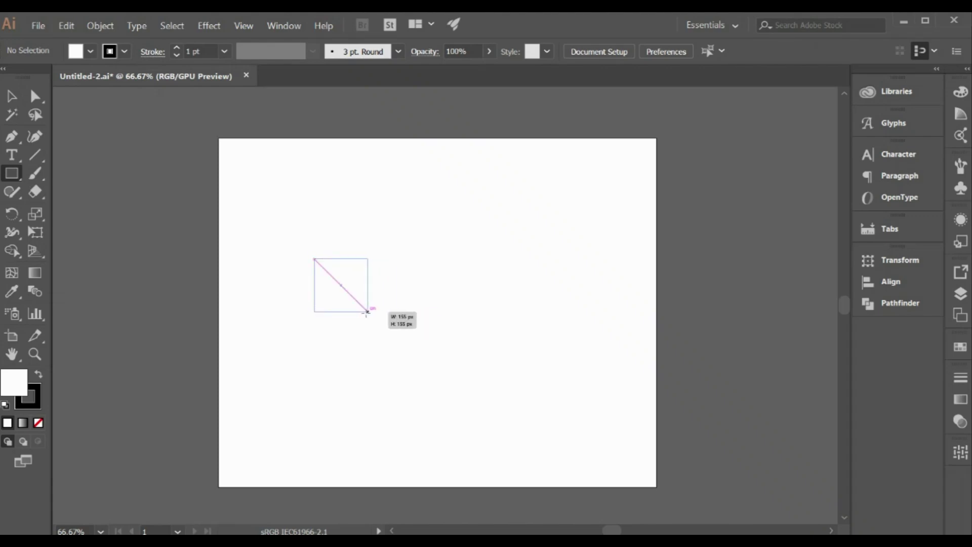
Duplicate the pair of squares below it to complete a 2×2 grid of equal squares
{"action": "left_click", "coordinate": [8, 101]}
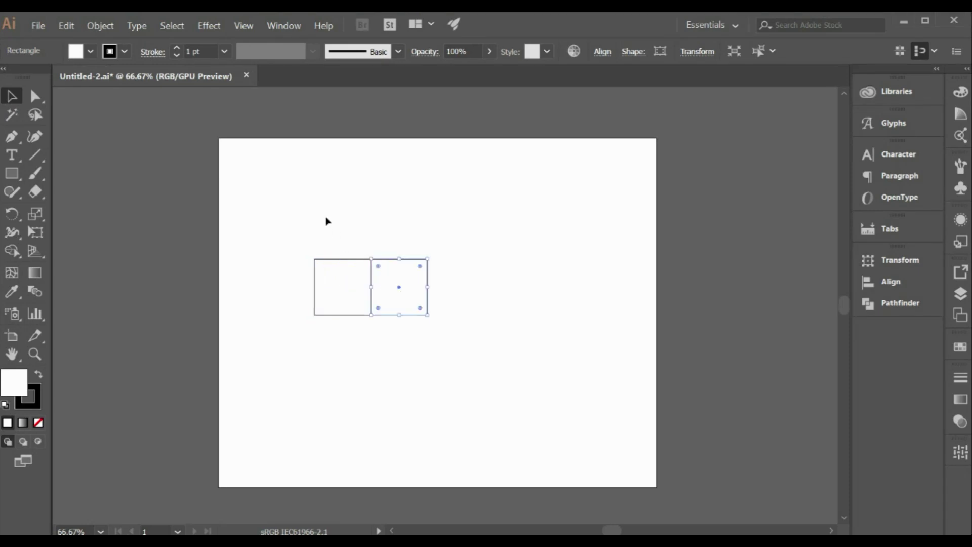
{"action": "left_click", "coordinate": [435, 330]}
{"action": "left_click_drag", "start_coordinate": [363, 248], "coordinate": [373, 341]}
{"action": "left_click_drag", "start_coordinate": [323, 236], "coordinate": [405, 349]}
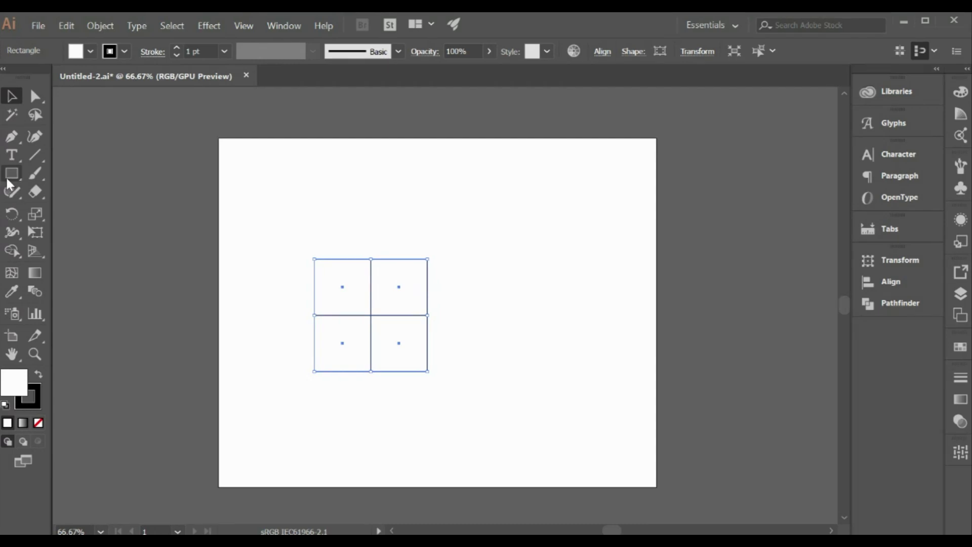
{"action": "key", "text": "l"}
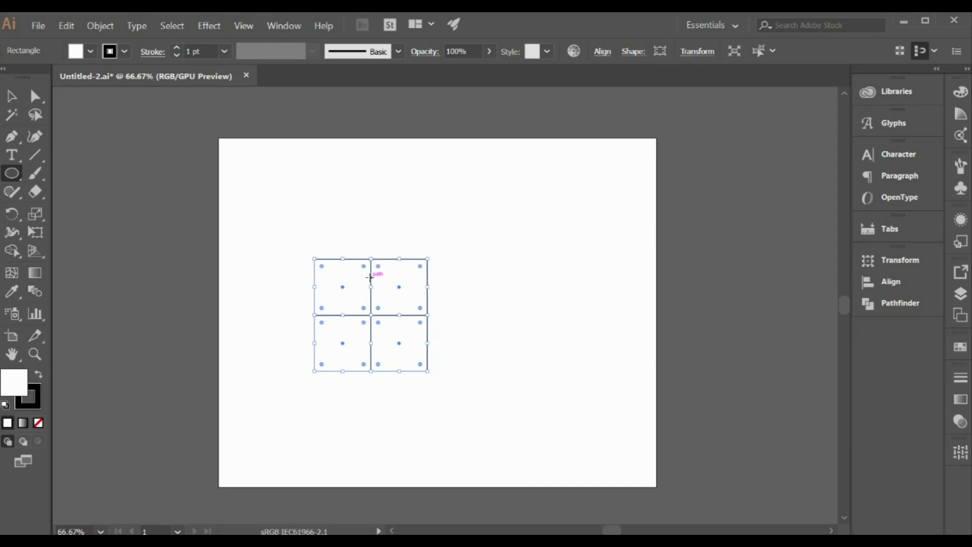
Draw a circle centred on the grid and nudge it upward
{"action": "left_click_drag", "start_coordinate": [371, 277], "coordinate": [430, 317]}
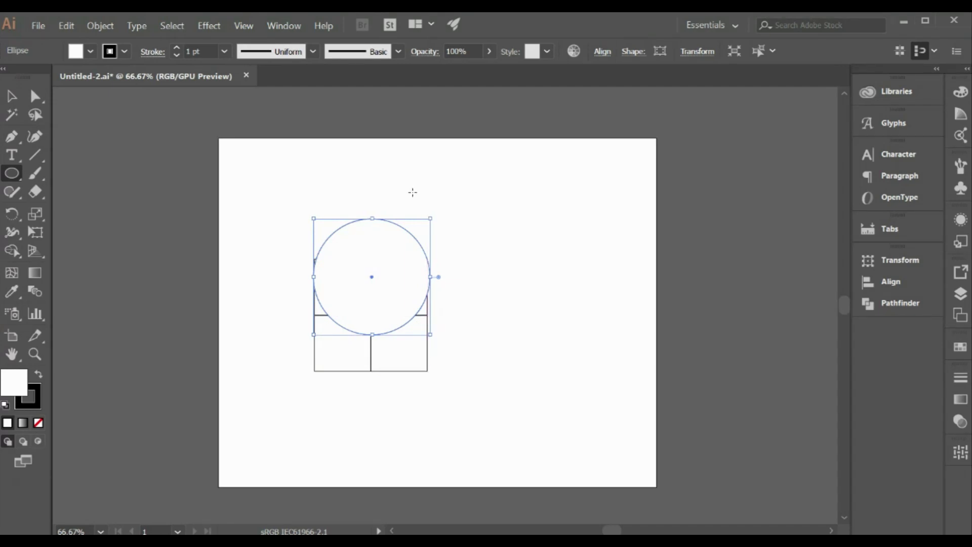
{"action": "left_click", "coordinate": [124, 51]}
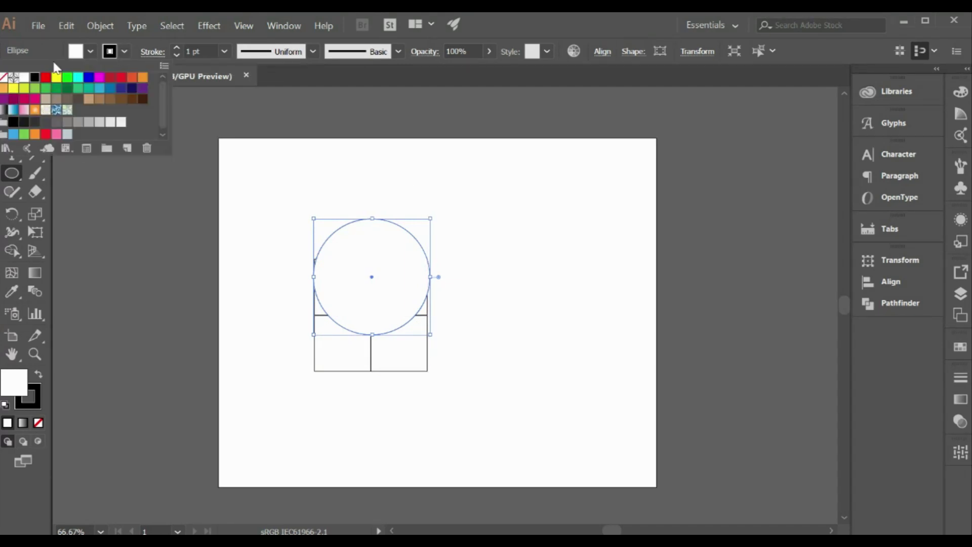
{"action": "key", "text": "Escape"}
{"action": "key", "text": "v"}
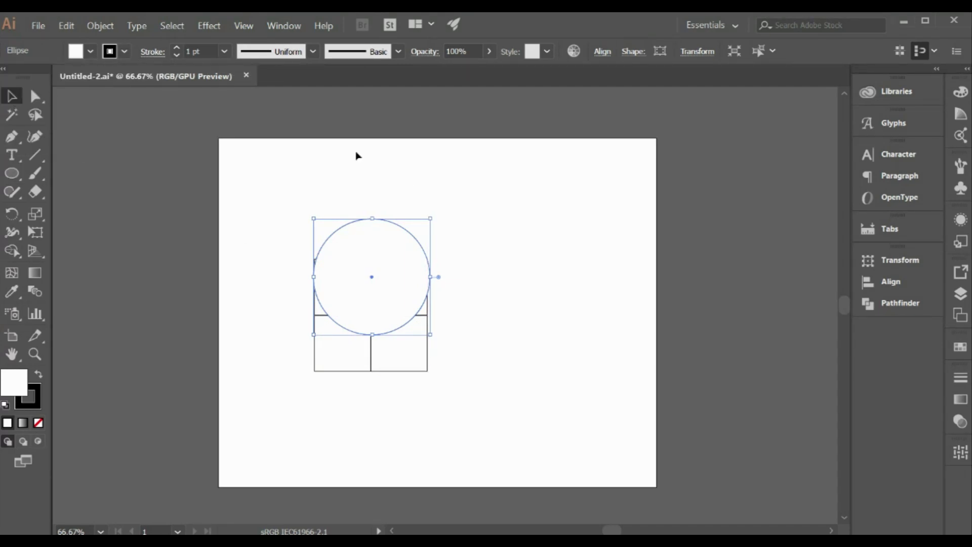
{"action": "left_click", "coordinate": [482, 204]}
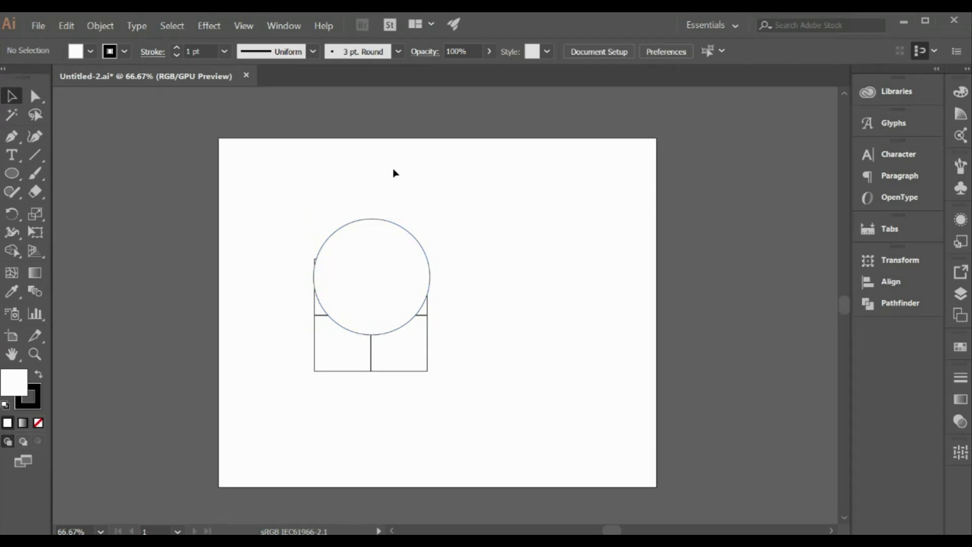
{"action": "left_click_drag", "start_coordinate": [416, 229], "coordinate": [433, 269]}
{"action": "left_click", "coordinate": [314, 206]}
{"action": "left_click_drag", "start_coordinate": [293, 207], "coordinate": [405, 234]}
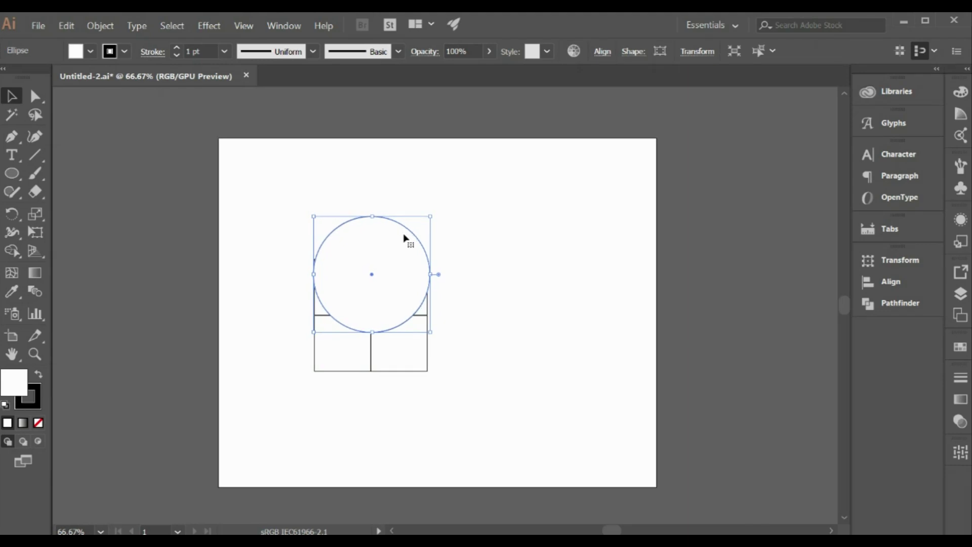
{"action": "key", "text": "Up"}
{"action": "key", "text": "Up"}
{"action": "key", "text": "Up"}
{"action": "key", "text": "Up"}
{"action": "key", "text": "Up"}
{"action": "key", "text": "Up"}
{"action": "key", "text": "Up"}
{"action": "key", "text": "Up"}
{"action": "key", "text": "Up"}
{"action": "key", "text": "Up"}
{"action": "key", "text": "Up"}
{"action": "key", "text": "Up"}
{"action": "key", "text": "Up"}
{"action": "key", "text": "Up"}
{"action": "key", "text": "Up"}
{"action": "key", "text": "Up"}
{"action": "key", "text": "Up"}
{"action": "key", "text": "Up"}
{"action": "key", "text": "Up"}
{"action": "key", "text": "Up"}
{"action": "key", "text": "Up"}
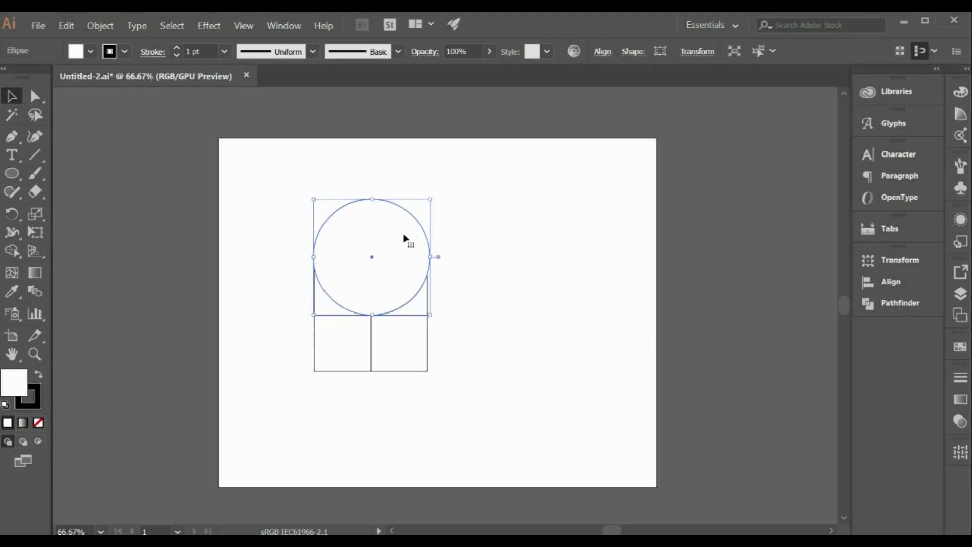
Set the circle's Pie End Angle to 180° to make a half-circle
{"action": "left_click_drag", "start_coordinate": [286, 178], "coordinate": [484, 354]}
{"action": "left_click", "coordinate": [490, 241]}
{"action": "left_click_drag", "start_coordinate": [248, 148], "coordinate": [452, 226]}
{"action": "left_click", "coordinate": [632, 54]}
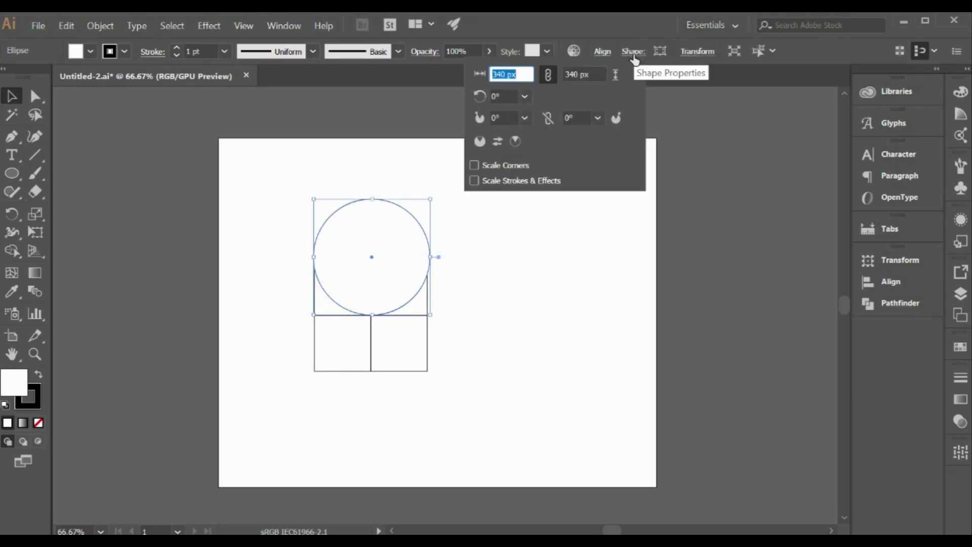
{"action": "left_click", "coordinate": [597, 118]}
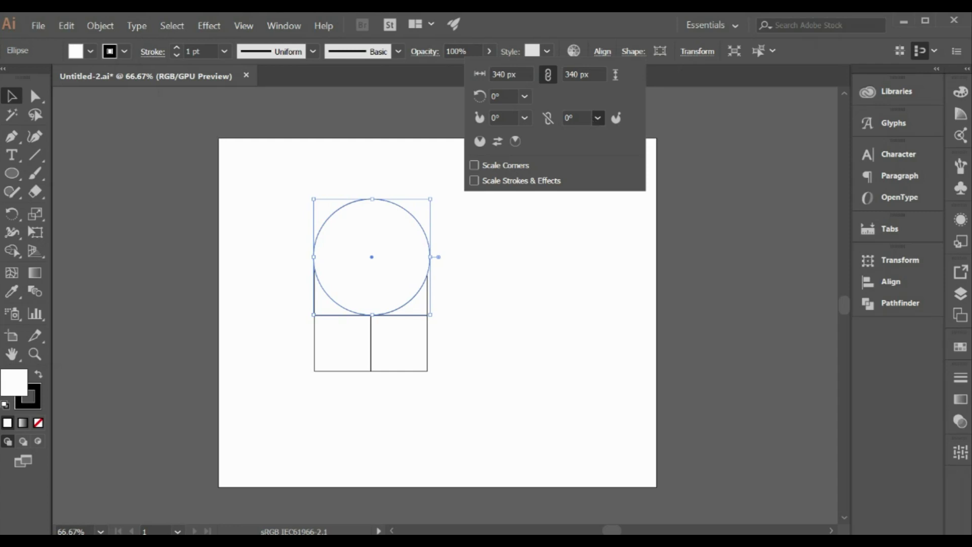
{"action": "left_click", "coordinate": [596, 256]}
Align the half-circle's right edge with the squares and nudge it down onto the grid
{"action": "left_click", "coordinate": [8, 101]}
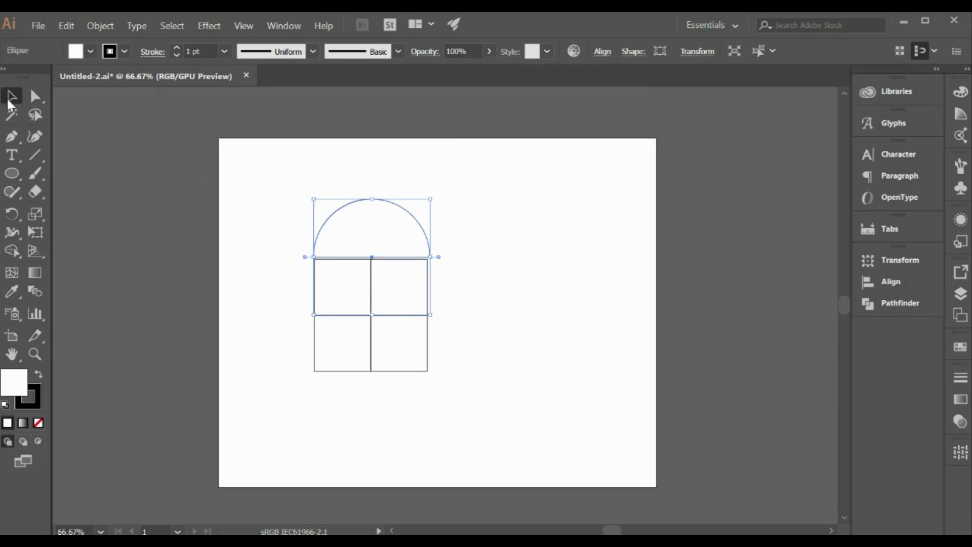
{"action": "left_click", "coordinate": [274, 195]}
{"action": "left_click", "coordinate": [396, 216]}
{"action": "left_click_drag", "start_coordinate": [430, 258], "coordinate": [428, 257]}
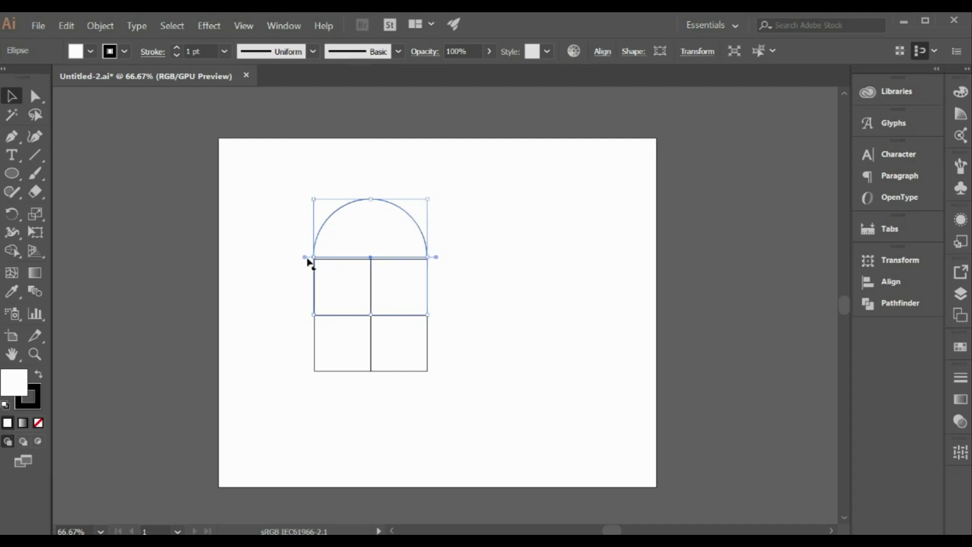
{"action": "key", "text": "Down"}
{"action": "left_click", "coordinate": [301, 233]}
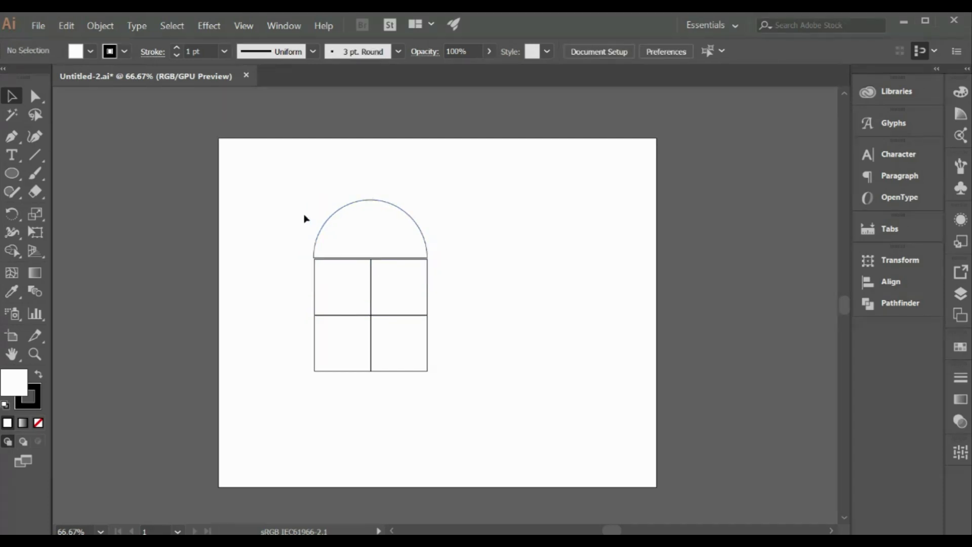
Fill the half-circle pale yellow with a 6 pt white outline
{"action": "left_click_drag", "start_coordinate": [311, 200], "coordinate": [444, 366]}
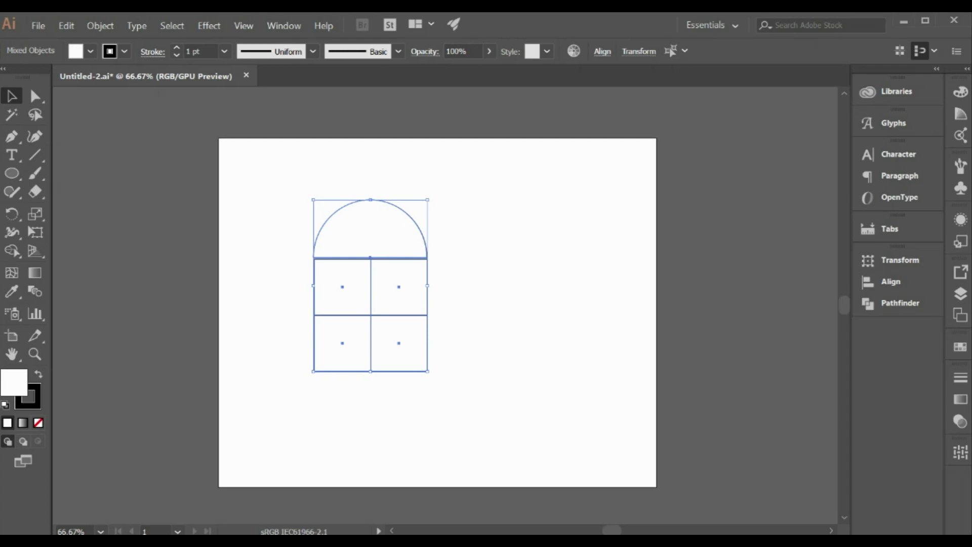
{"action": "left_click", "coordinate": [259, 231]}
{"action": "left_click", "coordinate": [355, 235]}
{"action": "left_click", "coordinate": [91, 51]}
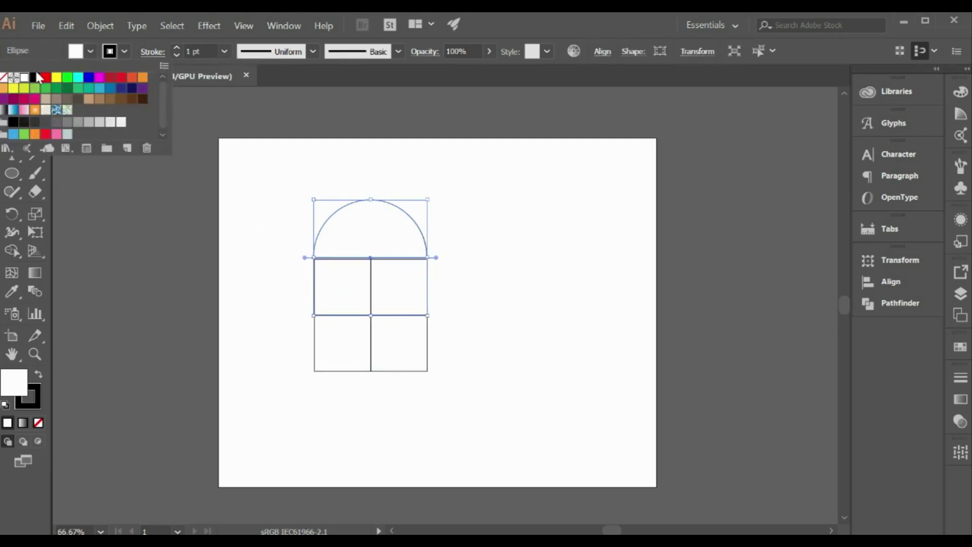
{"action": "left_click", "coordinate": [56, 77]}
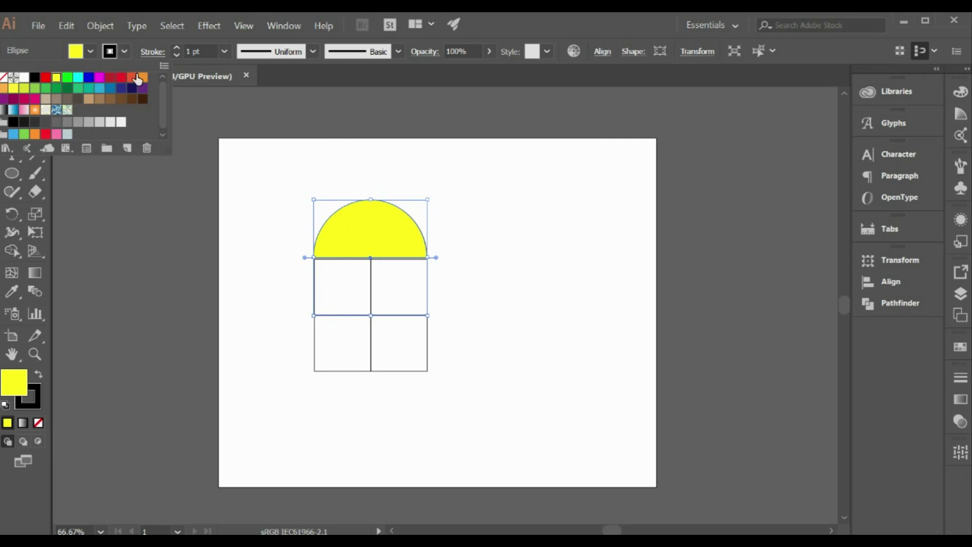
{"action": "left_click", "coordinate": [14, 90]}
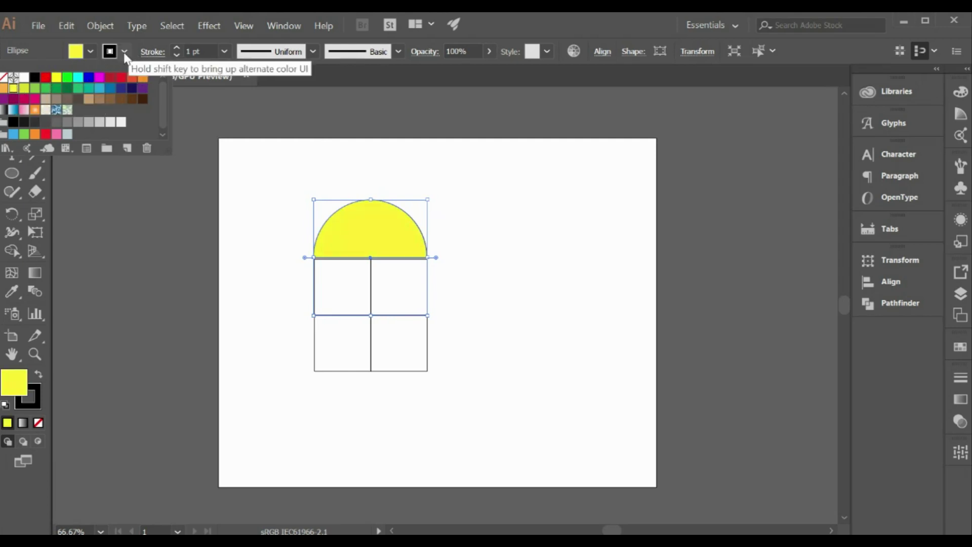
{"action": "left_click", "coordinate": [176, 48]}
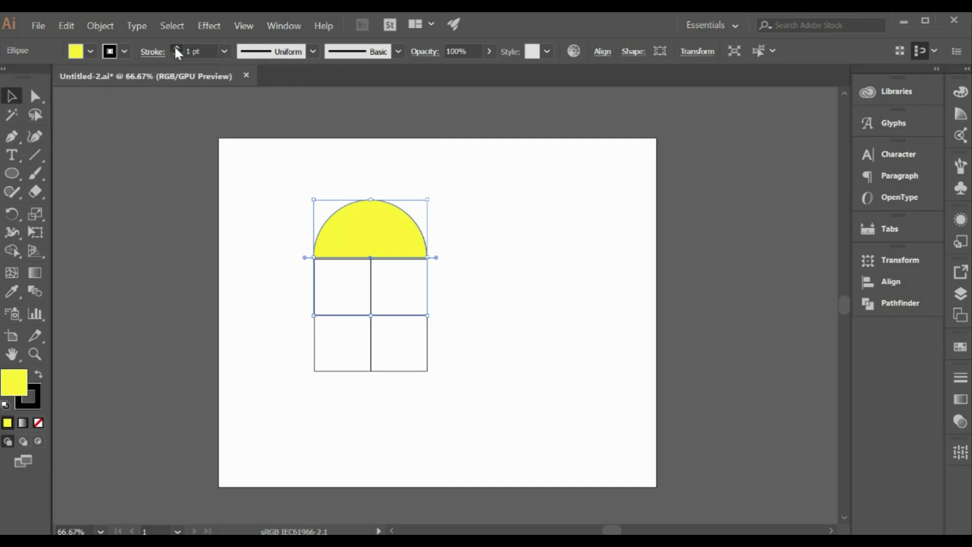
{"action": "left_click", "coordinate": [124, 51]}
{"action": "left_click", "coordinate": [24, 77]}
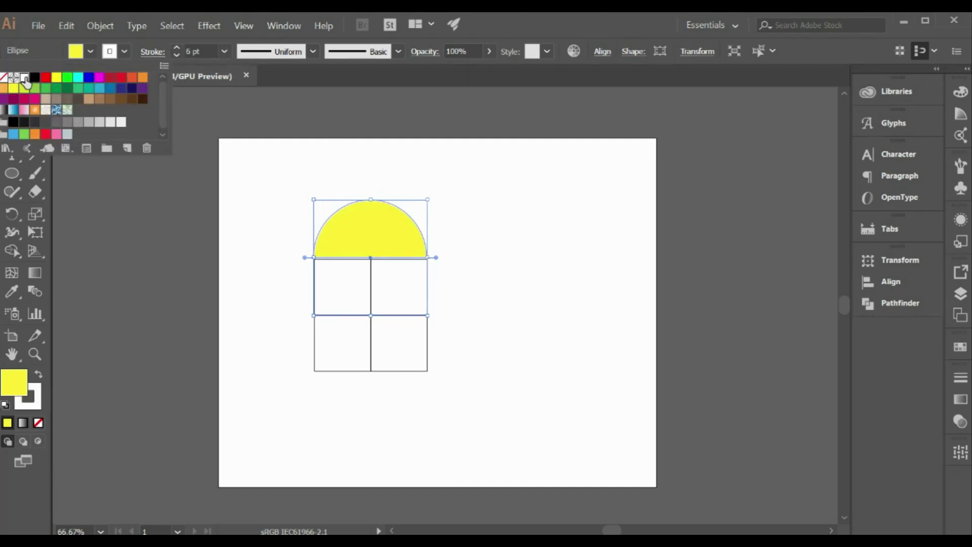
{"action": "left_click", "coordinate": [284, 236]}
Fill the four squares yellow and copy their appearance onto the half-circle with the Eyedropper
{"action": "left_click_drag", "start_coordinate": [276, 274], "coordinate": [449, 361]}
{"action": "left_click", "coordinate": [90, 52]}
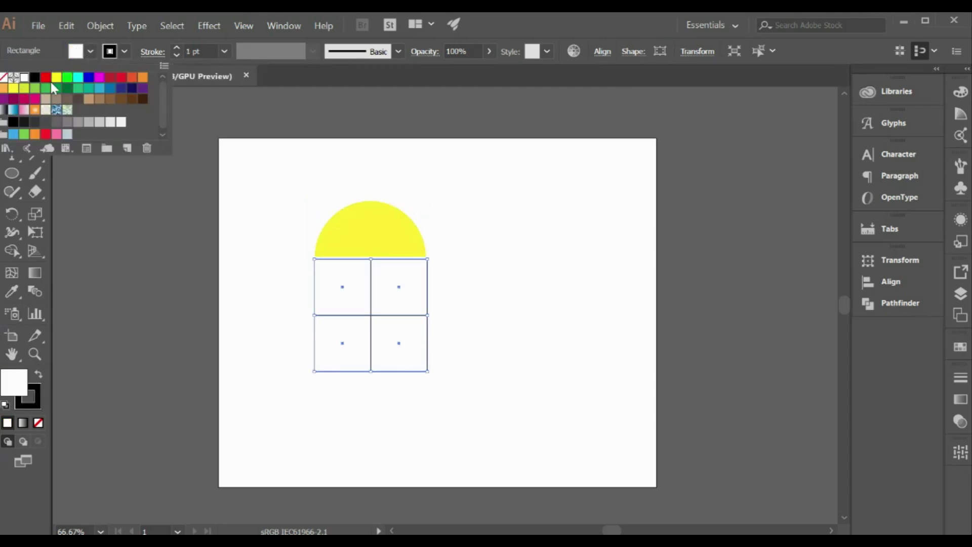
{"action": "left_click", "coordinate": [57, 77]}
{"action": "left_click", "coordinate": [342, 229]}
{"action": "left_click", "coordinate": [124, 52]}
{"action": "left_click_drag", "start_coordinate": [316, 179], "coordinate": [396, 234]}
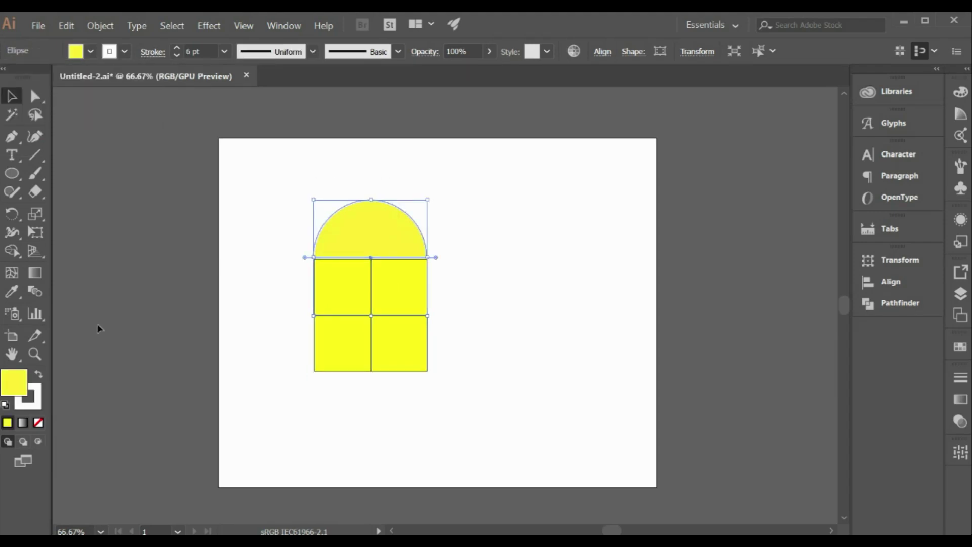
{"action": "left_click", "coordinate": [12, 291]}
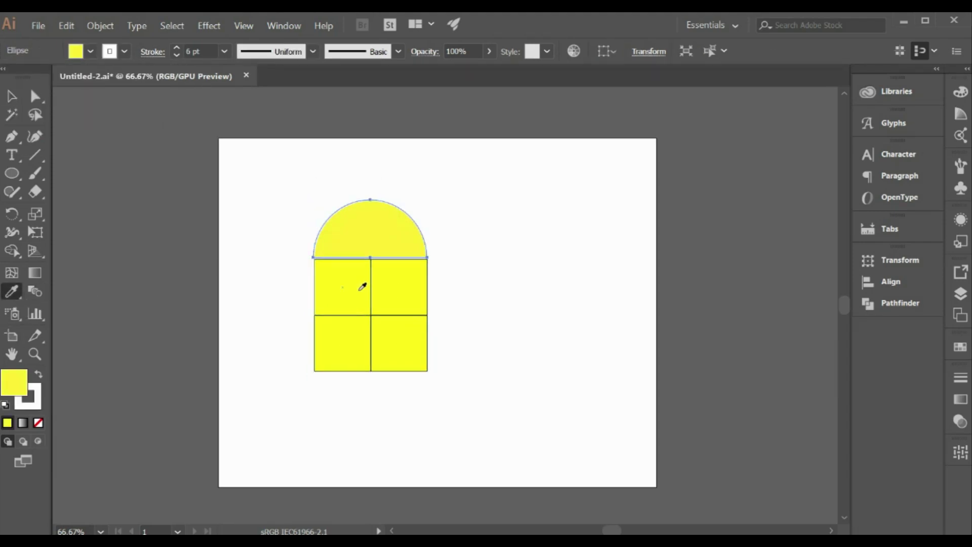
{"action": "left_click", "coordinate": [354, 280]}
{"action": "left_click", "coordinate": [12, 97]}
Give the four squares white outlines
{"action": "left_click_drag", "start_coordinate": [318, 168], "coordinate": [481, 386]}
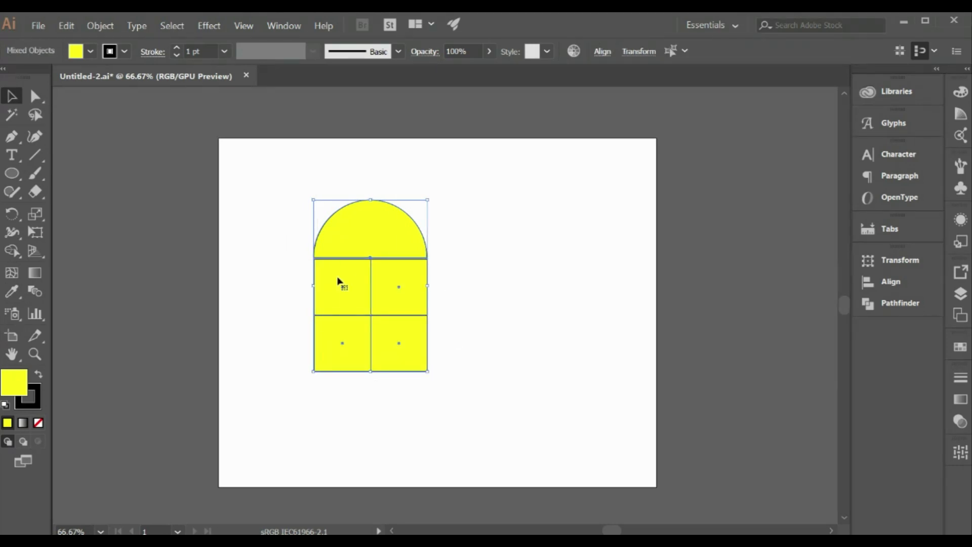
{"action": "left_click_drag", "start_coordinate": [275, 267], "coordinate": [349, 321]}
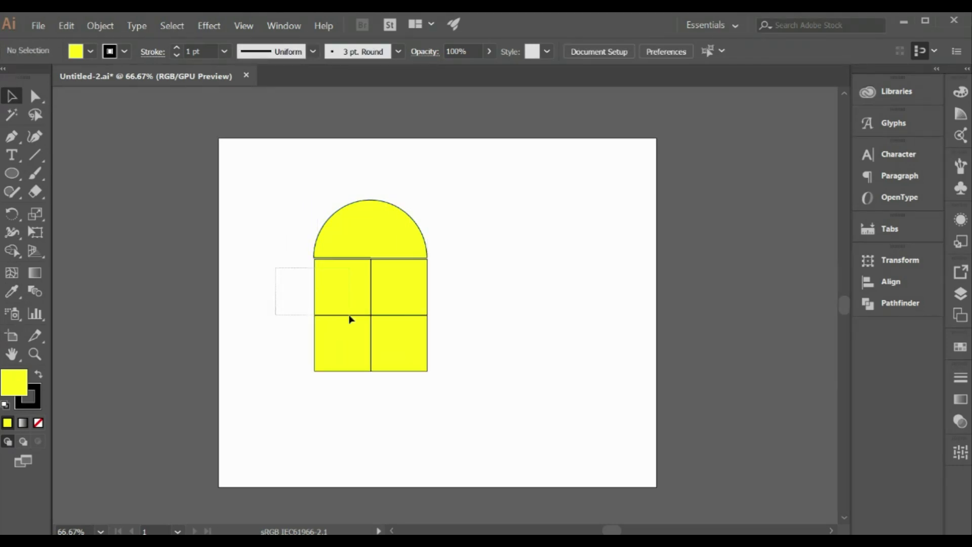
{"action": "left_click", "coordinate": [125, 51]}
{"action": "left_click", "coordinate": [23, 80]}
{"action": "left_click", "coordinate": [173, 43]}
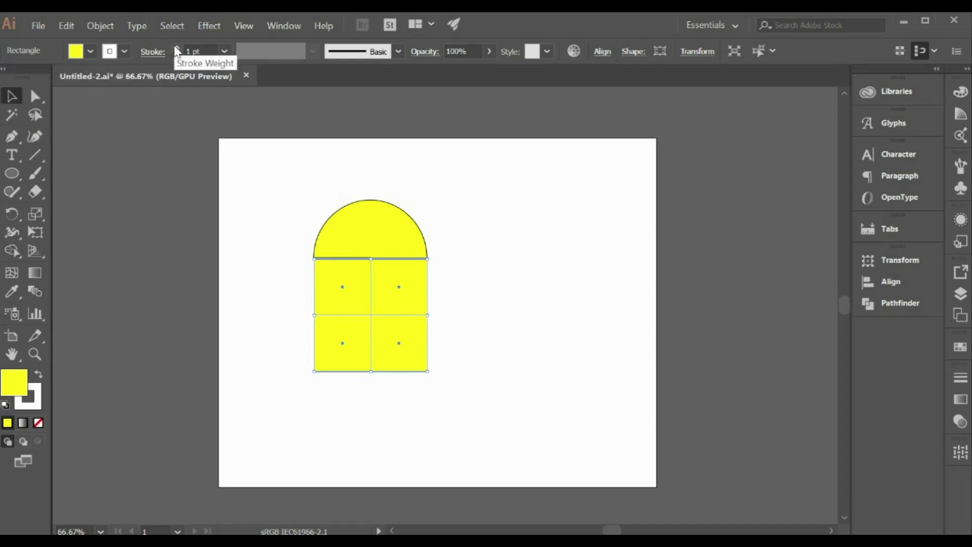
Give the half-circle a heavier white outline, then select all the arch shapes
{"action": "left_click_drag", "start_coordinate": [281, 189], "coordinate": [385, 304]}
{"action": "left_click", "coordinate": [329, 196]}
{"action": "left_click", "coordinate": [425, 235]}
{"action": "left_click", "coordinate": [125, 50]}
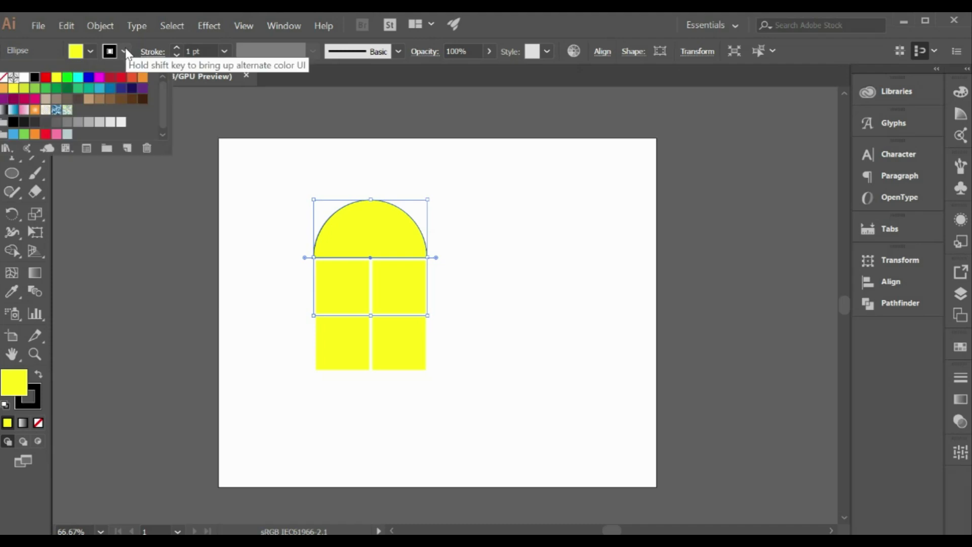
{"action": "left_click", "coordinate": [23, 79]}
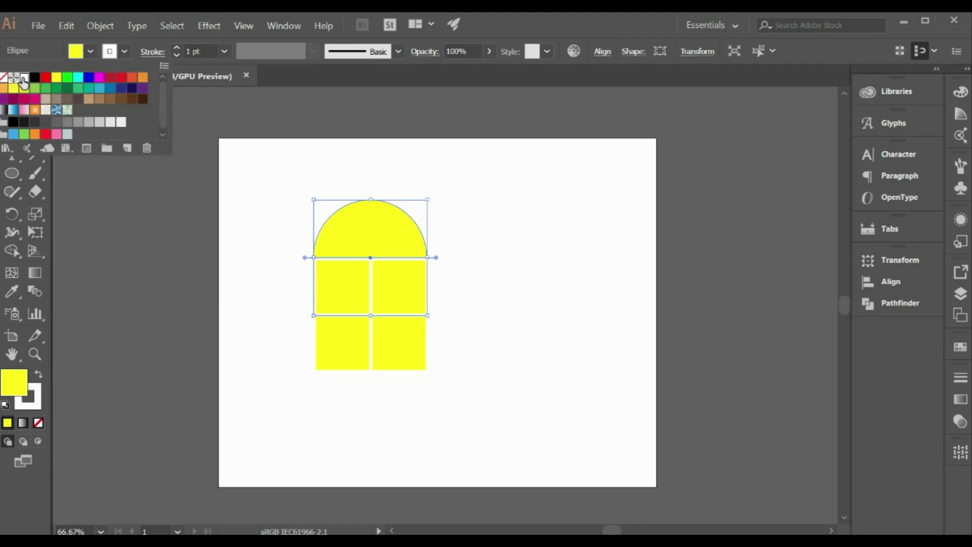
{"action": "left_click", "coordinate": [178, 49]}
{"action": "left_click_drag", "start_coordinate": [327, 152], "coordinate": [353, 253]}
Group the arched window, shrink it, and move it to the artboard's upper right
{"action": "key", "text": "ctrl+g"}
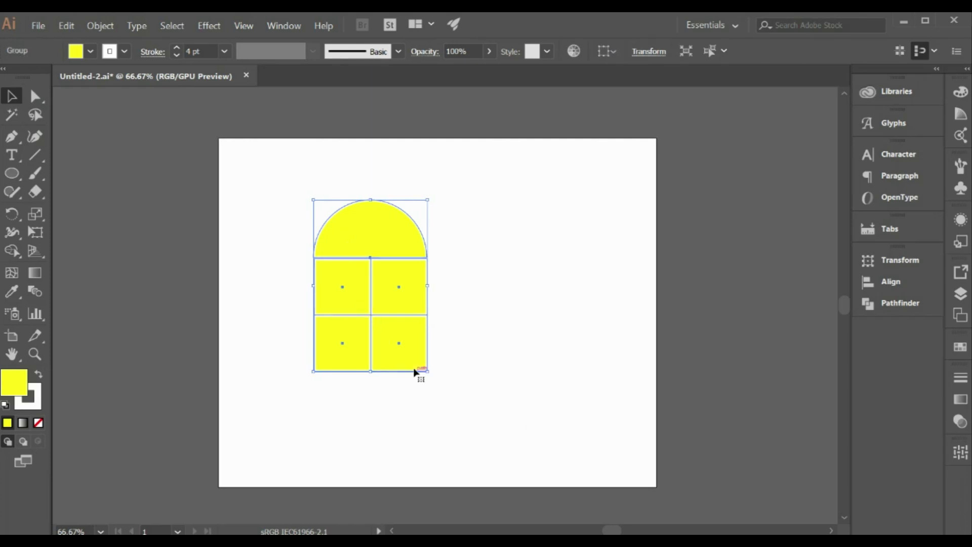
{"action": "left_click_drag", "start_coordinate": [428, 371], "coordinate": [400, 321]}
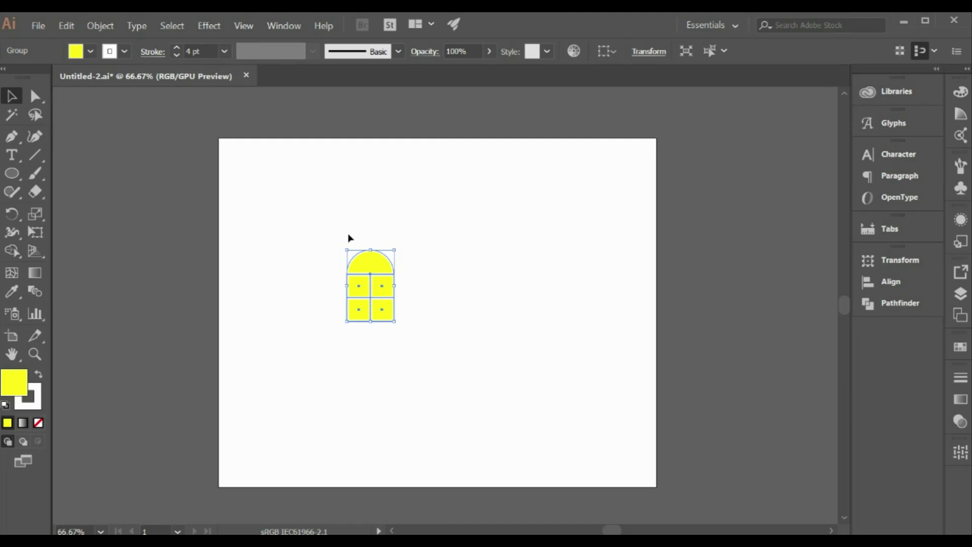
{"action": "left_click_drag", "start_coordinate": [380, 294], "coordinate": [611, 230]}
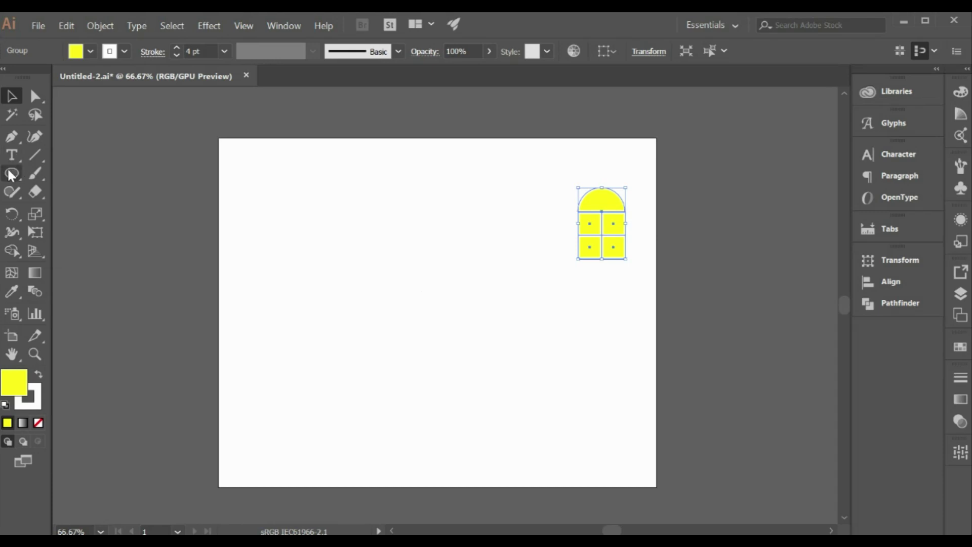
Draw a yellow bar with a 3 pt black outline and shift it left
{"action": "key", "text": "m"}
{"action": "left_click_drag", "start_coordinate": [267, 212], "coordinate": [478, 259]}
{"action": "left_click", "coordinate": [124, 51]}
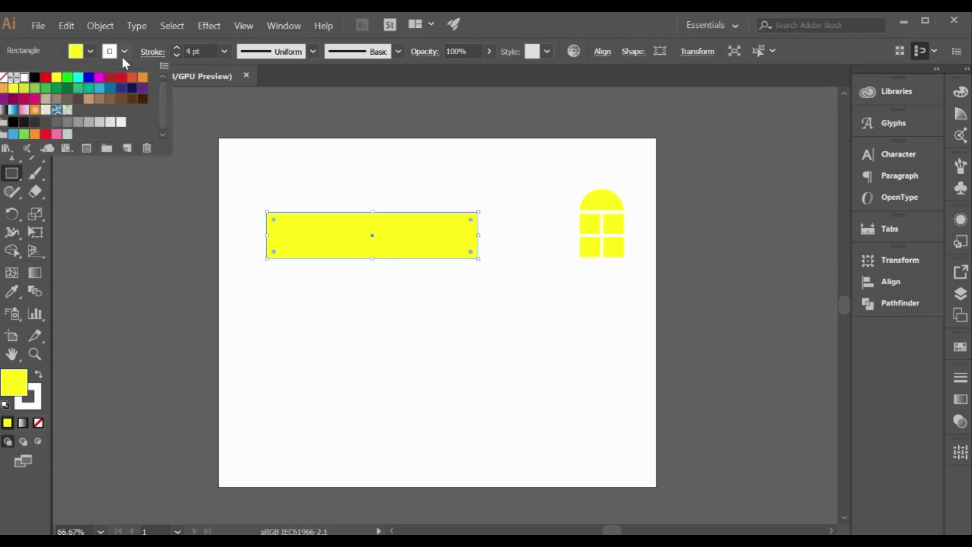
{"action": "left_click", "coordinate": [34, 77]}
{"action": "left_click", "coordinate": [177, 54]}
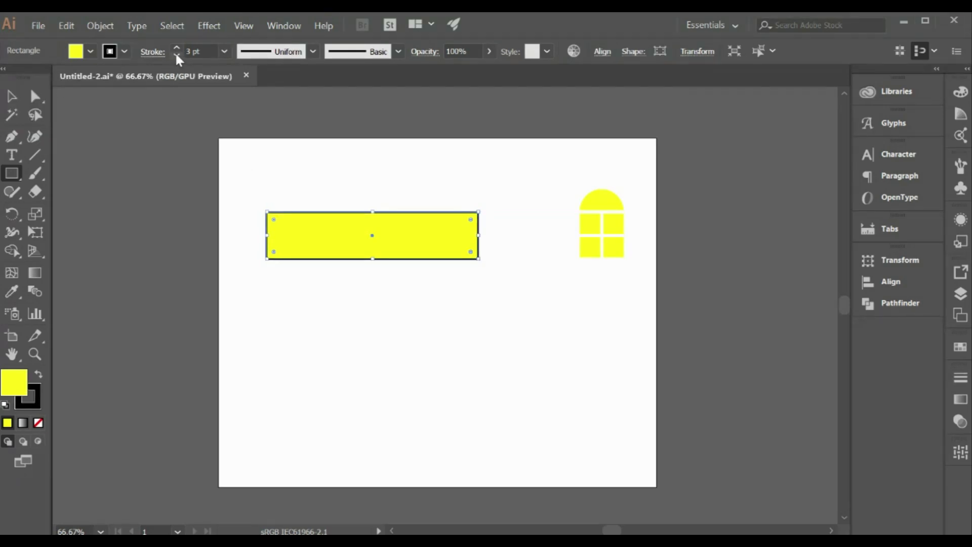
{"action": "left_click", "coordinate": [14, 97]}
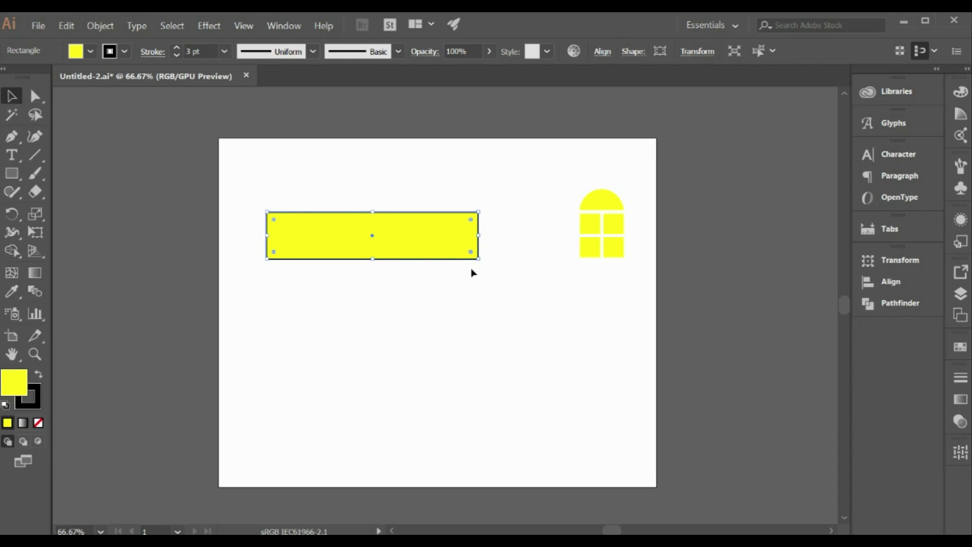
{"action": "left_click_drag", "start_coordinate": [480, 260], "coordinate": [491, 263]}
{"action": "left_click_drag", "start_coordinate": [414, 224], "coordinate": [379, 229]}
Nudge the bar's top-left and top-right corners inward to form a trapezoid roof
{"action": "left_click", "coordinate": [35, 96]}
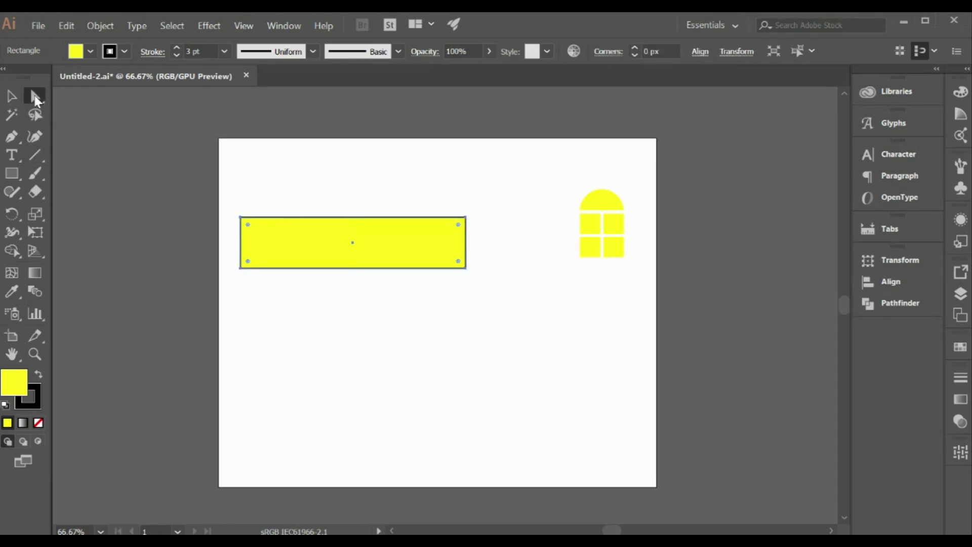
{"action": "left_click", "coordinate": [241, 218]}
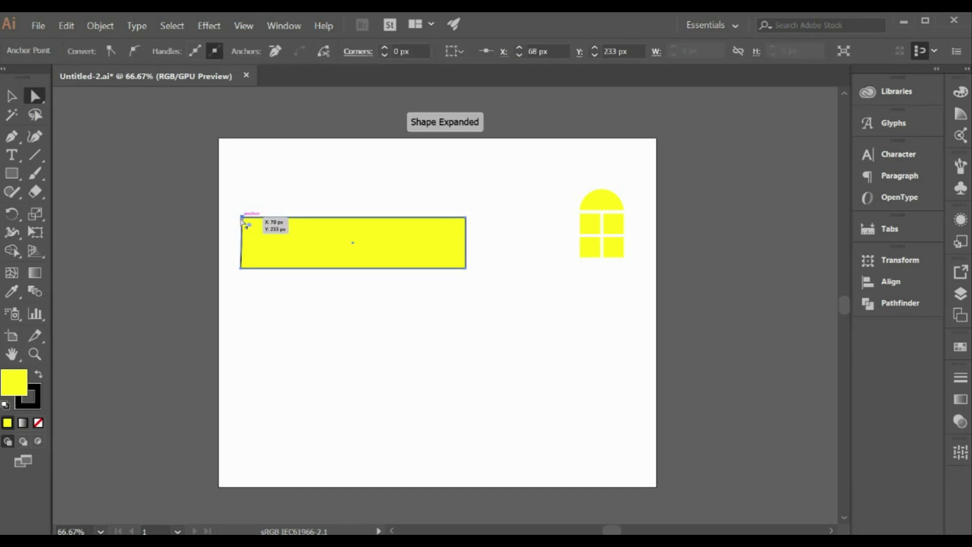
{"action": "key", "text": "Right"}
{"action": "key", "text": "Right"}
{"action": "key", "text": "Right"}
{"action": "key", "text": "Right"}
{"action": "key", "text": "Right"}
{"action": "key", "text": "Right"}
{"action": "key", "text": "Right"}
{"action": "key", "text": "Right"}
{"action": "key", "text": "Right"}
{"action": "key", "text": "Right"}
{"action": "key", "text": "Right"}
{"action": "key", "text": "Right"}
{"action": "key", "text": "Right"}
{"action": "key", "text": "Right"}
{"action": "key", "text": "Right"}
{"action": "key", "text": "Right"}
{"action": "key", "text": "Right"}
{"action": "key", "text": "Right"}
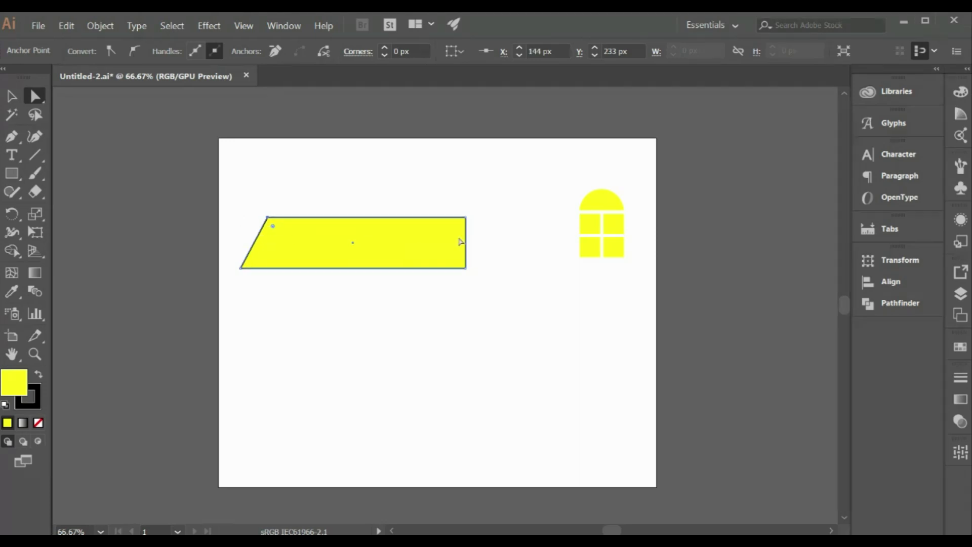
{"action": "left_click", "coordinate": [466, 218]}
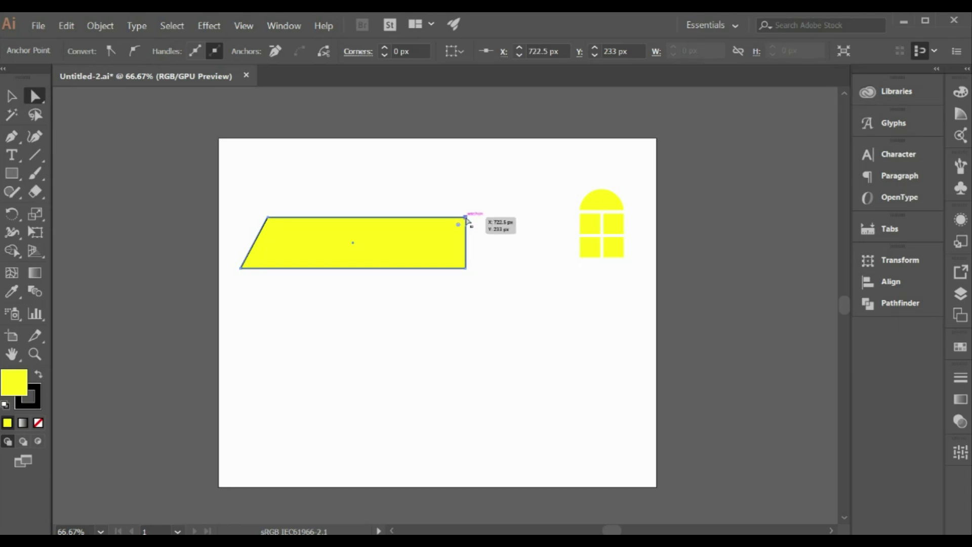
{"action": "key", "text": "Left"}
{"action": "key", "text": "Left"}
{"action": "key", "text": "Left"}
{"action": "key", "text": "Left"}
{"action": "key", "text": "Left"}
{"action": "key", "text": "Left"}
{"action": "key", "text": "Left"}
{"action": "key", "text": "Left"}
{"action": "key", "text": "Left"}
{"action": "key", "text": "Left"}
{"action": "key", "text": "Left"}
{"action": "key", "text": "Left"}
{"action": "key", "text": "Left"}
{"action": "key", "text": "Left"}
{"action": "key", "text": "Left"}
{"action": "key", "text": "Left"}
{"action": "key", "text": "Left"}
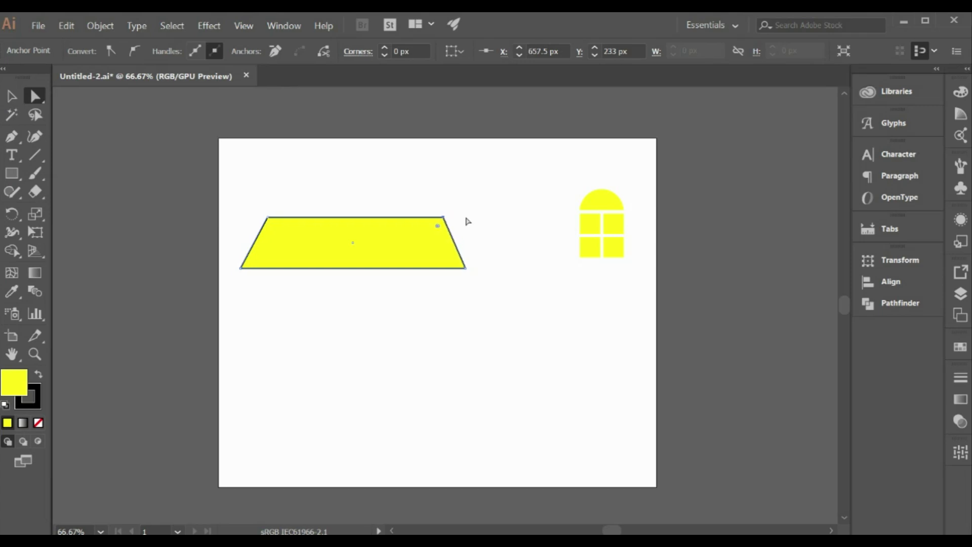
Draw a full-height wall rectangle below the roof, matching its width
{"action": "left_click", "coordinate": [12, 173]}
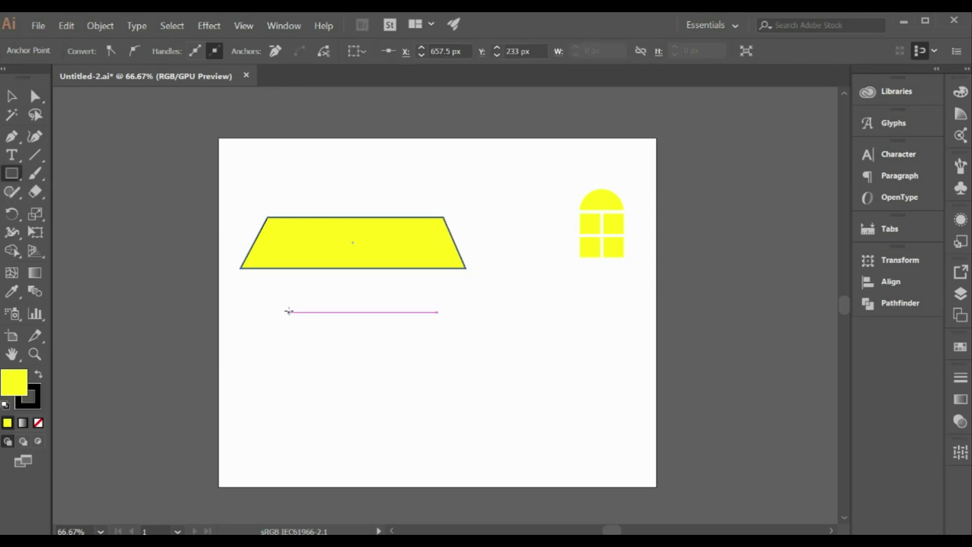
{"action": "left_click_drag", "start_coordinate": [241, 269], "coordinate": [465, 430]}
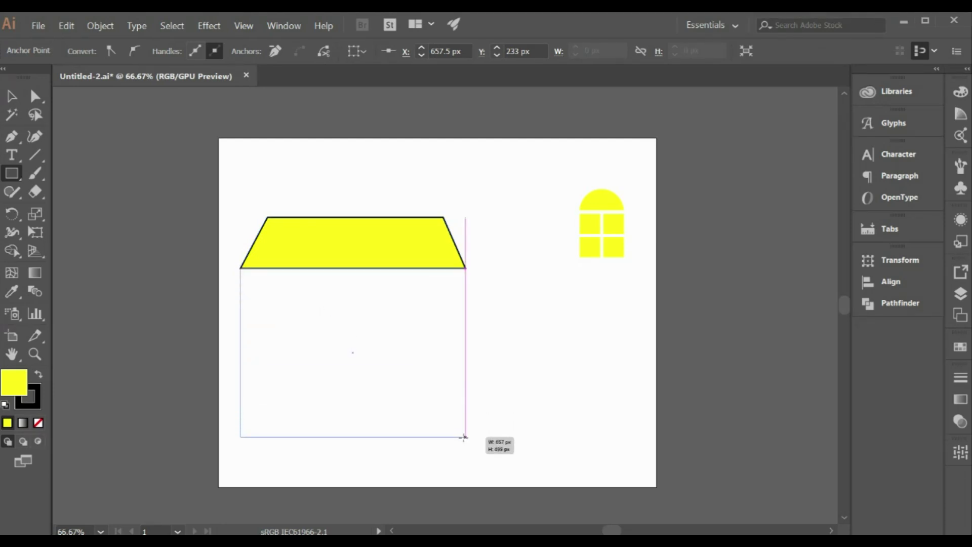
{"action": "left_click_drag", "start_coordinate": [465, 429], "coordinate": [465, 440]}
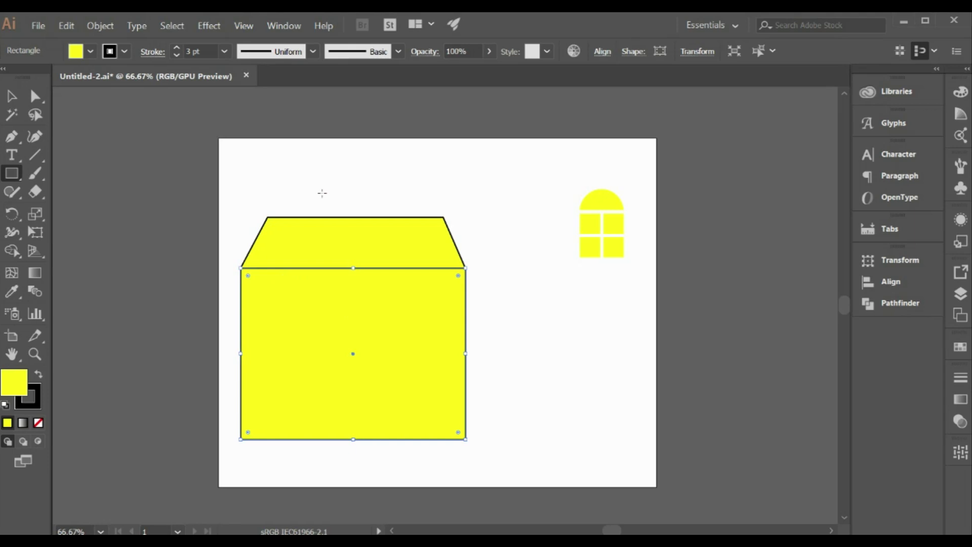
{"action": "left_click", "coordinate": [11, 97]}
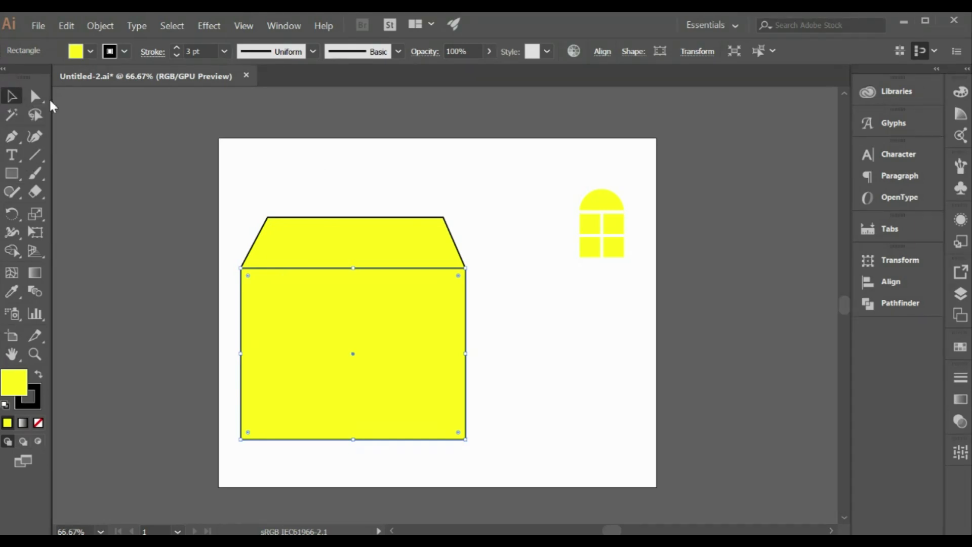
Nudge the roof's top corner left and slightly down, then select roof and wall
{"action": "left_click", "coordinate": [44, 99]}
{"action": "left_click", "coordinate": [444, 217]}
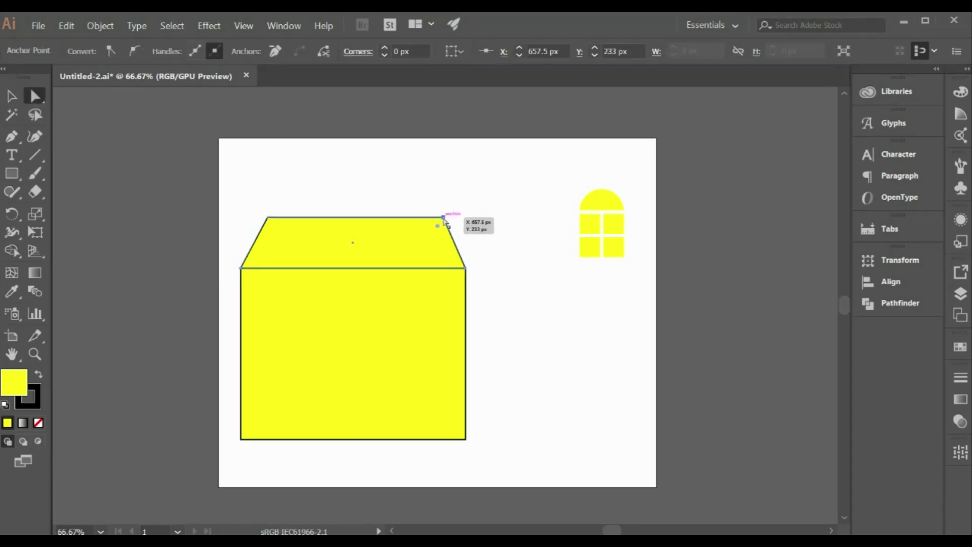
{"action": "left_click", "coordinate": [268, 218]}
{"action": "key", "text": "shift+Left"}
{"action": "key", "text": "shift+Left"}
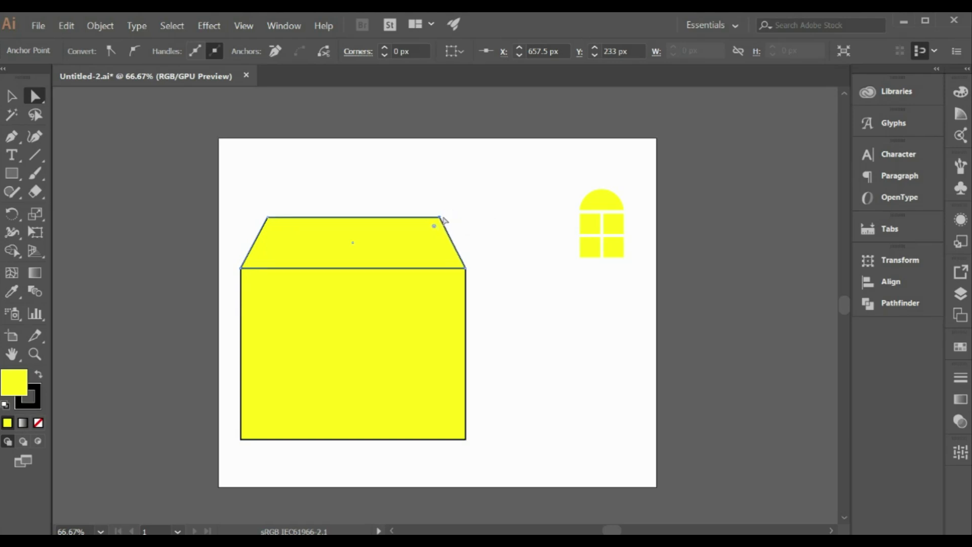
{"action": "key", "text": "Down"}
{"action": "key", "text": "Down"}
{"action": "key", "text": "Down"}
{"action": "key", "text": "Down"}
{"action": "left_click", "coordinate": [429, 191]}
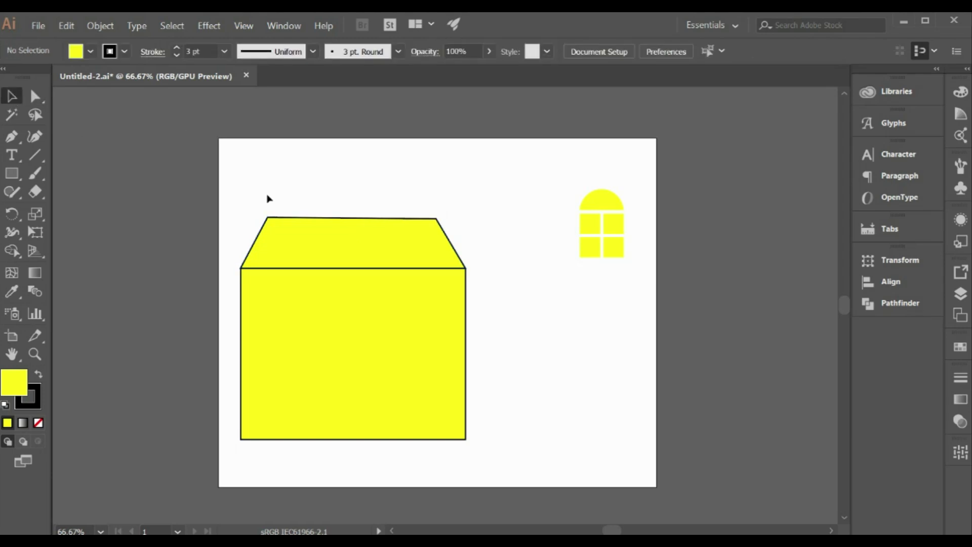
{"action": "left_click_drag", "start_coordinate": [305, 230], "coordinate": [479, 452]}
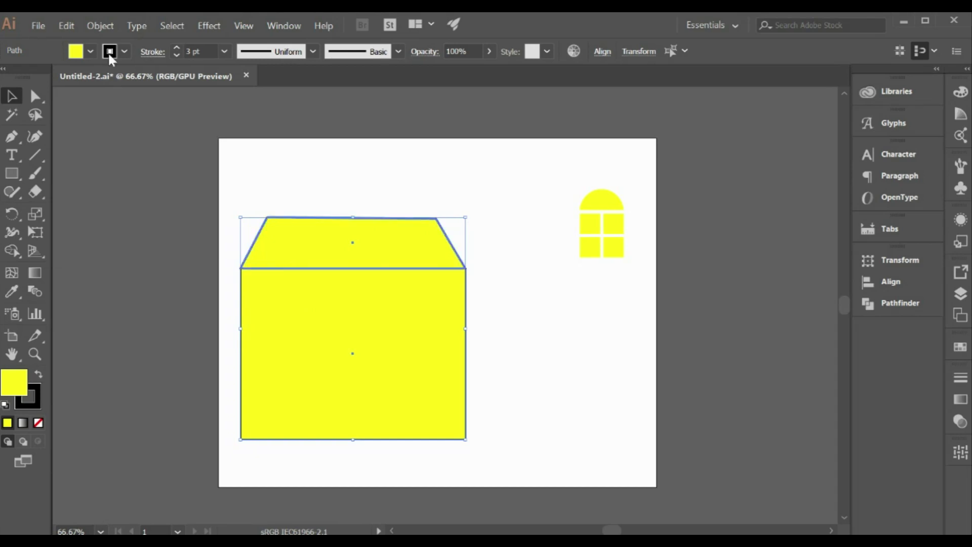
Fill the roof and wall orange, then recolour the wall alone red-orange
{"action": "left_click", "coordinate": [90, 51]}
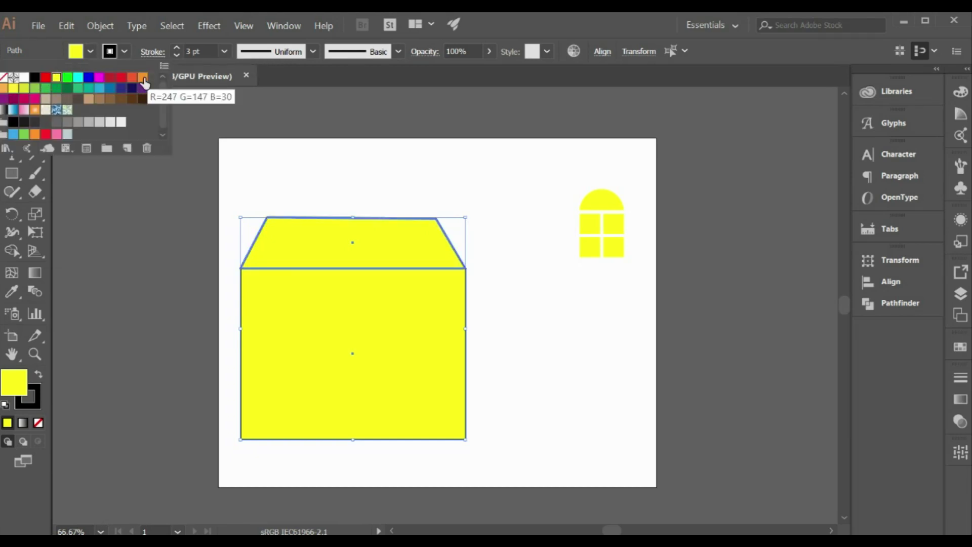
{"action": "left_click", "coordinate": [143, 77]}
{"action": "double_click", "coordinate": [314, 308]}
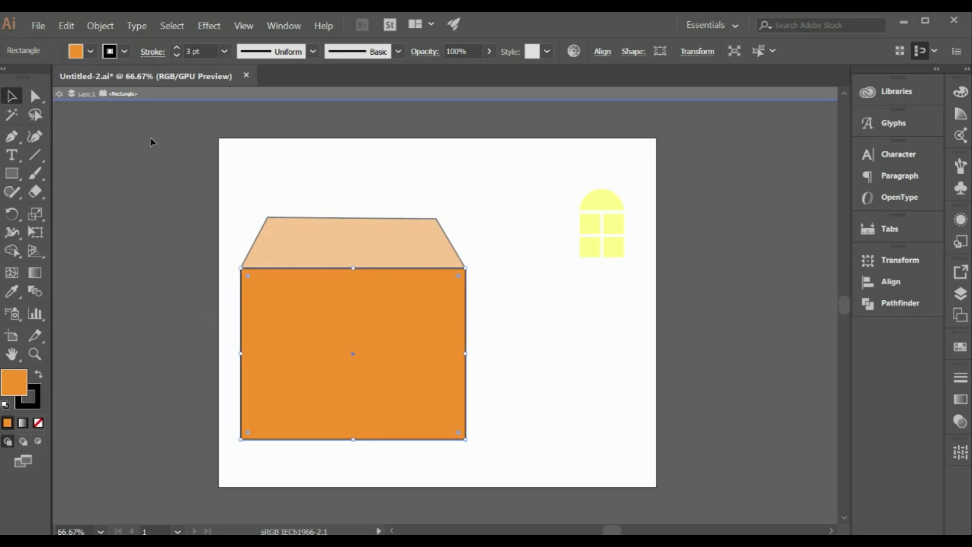
{"action": "left_click", "coordinate": [91, 51]}
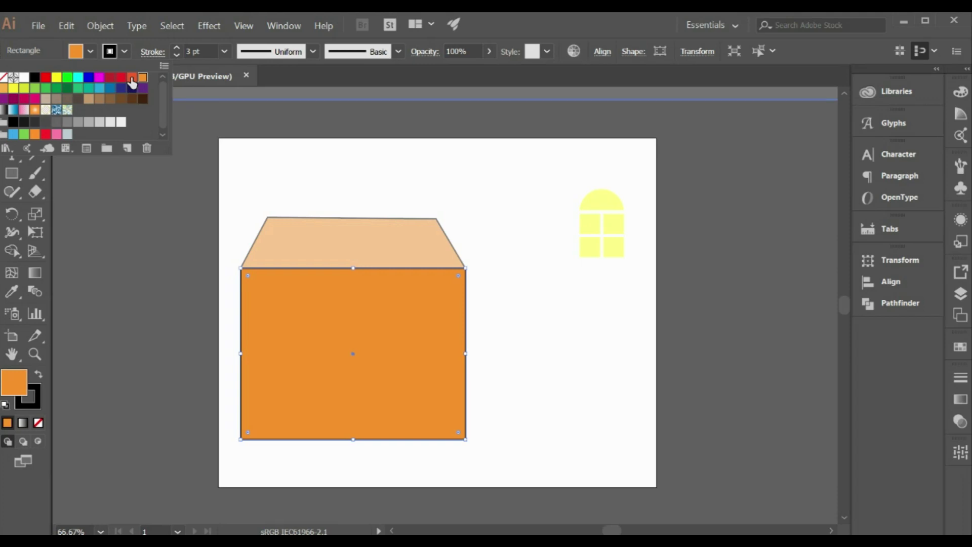
{"action": "left_click", "coordinate": [132, 78]}
{"action": "left_click", "coordinate": [254, 167]}
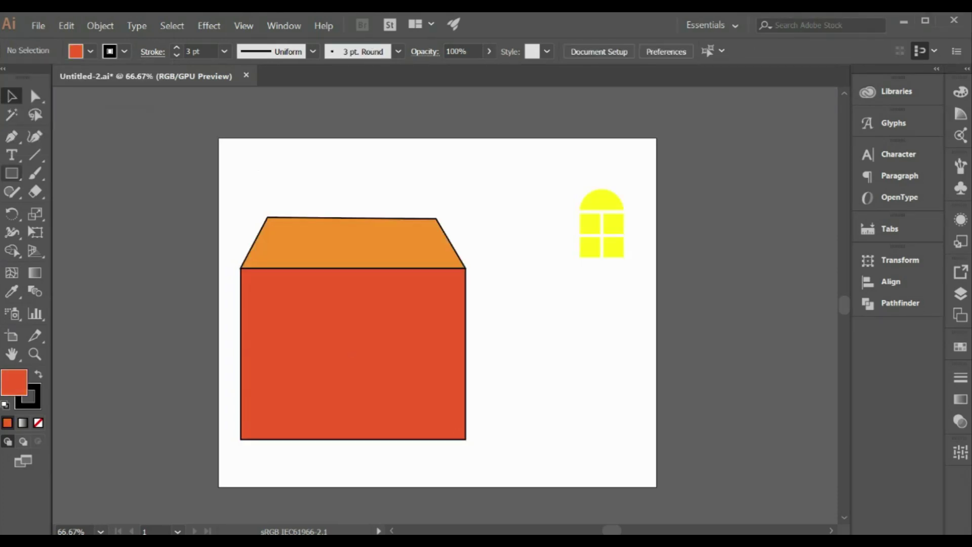
{"action": "left_click", "coordinate": [12, 175]}
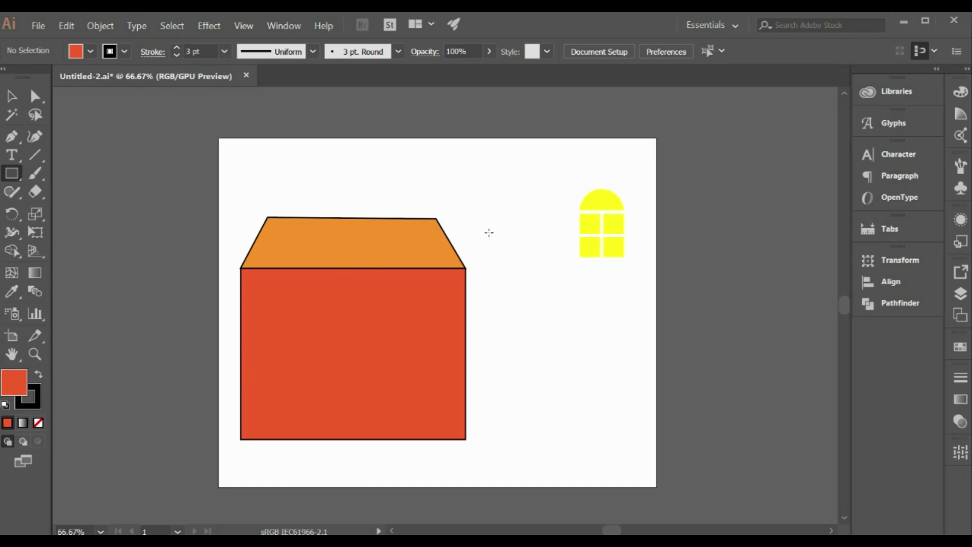
Draw a narrow rectangle right of the house and stretch it up into a tall tower
{"action": "left_click_drag", "start_coordinate": [466, 269], "coordinate": [532, 439]}
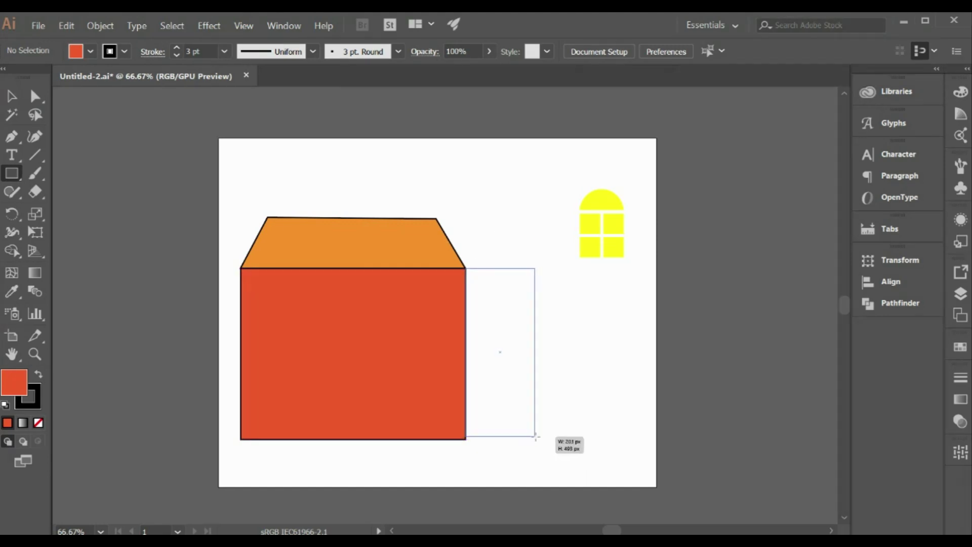
{"action": "left_click_drag", "start_coordinate": [532, 439], "coordinate": [538, 440]}
{"action": "left_click_drag", "start_coordinate": [502, 268], "coordinate": [502, 191]}
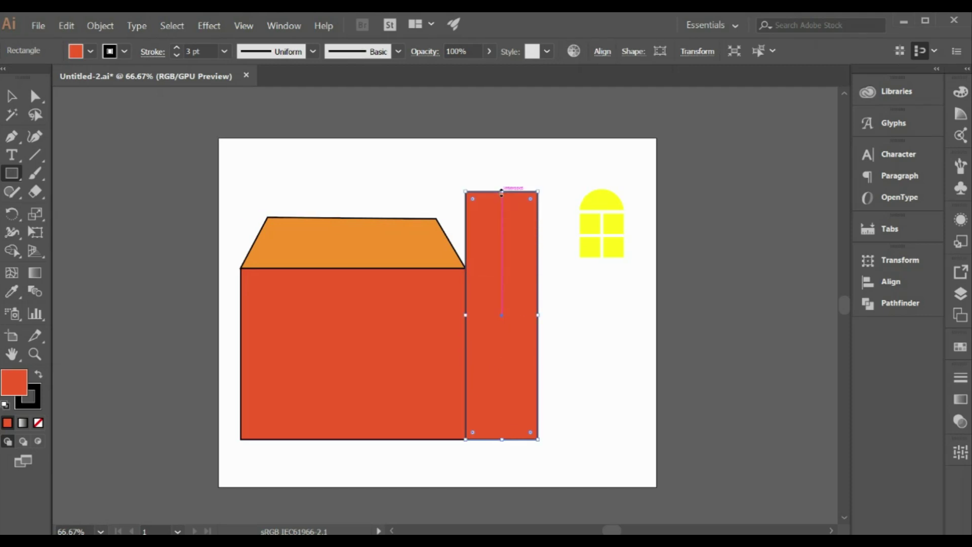
Move the yellow window off the page to the right and shift the house right and down
{"action": "left_click", "coordinate": [11, 96]}
{"action": "left_click", "coordinate": [600, 202]}
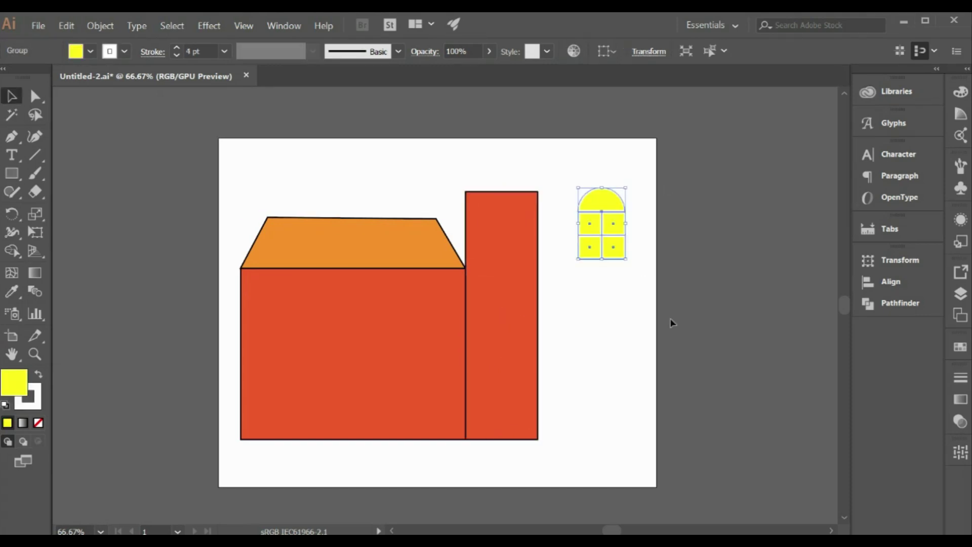
{"action": "left_click_drag", "start_coordinate": [603, 229], "coordinate": [714, 229]}
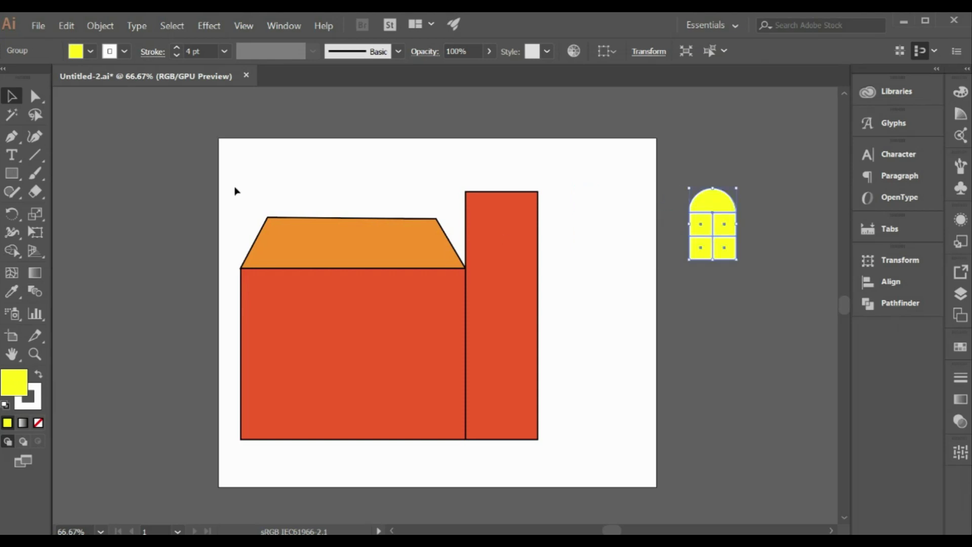
{"action": "left_click_drag", "start_coordinate": [235, 187], "coordinate": [541, 514]}
{"action": "mouse_move", "coordinate": [326, 299]}
{"action": "left_mouse_down"}
{"action": "mouse_move", "coordinate": [388, 321]}
{"action": "mouse_move", "coordinate": [385, 330]}
{"action": "left_mouse_up"}
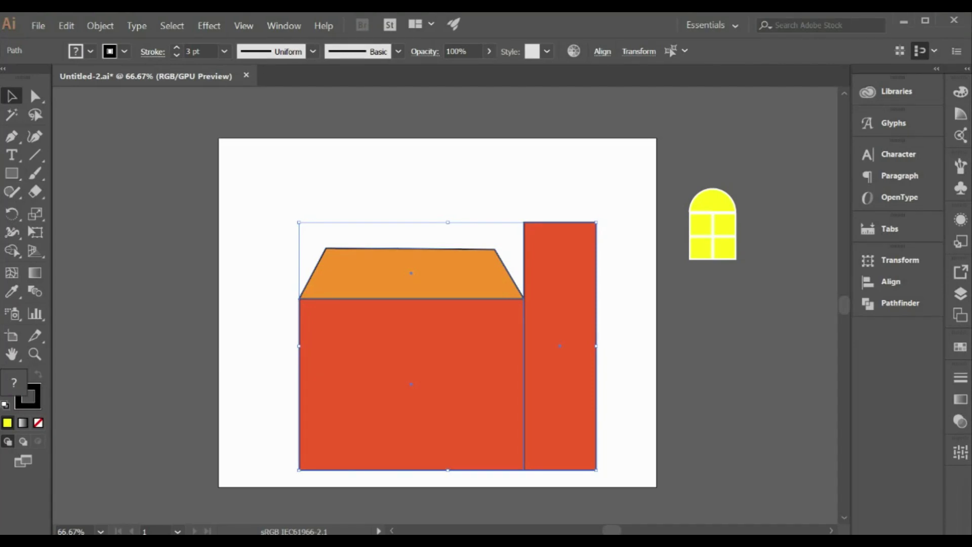
Draw a three-sided polygon, rotate it upright, and nudge it onto the tower top
{"action": "key", "text": "l"}
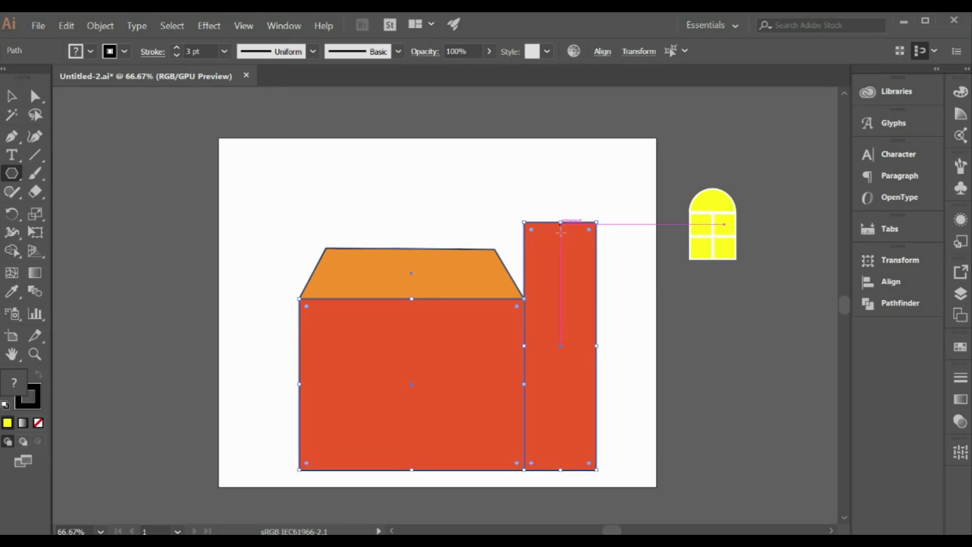
{"action": "left_click_drag", "start_coordinate": [560, 232], "coordinate": [572, 282]}
{"action": "key", "text": "Down"}
{"action": "key", "text": "Down"}
{"action": "key", "text": "Down"}
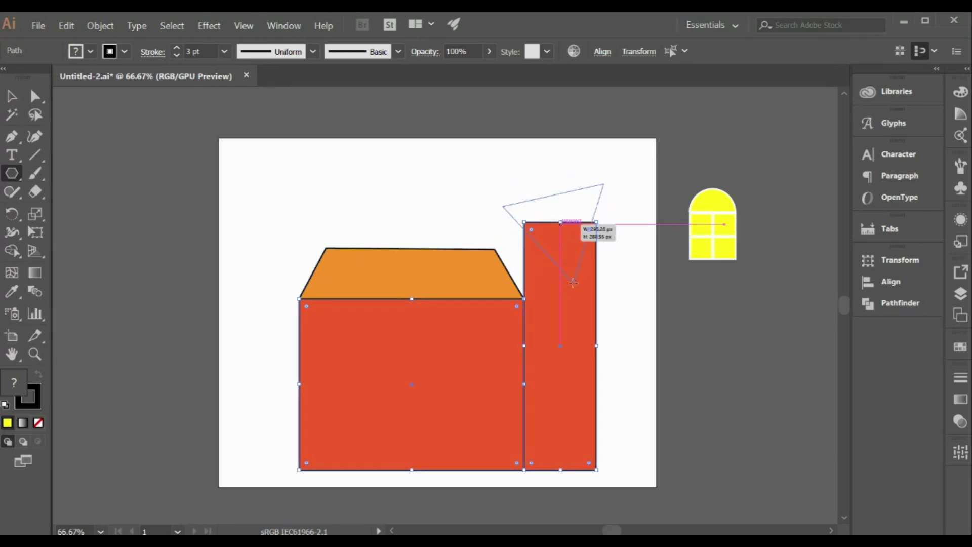
{"action": "left_click_drag", "start_coordinate": [572, 282], "coordinate": [513, 252]}
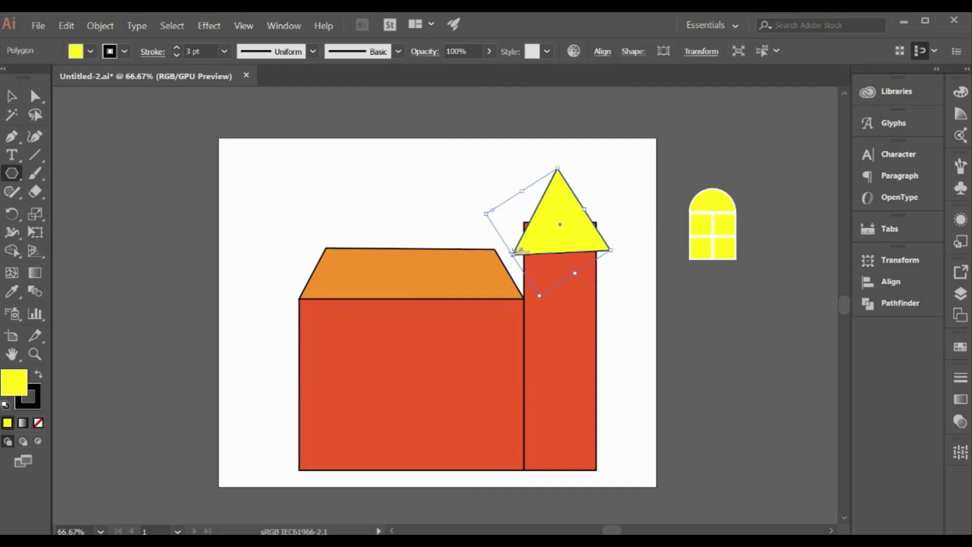
{"action": "left_click_drag", "start_coordinate": [488, 213], "coordinate": [483, 205]}
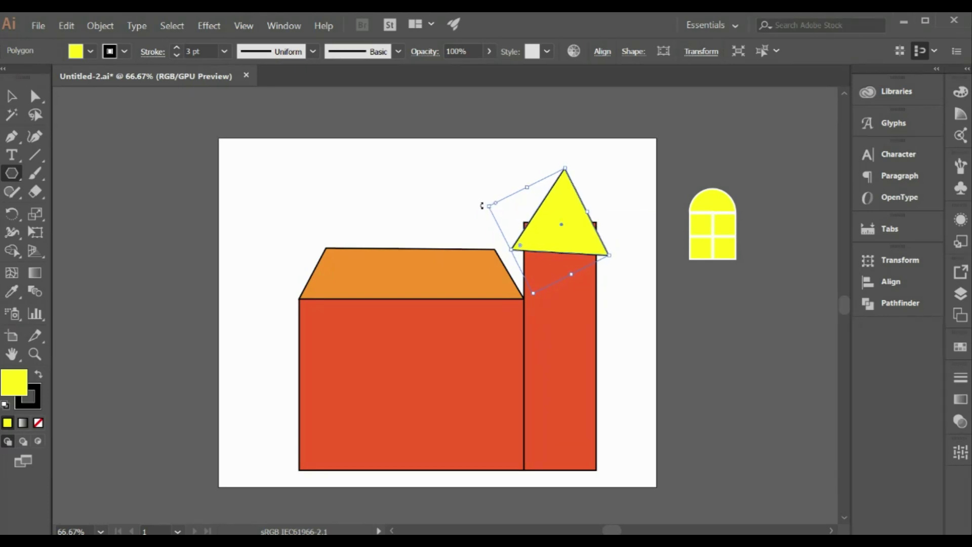
{"action": "left_click_drag", "start_coordinate": [482, 205], "coordinate": [484, 210]}
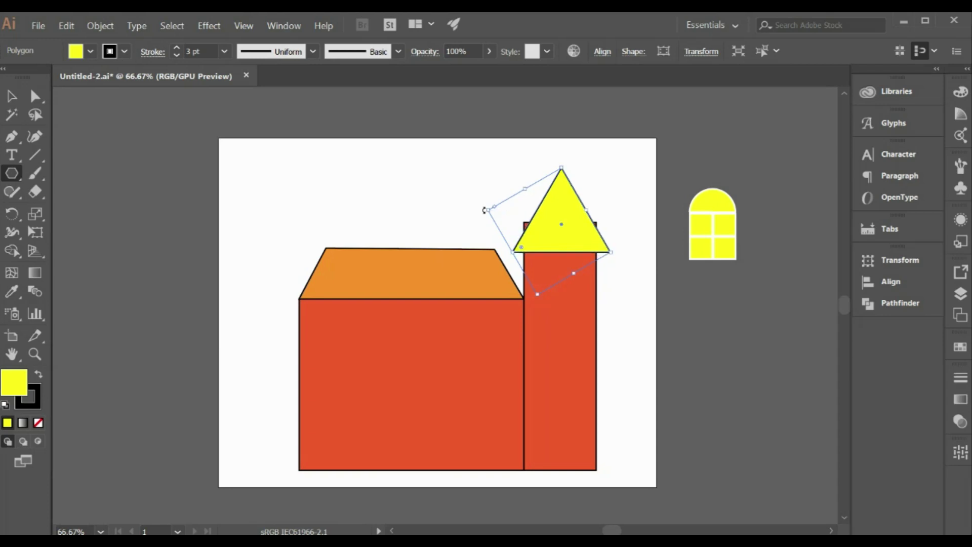
{"action": "left_click", "coordinate": [7, 101]}
{"action": "key", "text": "Up"}
{"action": "key", "text": "Up"}
{"action": "key", "text": "Up"}
{"action": "key", "text": "Up"}
{"action": "key", "text": "Up"}
{"action": "key", "text": "Up"}
{"action": "key", "text": "Up"}
{"action": "key", "text": "Up"}
{"action": "key", "text": "Up"}
{"action": "key", "text": "Up"}
{"action": "key", "text": "Up"}
{"action": "key", "text": "Up"}
{"action": "key", "text": "Up"}
{"action": "key", "text": "Up"}
{"action": "key", "text": "Up"}
{"action": "key", "text": "Up"}
{"action": "key", "text": "Up"}
{"action": "key", "text": "Up"}
{"action": "key", "text": "Up"}
{"action": "key", "text": "Up"}
{"action": "key", "text": "Up"}
{"action": "key", "text": "Up"}
{"action": "key", "text": "Up"}
{"action": "key", "text": "Up"}
{"action": "key", "text": "Up"}
{"action": "key", "text": "Up"}
{"action": "key", "text": "Up"}
{"action": "key", "text": "Up"}
{"action": "key", "text": "Up"}
{"action": "key", "text": "Up"}
{"action": "key", "text": "Up"}
{"action": "key", "text": "Up"}
{"action": "key", "text": "Up"}
{"action": "key", "text": "Up"}
{"action": "key", "text": "Up"}
{"action": "key", "text": "Up"}
{"action": "key", "text": "Down"}
{"action": "key", "text": "Down"}
{"action": "key", "text": "Down"}
{"action": "key", "text": "Down"}
{"action": "key", "text": "Down"}
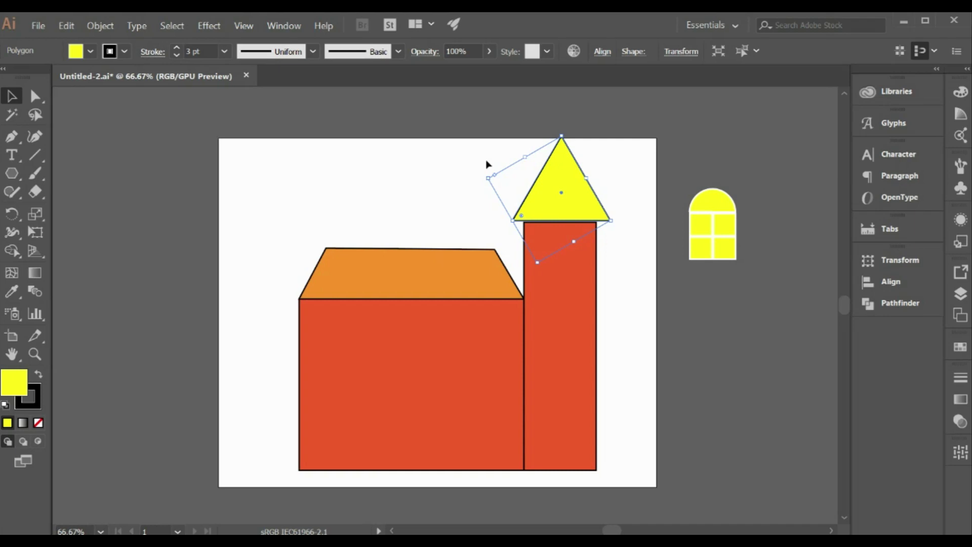
Change the tower's triangle fill from yellow to red, then select the tower with its roof
{"action": "left_click", "coordinate": [90, 51]}
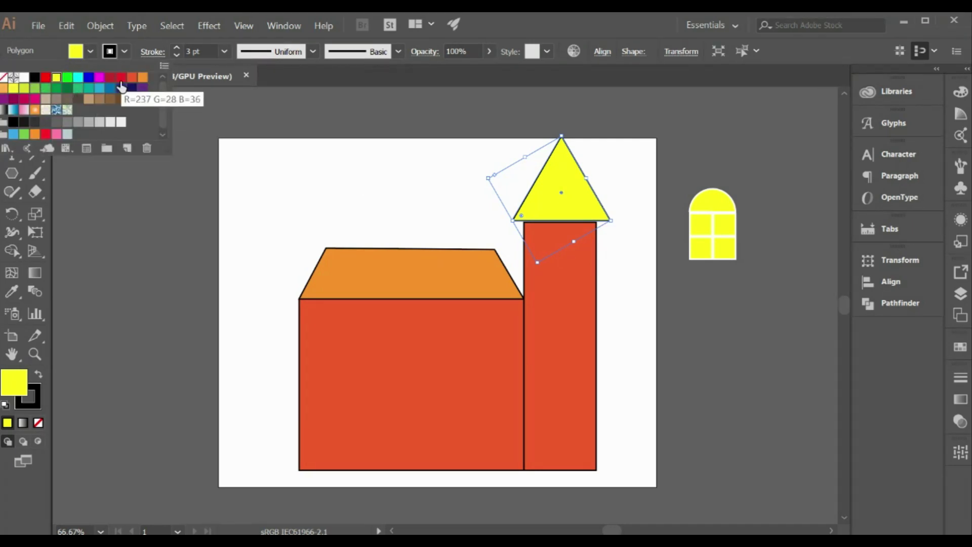
{"action": "left_click", "coordinate": [4, 89]}
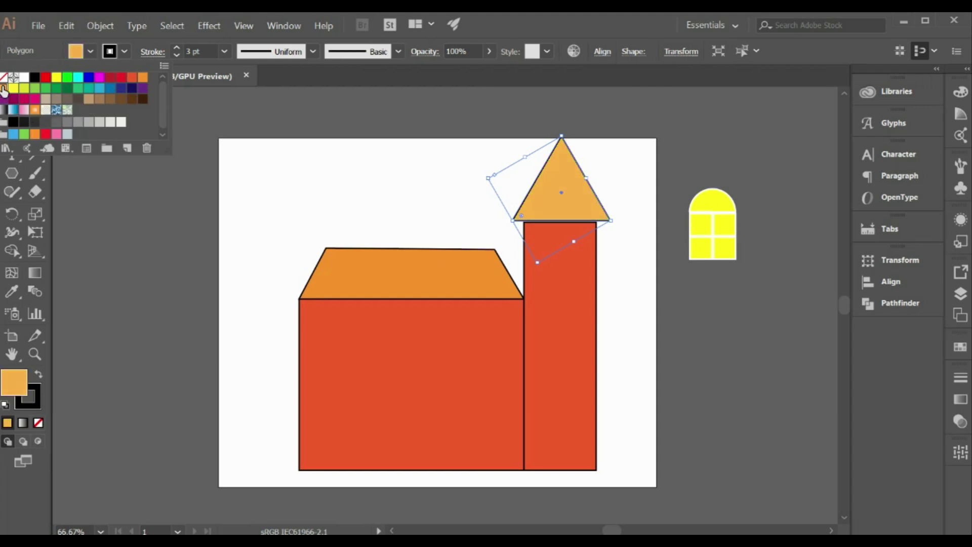
{"action": "left_click", "coordinate": [115, 77]}
{"action": "left_click", "coordinate": [299, 166]}
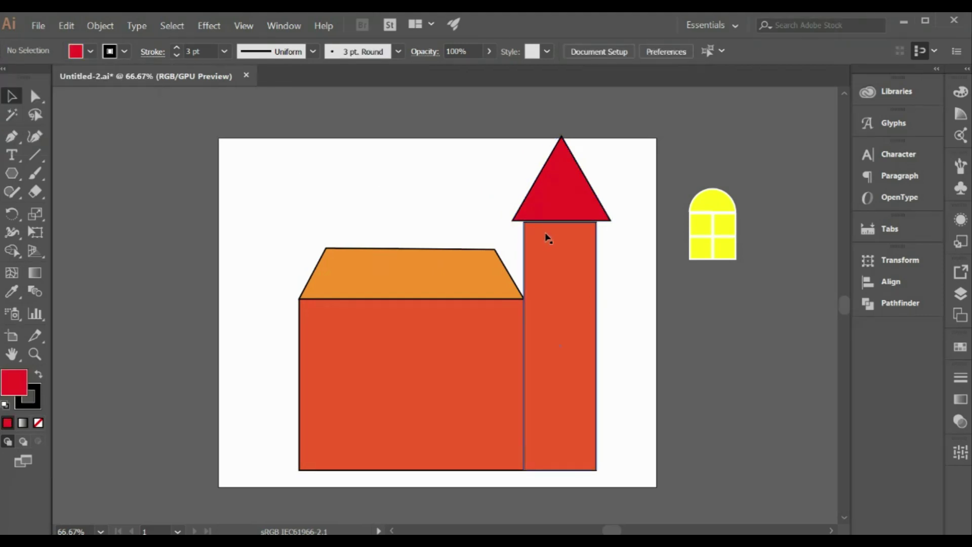
{"action": "left_click", "coordinate": [579, 188]}
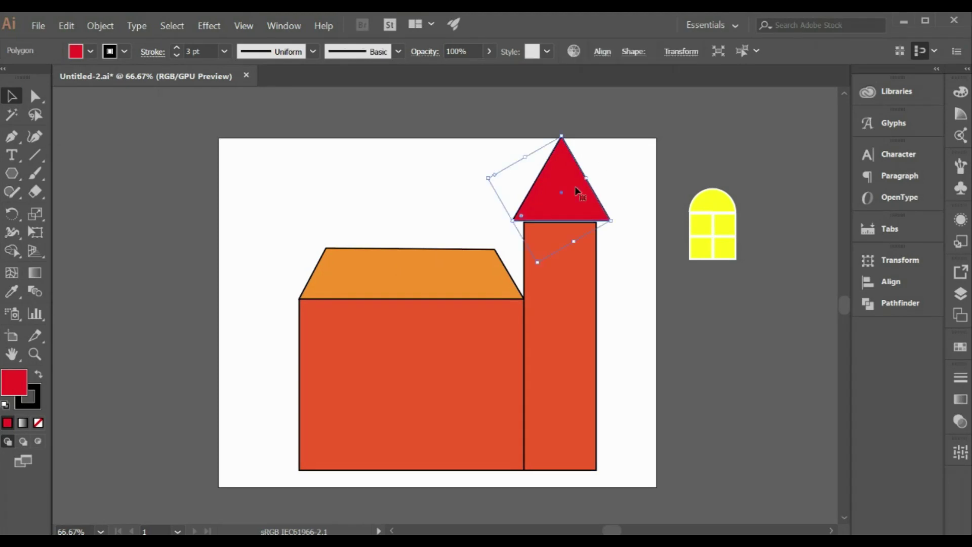
{"action": "left_click", "coordinate": [432, 206]}
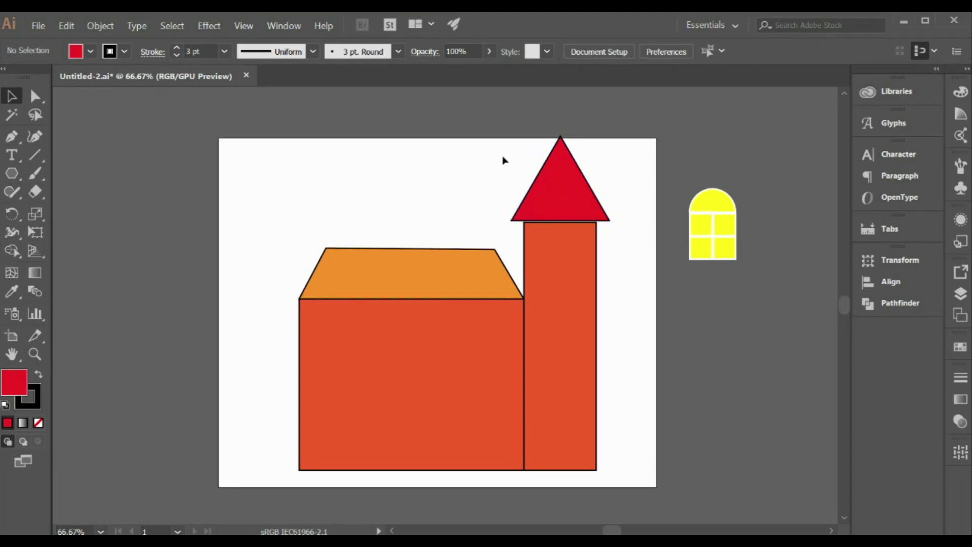
{"action": "left_click", "coordinate": [594, 254]}
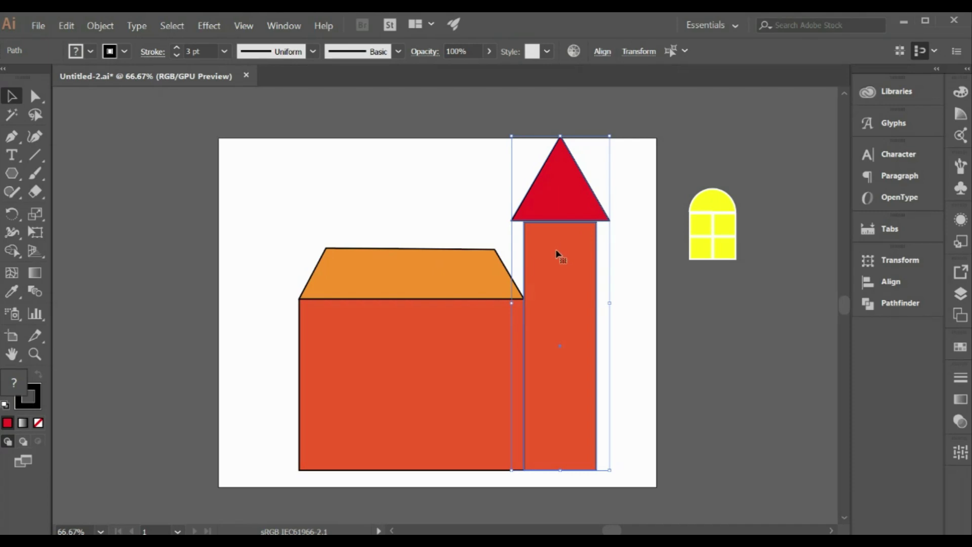
Copy the red-roofed tower to the house's left, move the yellow window onto it, and select all
{"action": "left_click_drag", "start_coordinate": [556, 254], "coordinate": [259, 254]}
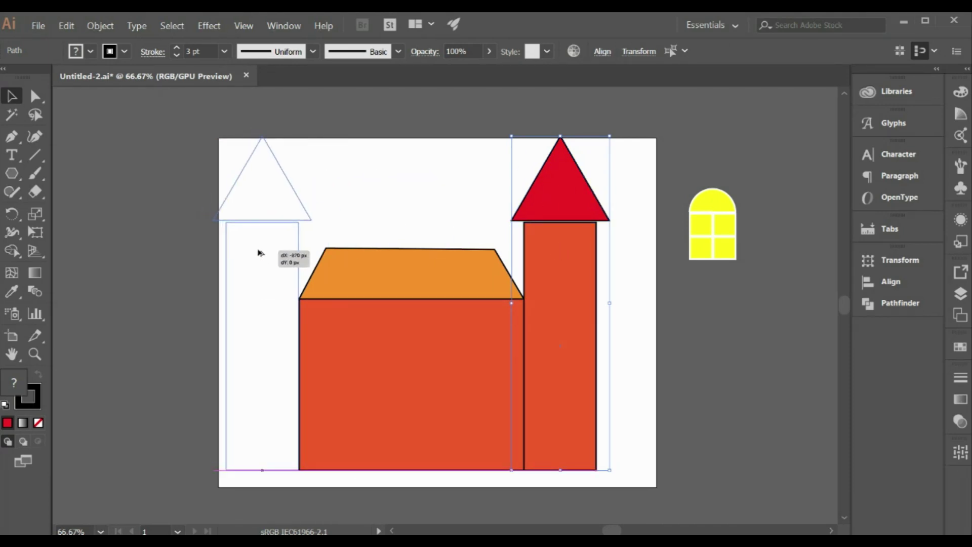
{"action": "left_click", "coordinate": [413, 194]}
{"action": "left_click_drag", "start_coordinate": [699, 172], "coordinate": [737, 256]}
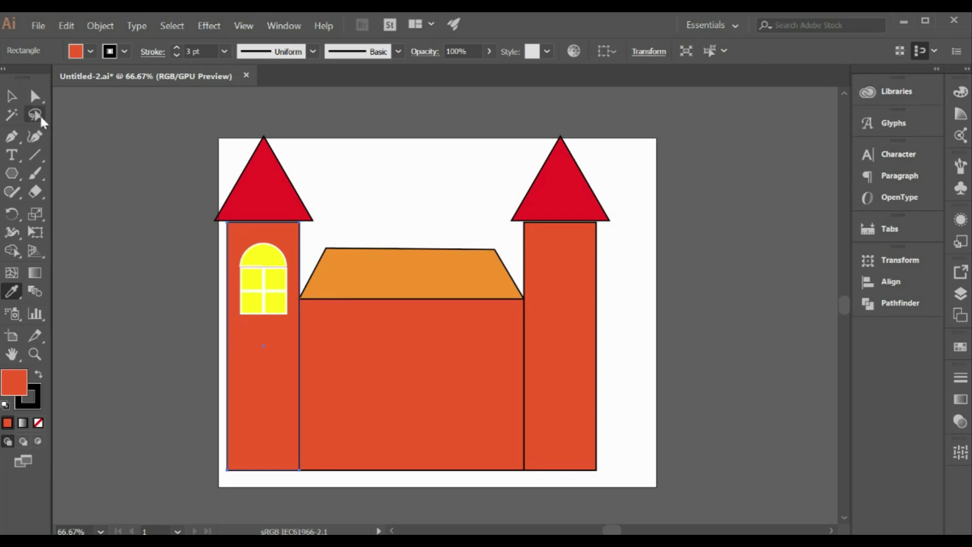
{"action": "left_click", "coordinate": [12, 96]}
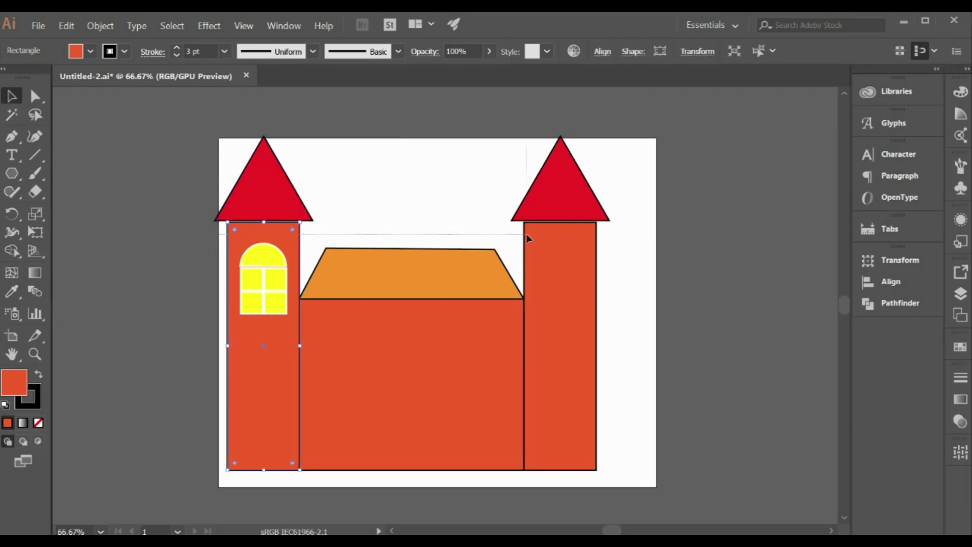
{"action": "key", "text": "ctrl+a"}
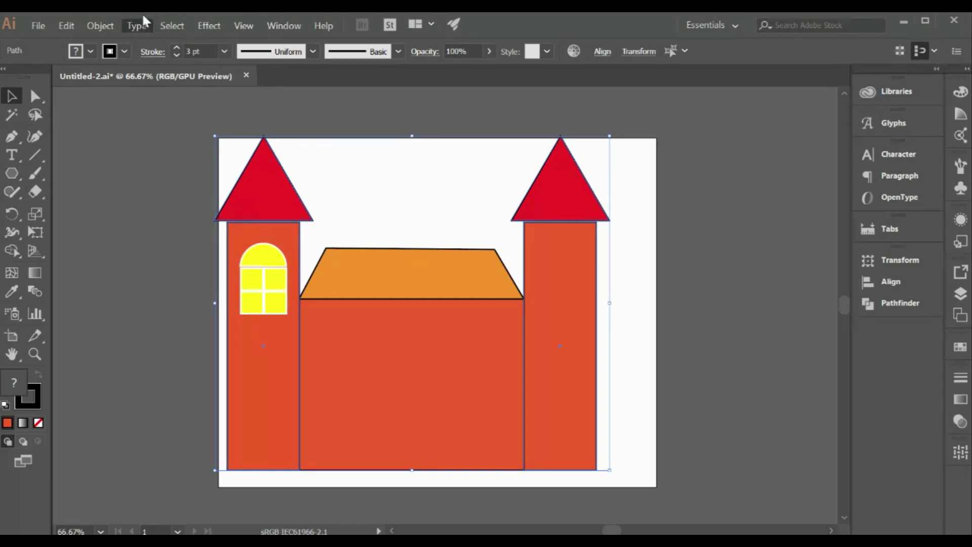
Duplicate the yellow arched window from the left tower onto the right tower
{"action": "left_click", "coordinate": [354, 99]}
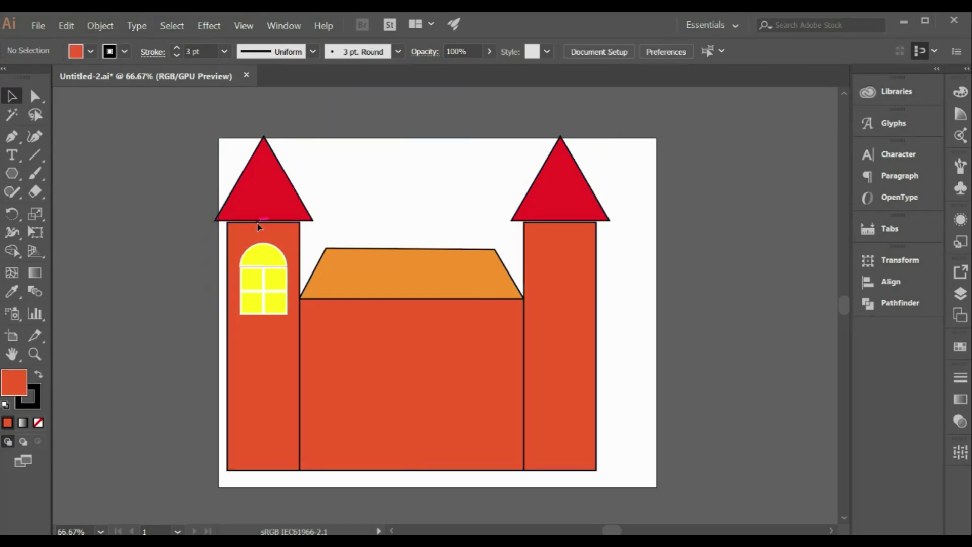
{"action": "left_click", "coordinate": [266, 265]}
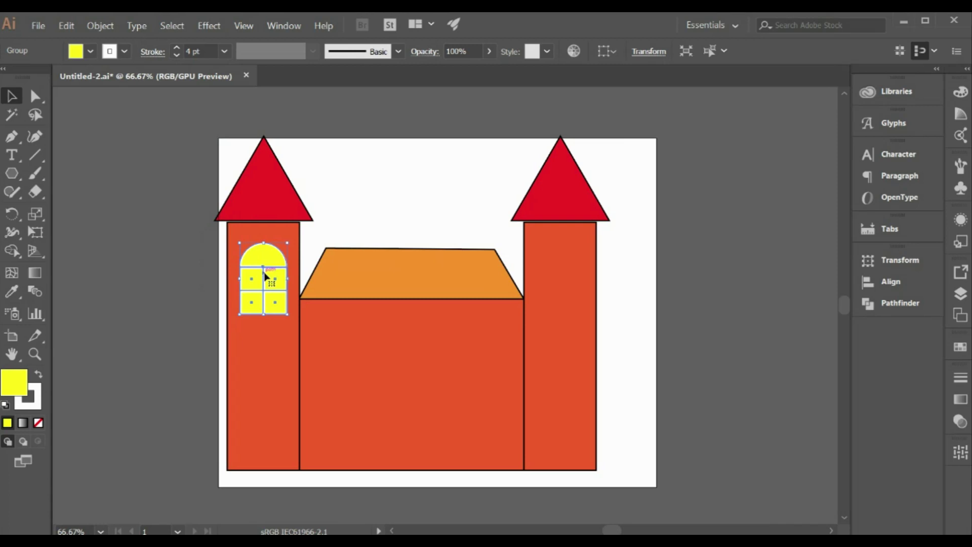
{"action": "mouse_move", "coordinate": [267, 275]}
{"action": "left_mouse_down"}
{"action": "mouse_move", "coordinate": [561, 281]}
{"action": "mouse_move", "coordinate": [260, 275]}
{"action": "left_mouse_up"}
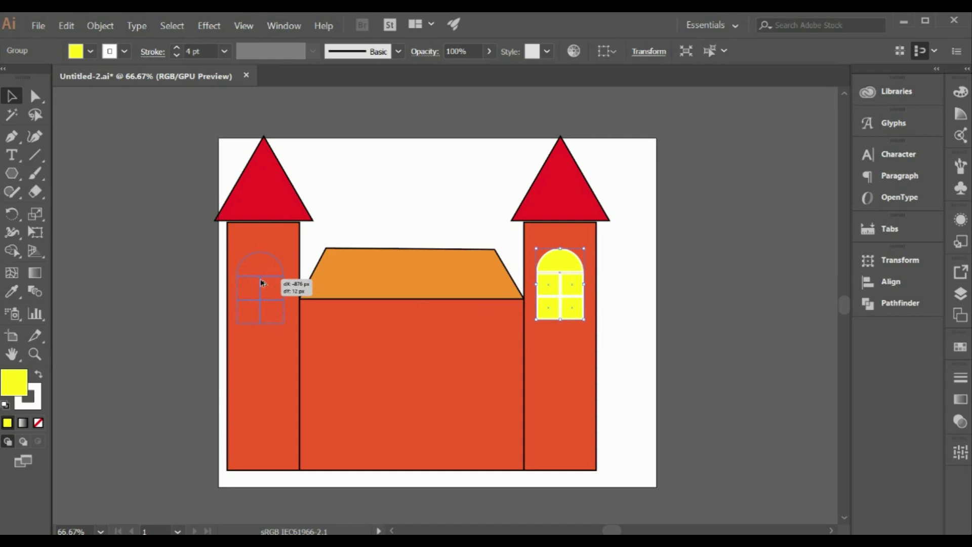
{"action": "left_click_drag", "start_coordinate": [260, 275], "coordinate": [261, 274]}
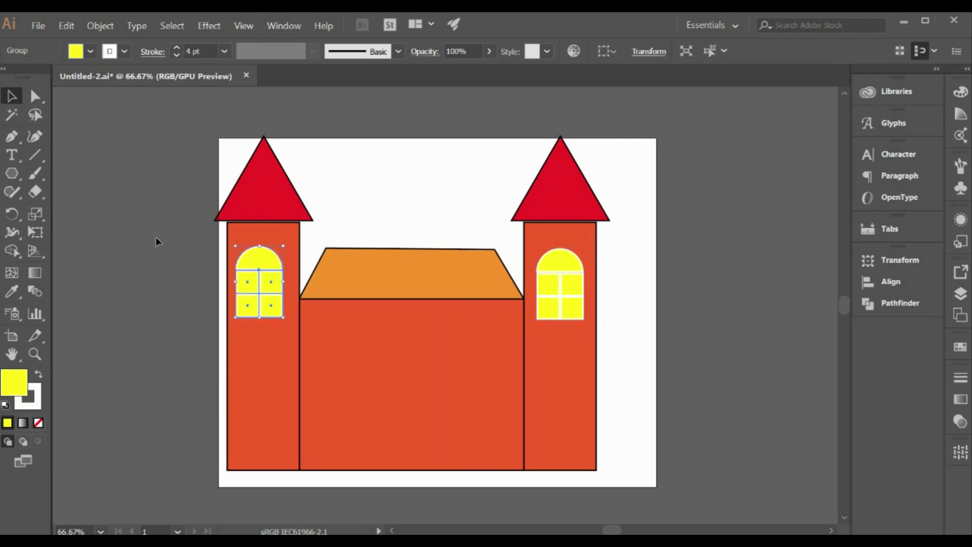
{"action": "left_click", "coordinate": [118, 209]}
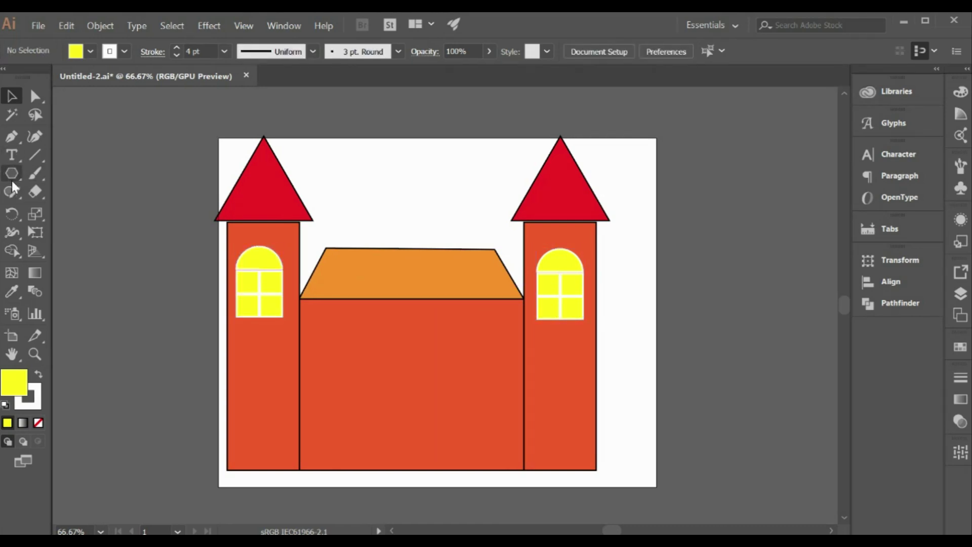
Draw a tall yellow rectangle right of the castle and a circle over its top edge
{"action": "key", "text": "m"}
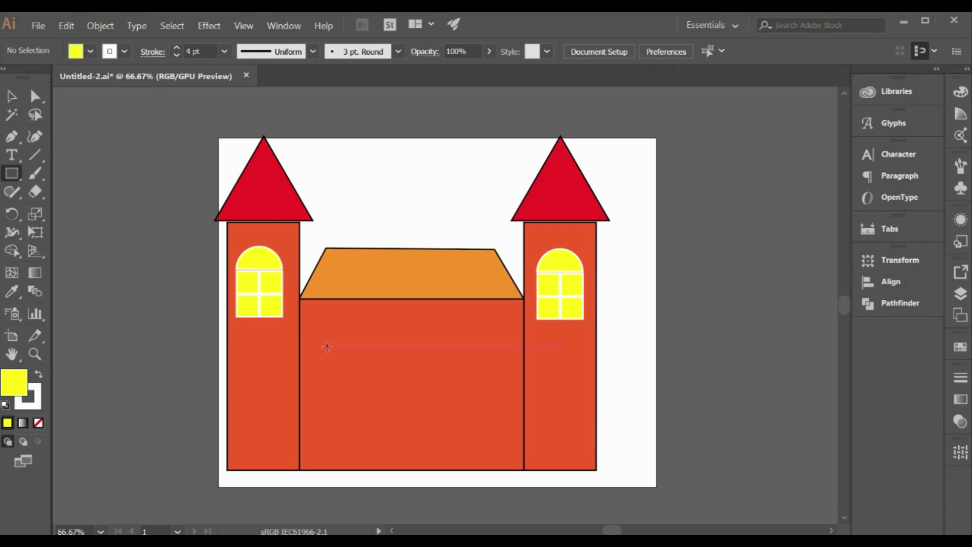
{"action": "mouse_move", "coordinate": [625, 260]}
{"action": "left_mouse_down"}
{"action": "mouse_move", "coordinate": [691, 419]}
{"action": "mouse_move", "coordinate": [692, 407]}
{"action": "left_mouse_up"}
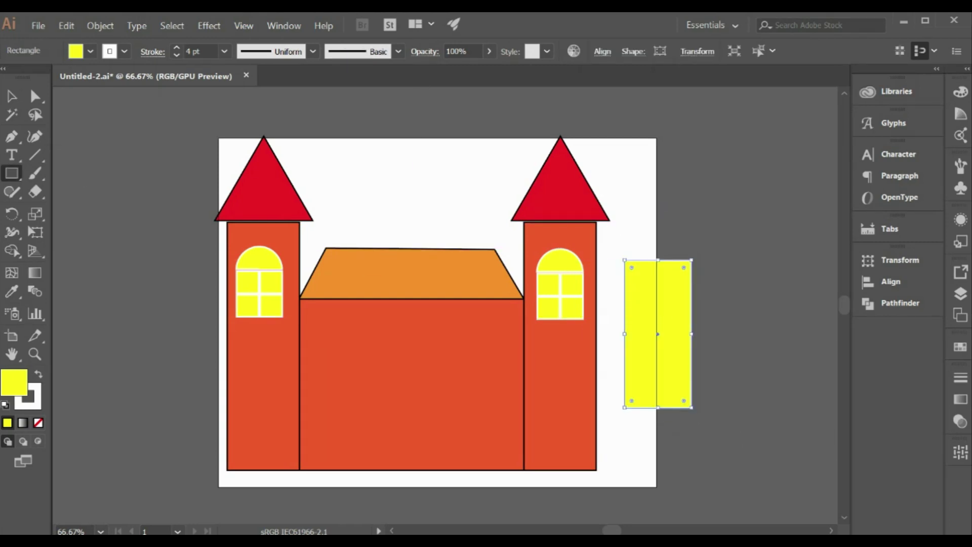
{"action": "left_click", "coordinate": [12, 96]}
{"action": "key", "text": "l"}
{"action": "left_click_drag", "start_coordinate": [657, 267], "coordinate": [676, 303]}
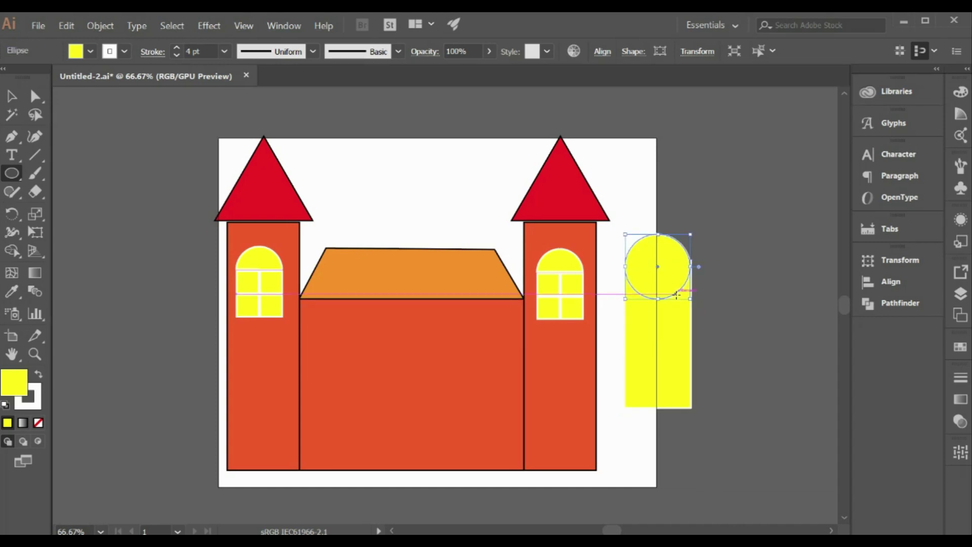
Fill the circle black, nudge it up, and set its pie end angle to 180°
{"action": "left_click", "coordinate": [90, 50]}
{"action": "left_click", "coordinate": [35, 78]}
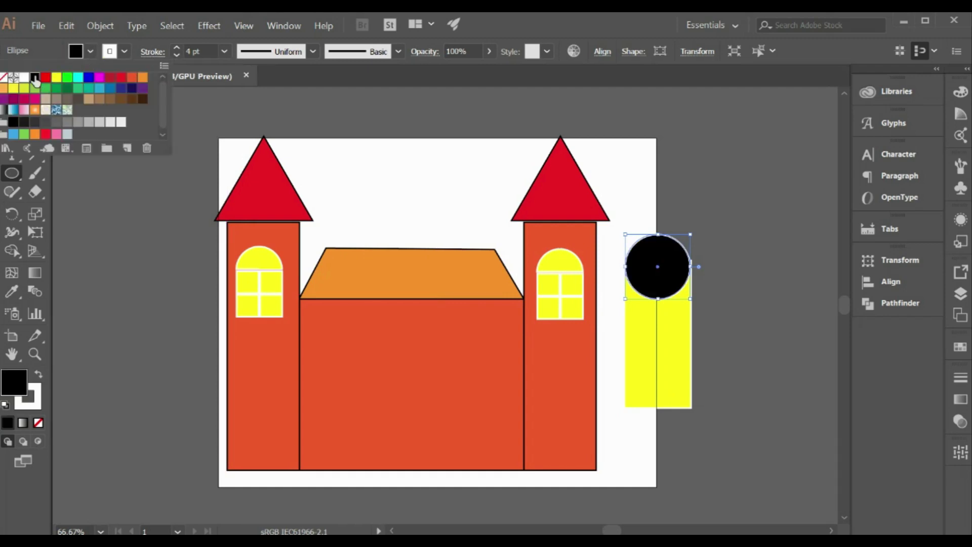
{"action": "left_click", "coordinate": [12, 96]}
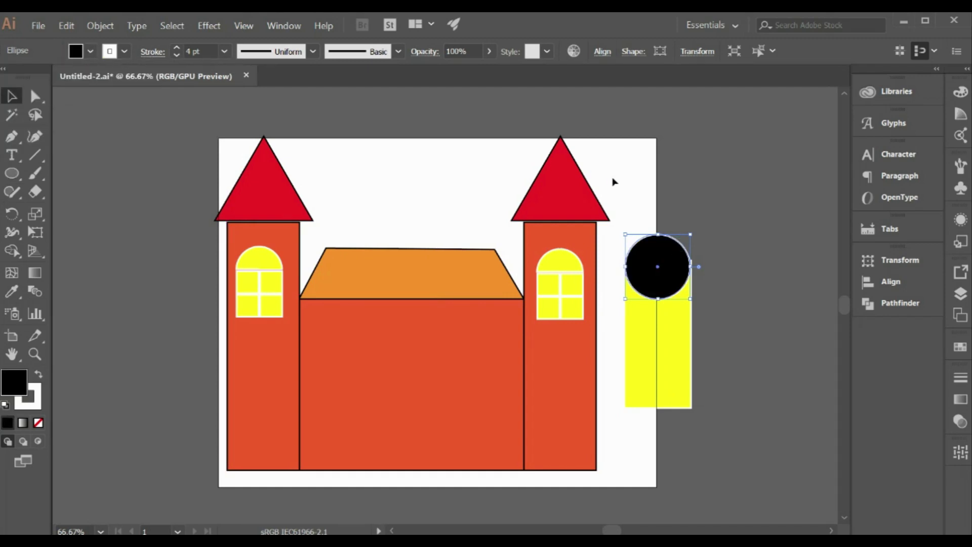
{"action": "key", "text": "Up"}
{"action": "key", "text": "Up"}
{"action": "key", "text": "Up"}
{"action": "key", "text": "Up"}
{"action": "key", "text": "Up"}
{"action": "key", "text": "Up"}
{"action": "key", "text": "Up"}
{"action": "key", "text": "Up"}
{"action": "key", "text": "Up"}
{"action": "key", "text": "Up"}
{"action": "key", "text": "Up"}
{"action": "key", "text": "Up"}
{"action": "left_click", "coordinate": [655, 49]}
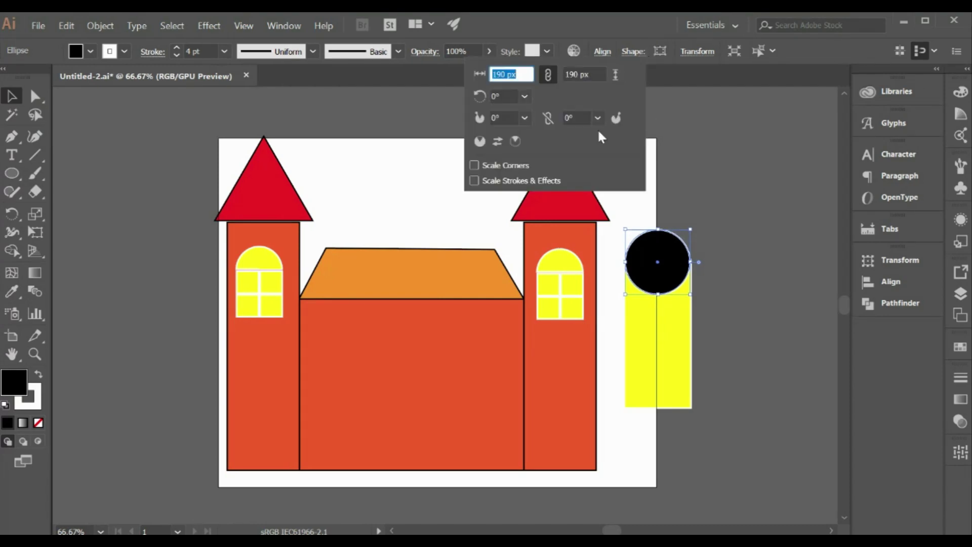
{"action": "left_click", "coordinate": [598, 118]}
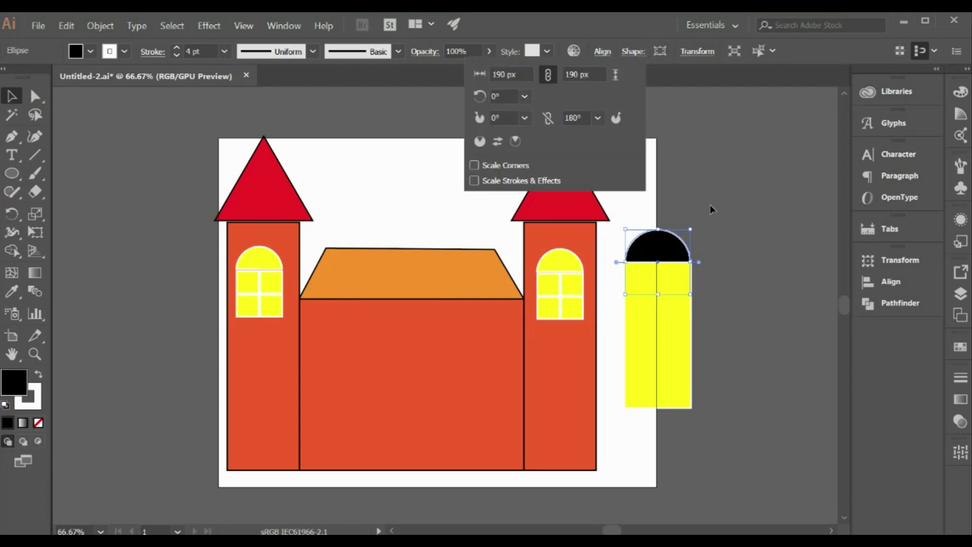
{"action": "left_click", "coordinate": [11, 99]}
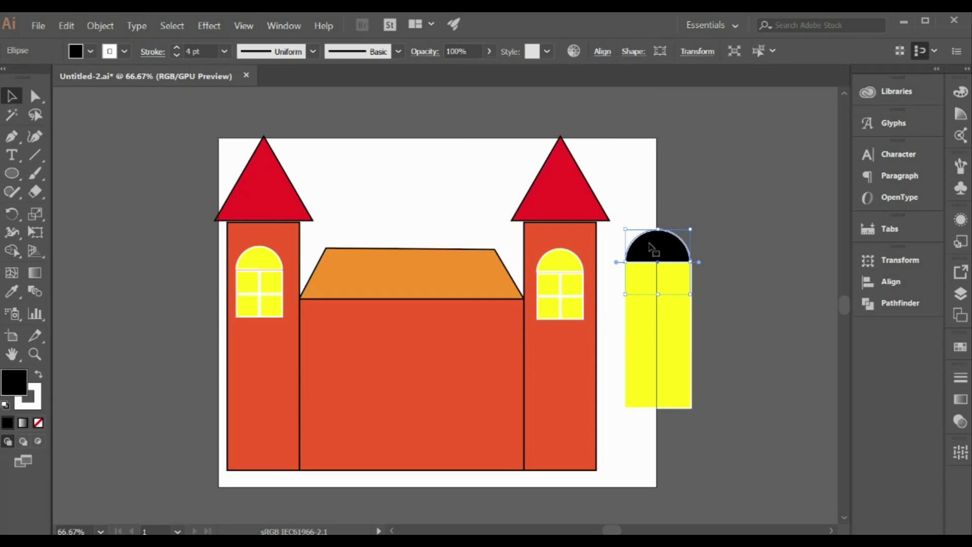
Give the half-circle a black outline, trying white, dark brown and black fills
{"action": "left_click", "coordinate": [109, 51]}
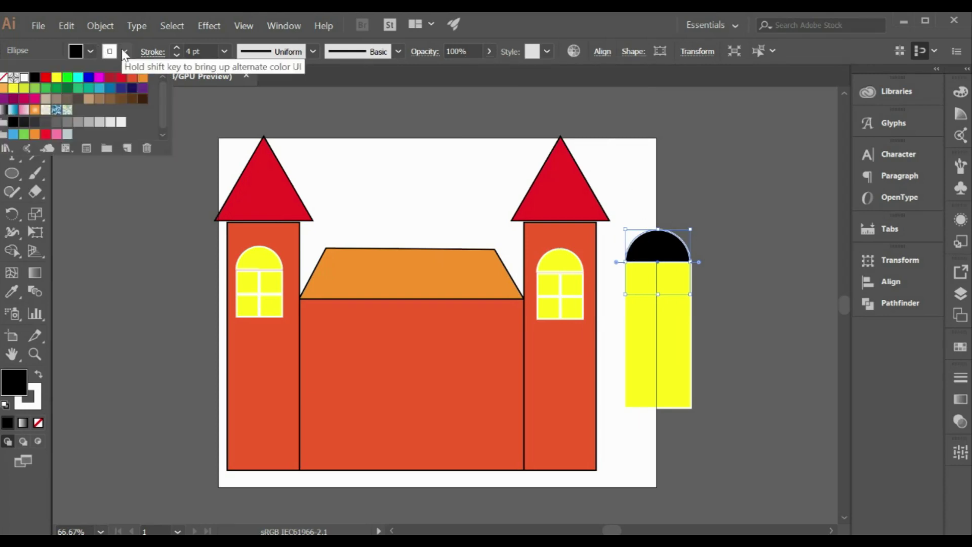
{"action": "left_click", "coordinate": [34, 77]}
{"action": "left_click", "coordinate": [91, 51]}
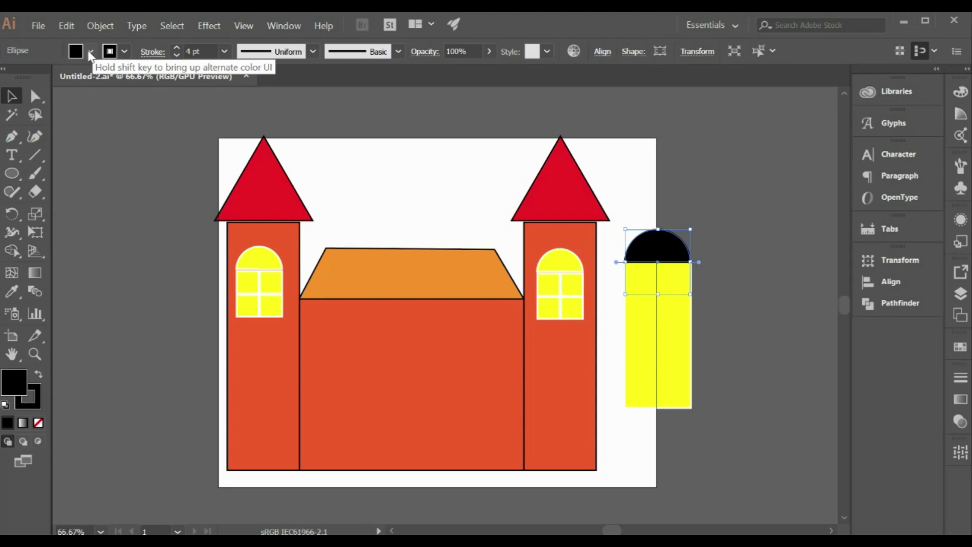
{"action": "left_click", "coordinate": [24, 77]}
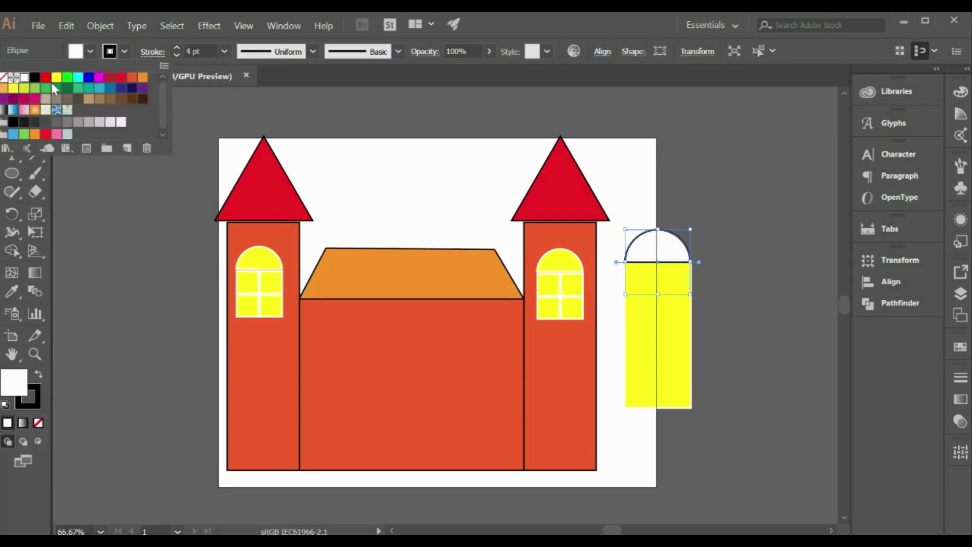
{"action": "left_click", "coordinate": [132, 99]}
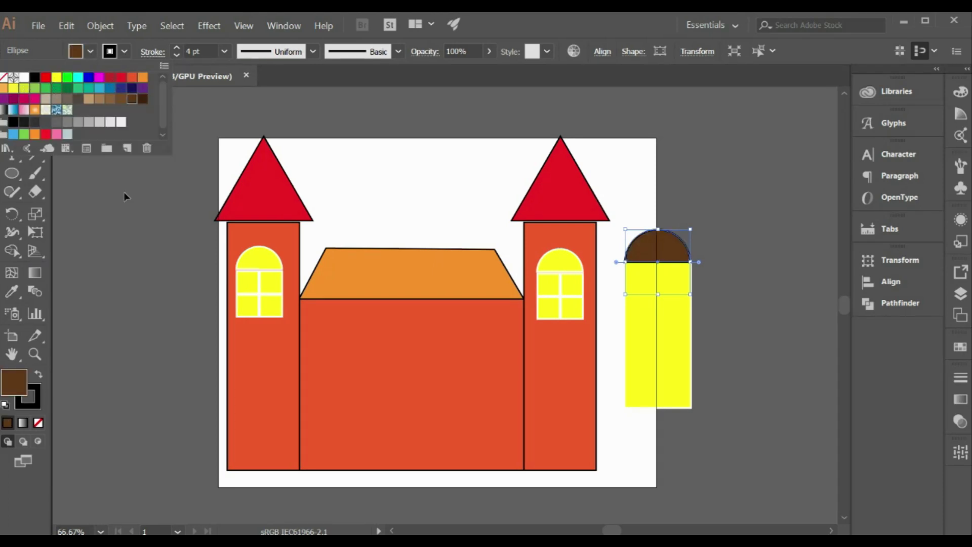
{"action": "left_click", "coordinate": [662, 326]}
{"action": "left_click", "coordinate": [90, 51]}
{"action": "left_click", "coordinate": [35, 79]}
{"action": "left_click", "coordinate": [662, 331]}
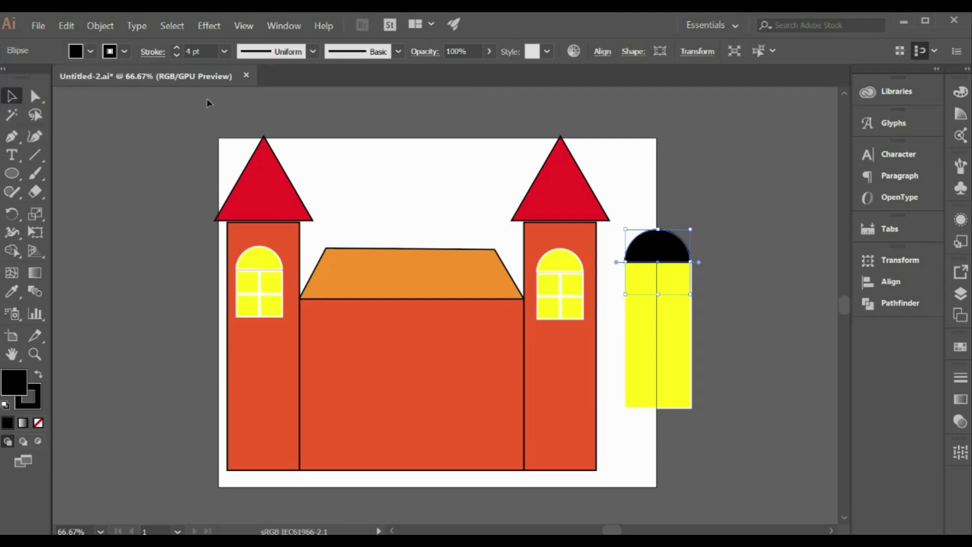
Fill the door rectangle black, make the arch dark brown, and select both parts
{"action": "left_click", "coordinate": [664, 373]}
{"action": "left_click", "coordinate": [91, 51]}
{"action": "left_click", "coordinate": [35, 79]}
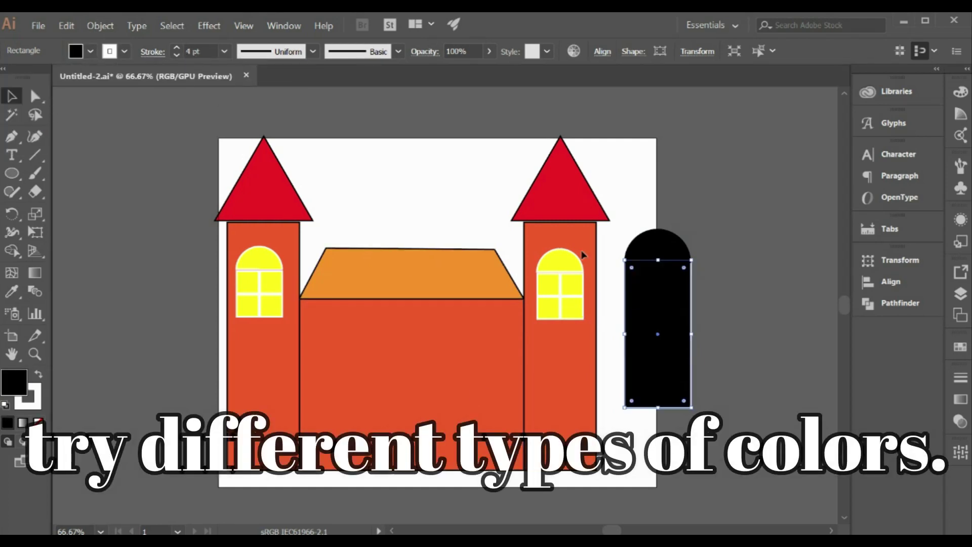
{"action": "left_click", "coordinate": [648, 248]}
{"action": "left_click", "coordinate": [91, 51]}
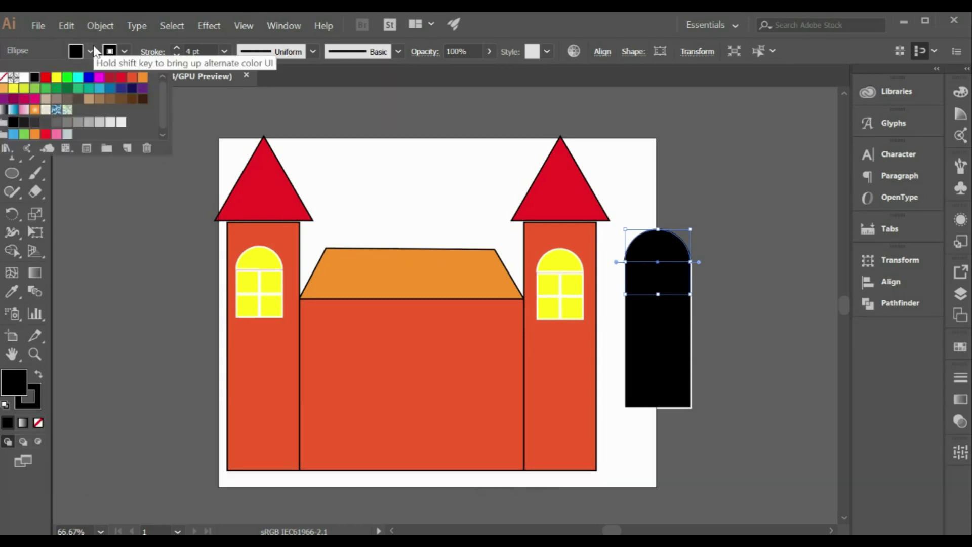
{"action": "left_click", "coordinate": [132, 99]}
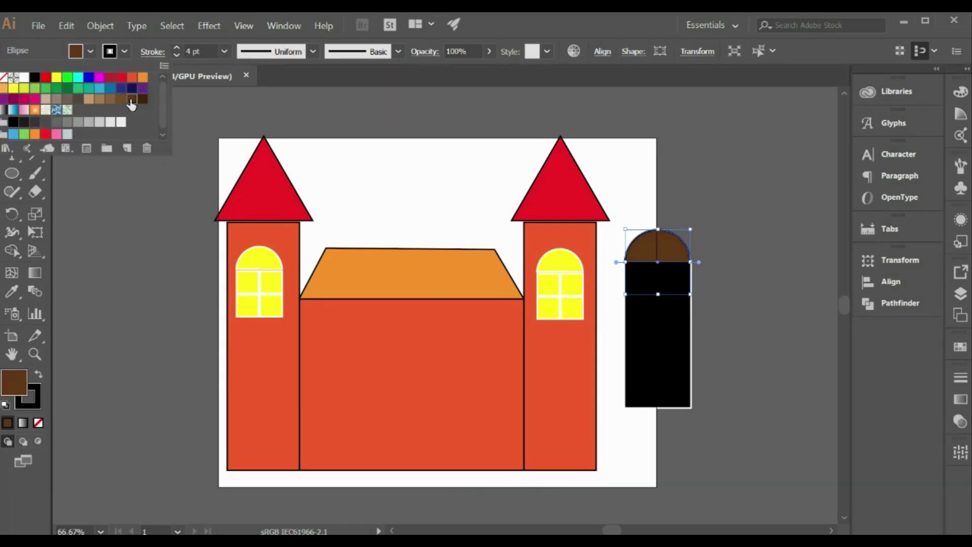
{"action": "left_click", "coordinate": [721, 176]}
{"action": "left_click", "coordinate": [663, 310], "text": "shift"}
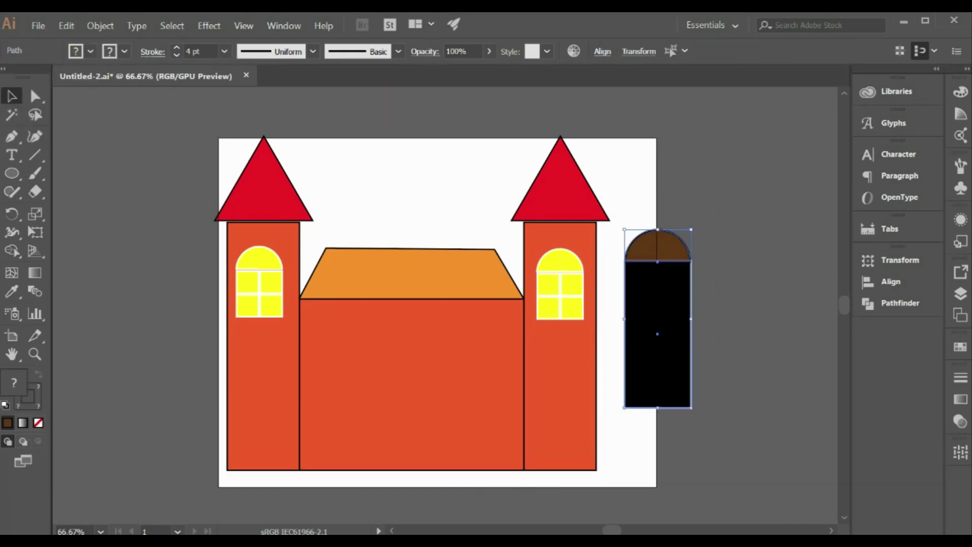
Group the arched door, shrink it, and place it at the bottom of the middle wall
{"action": "key", "text": "ctrl+g"}
{"action": "left_click_drag", "start_coordinate": [659, 282], "coordinate": [723, 347]}
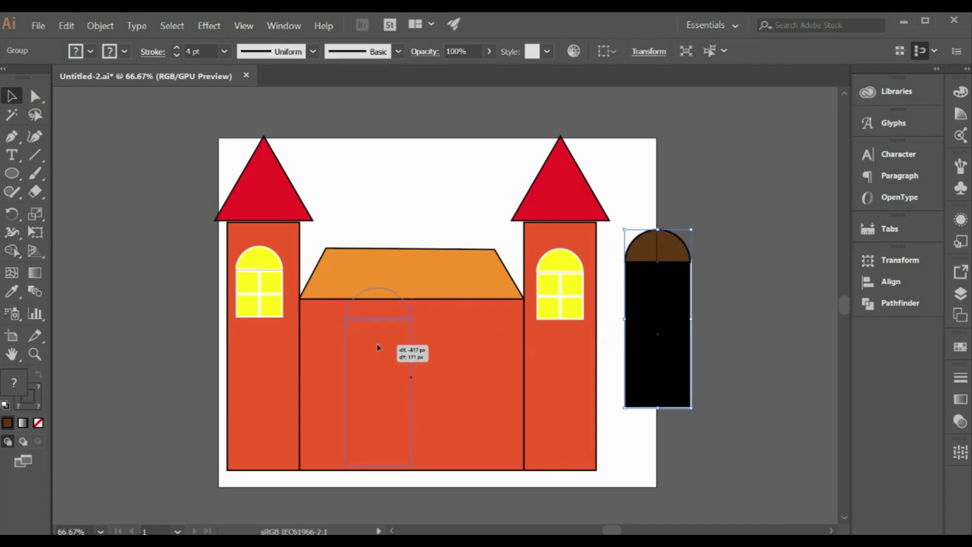
{"action": "left_click_drag", "start_coordinate": [849, 324], "coordinate": [375, 349]}
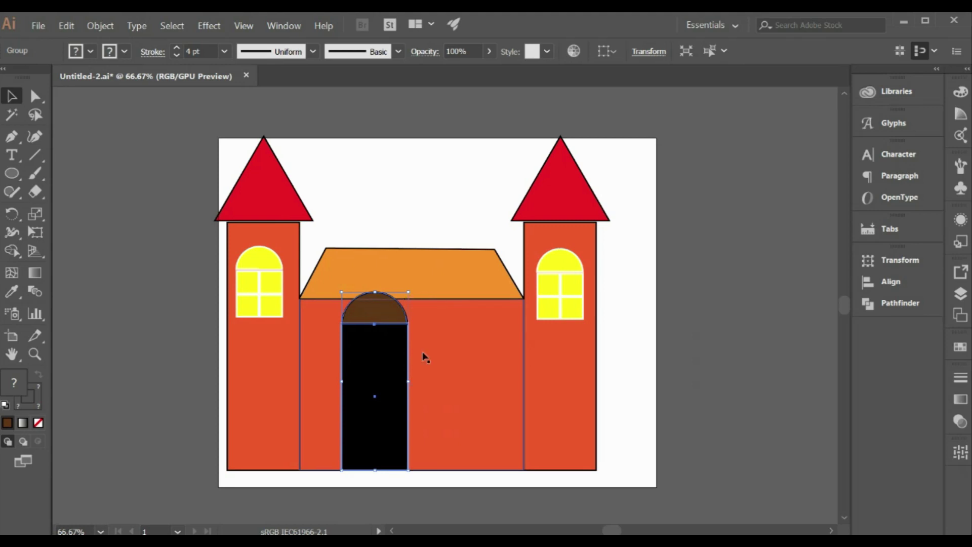
{"action": "left_click_drag", "start_coordinate": [411, 472], "coordinate": [388, 440]}
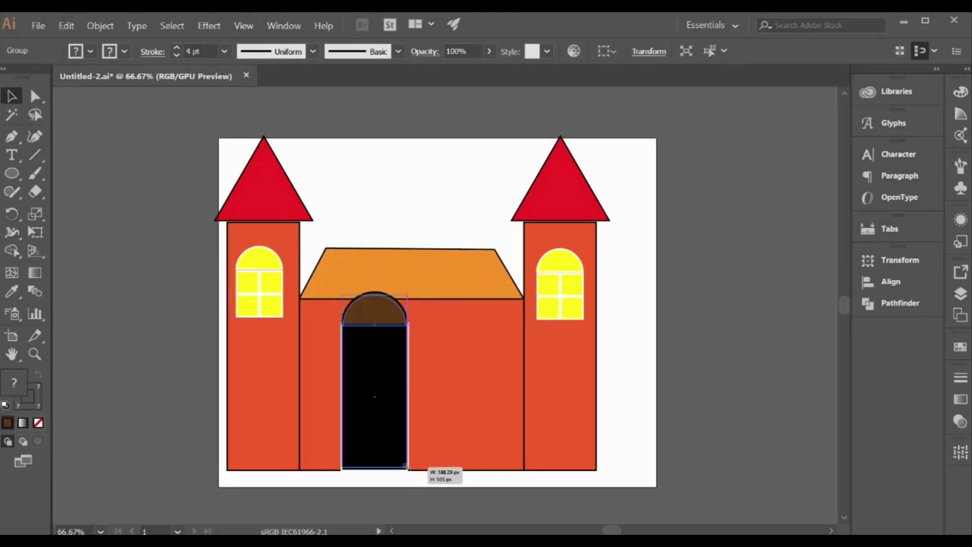
{"action": "left_click_drag", "start_coordinate": [374, 378], "coordinate": [358, 401]}
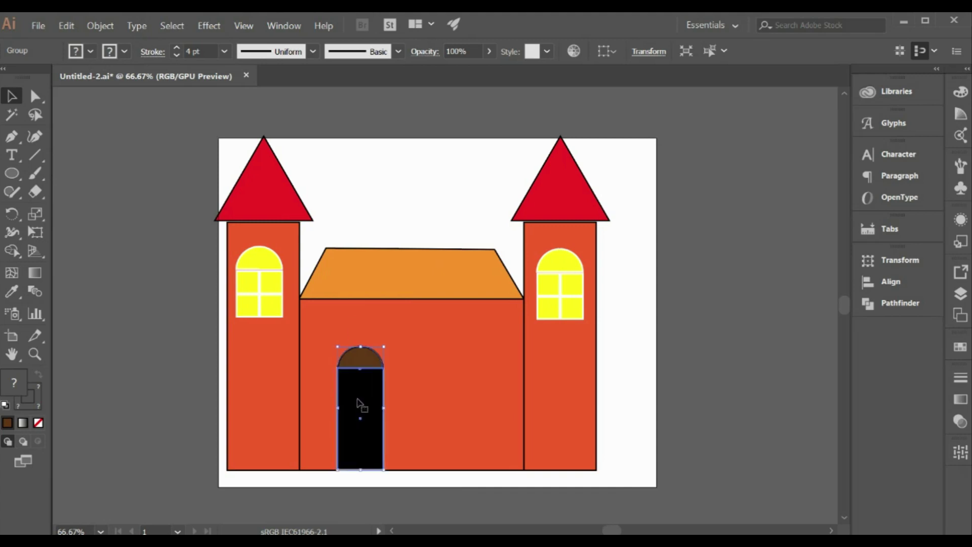
{"action": "left_click", "coordinate": [424, 483]}
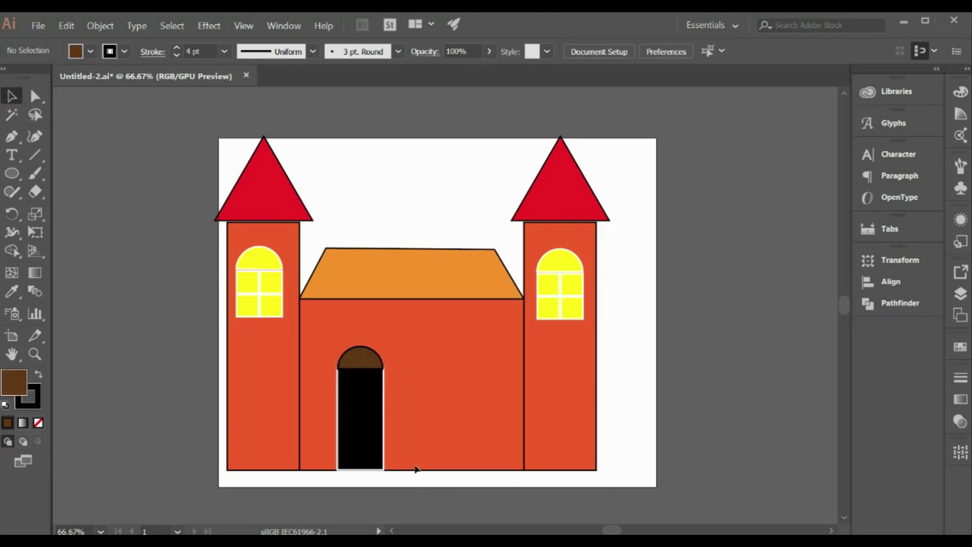
Give the door a white outline
{"action": "left_click", "coordinate": [362, 356]}
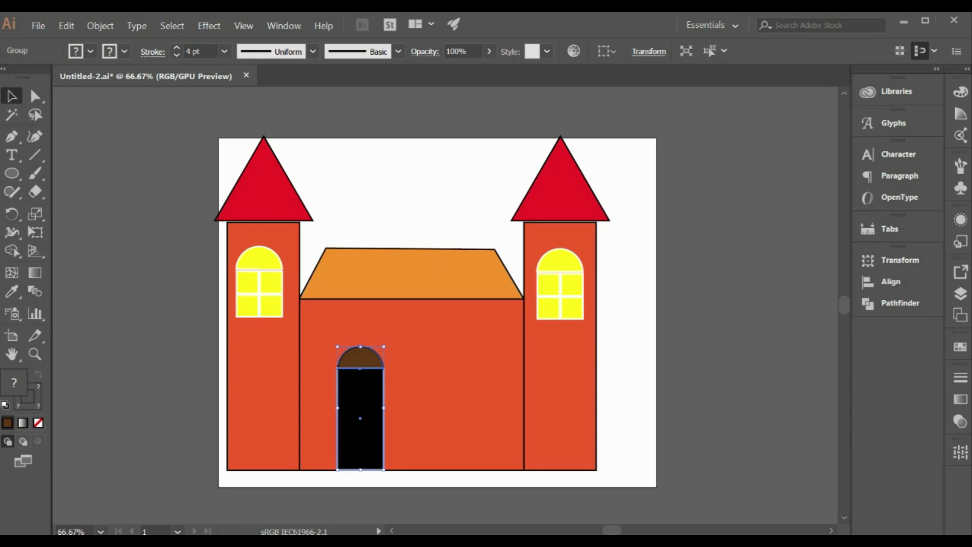
{"action": "key", "text": "ctrl+shift+g"}
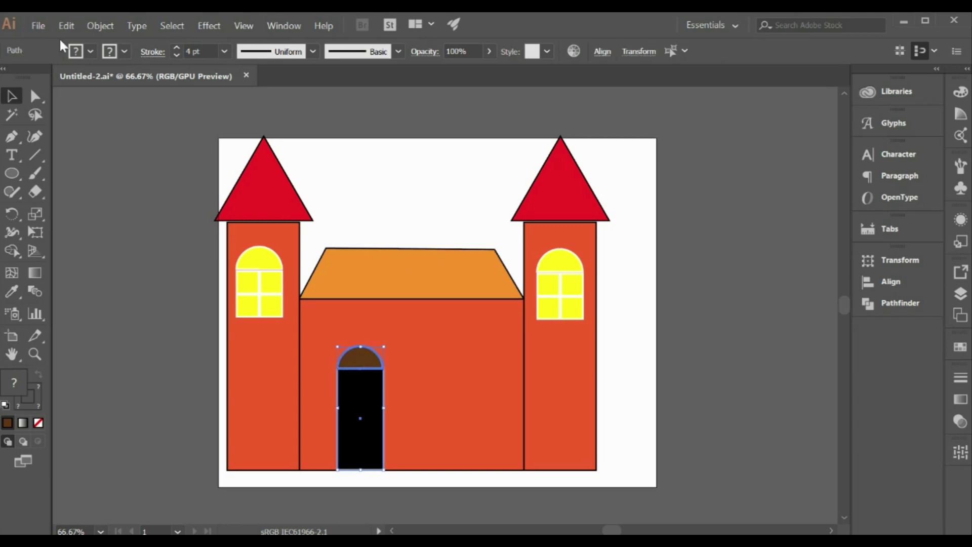
{"action": "left_click", "coordinate": [90, 52]}
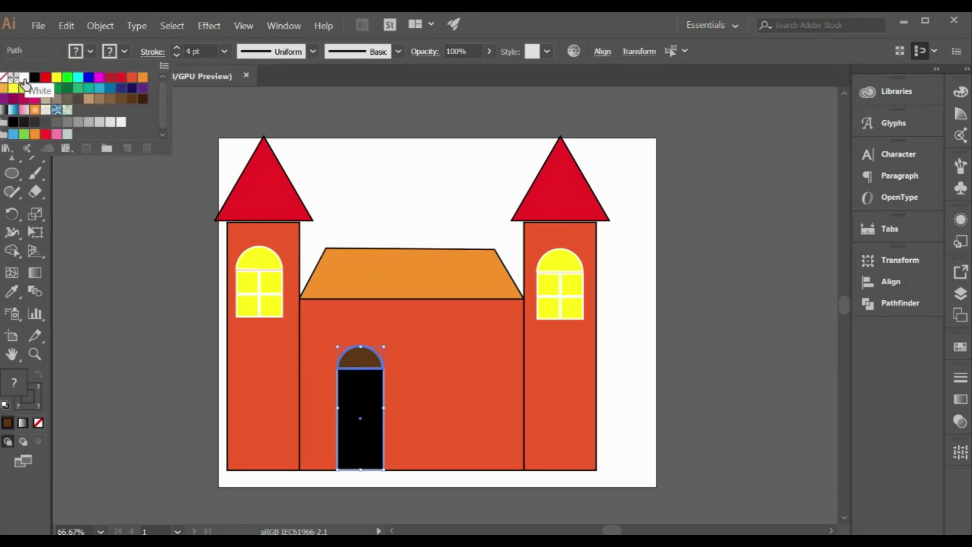
{"action": "double_click", "coordinate": [368, 363]}
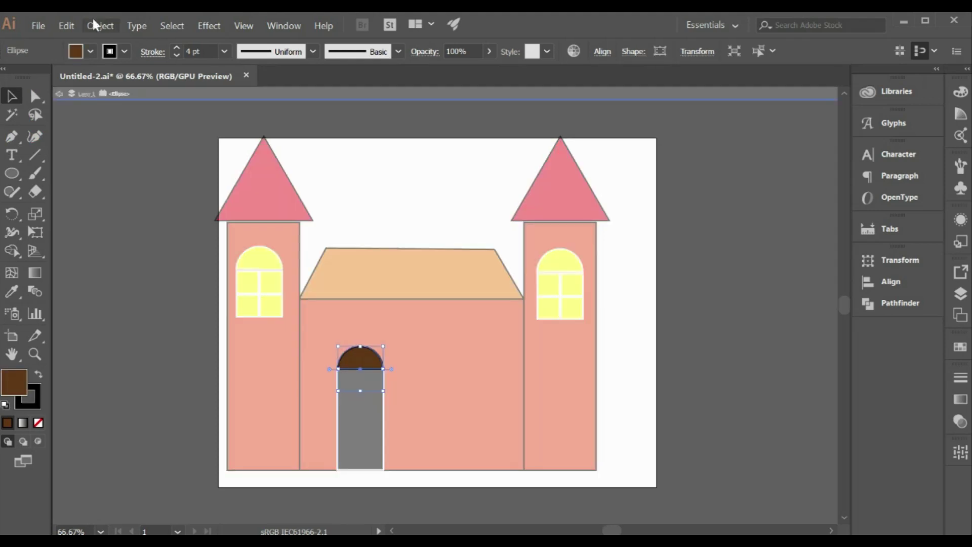
{"action": "left_click", "coordinate": [124, 51]}
{"action": "left_click", "coordinate": [23, 81]}
{"action": "left_click", "coordinate": [102, 244]}
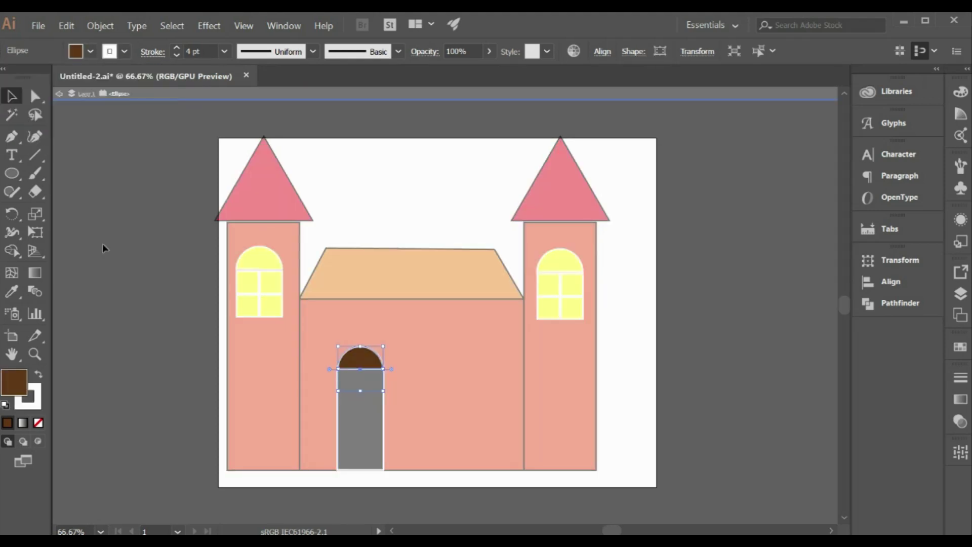
{"action": "double_click", "coordinate": [102, 244]}
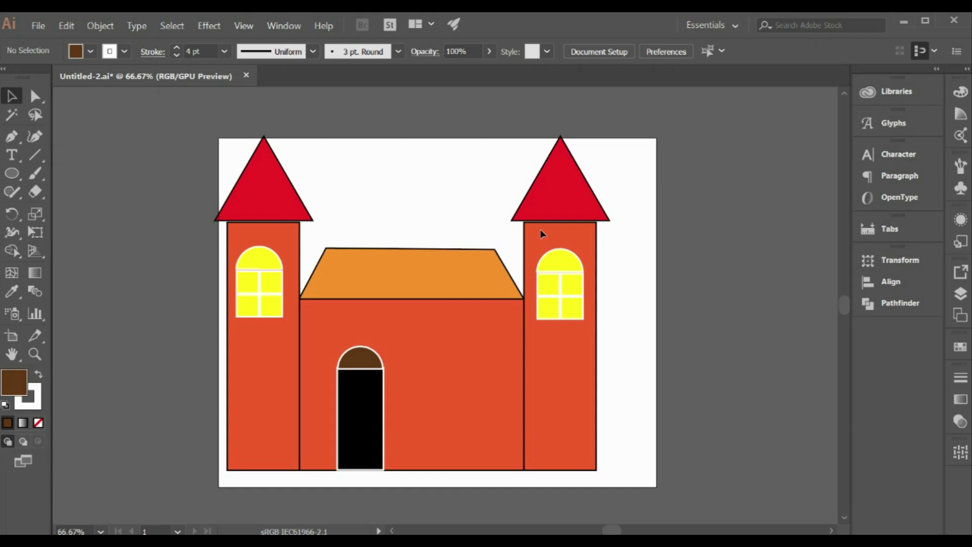
{"action": "left_click", "coordinate": [567, 293]}
Move the window beside the tower, fill it dark brown, and regroup its parts
{"action": "left_click_drag", "start_coordinate": [566, 294], "coordinate": [642, 283]}
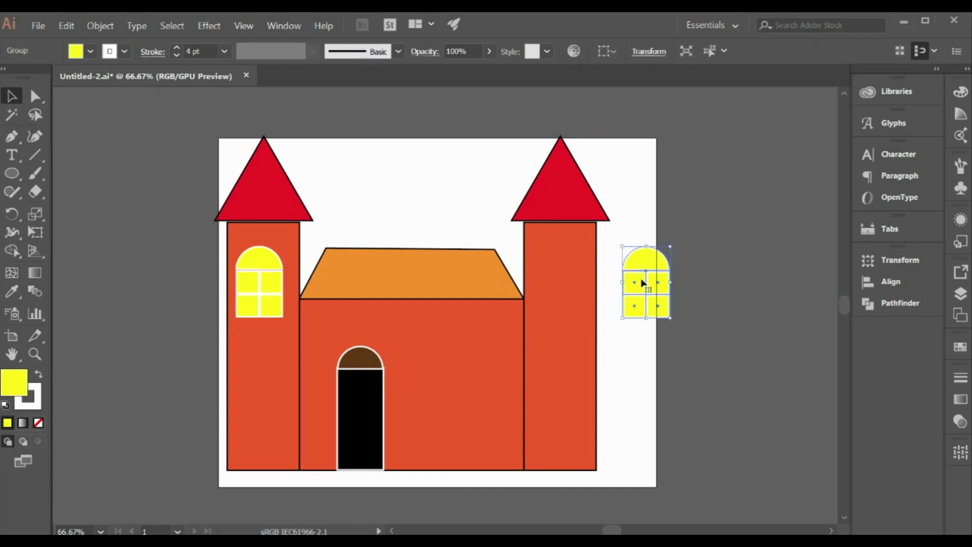
{"action": "key", "text": "ctrl+shift+g"}
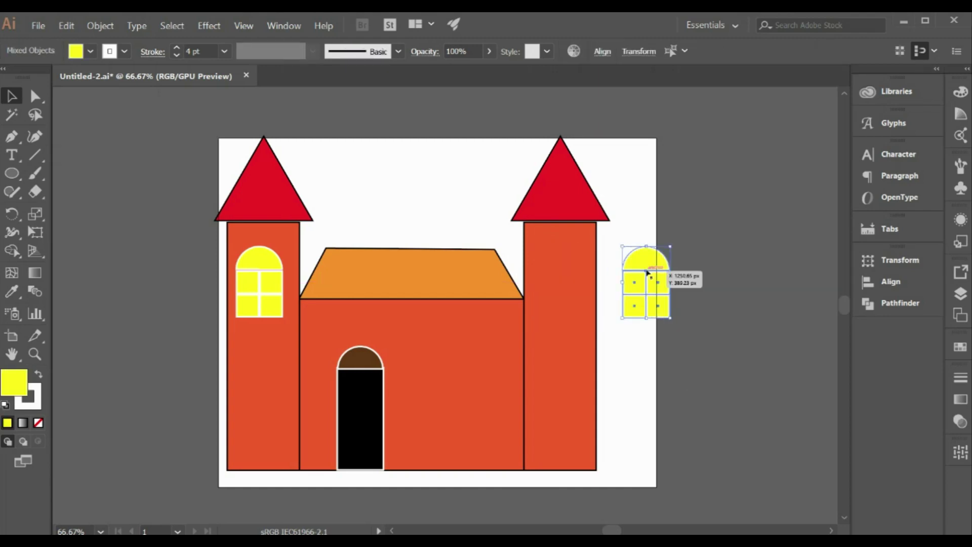
{"action": "left_click", "coordinate": [90, 51]}
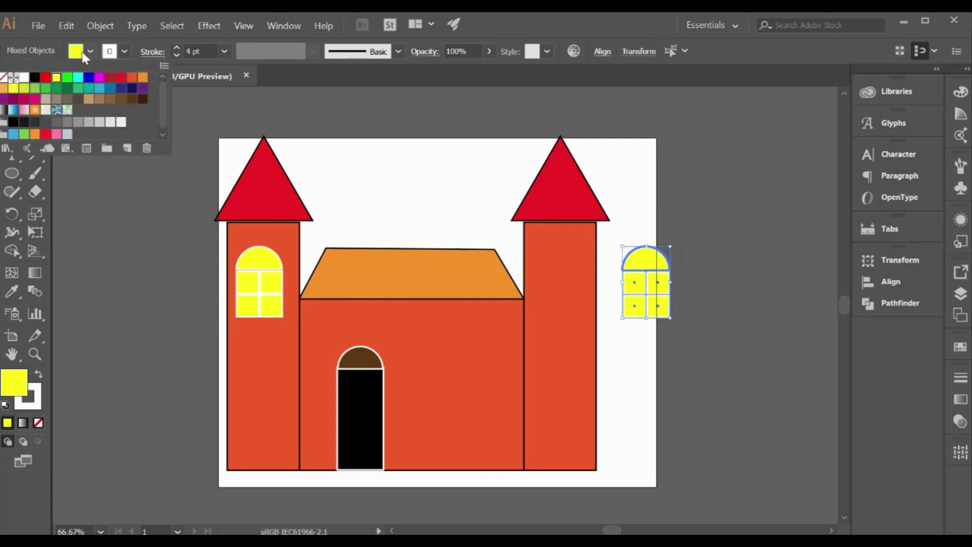
{"action": "left_click", "coordinate": [143, 99]}
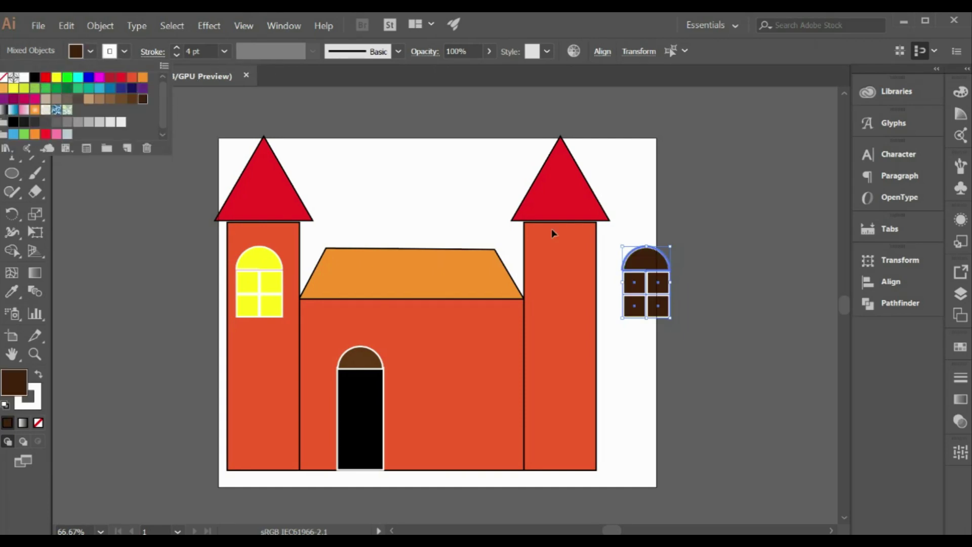
{"action": "left_click", "coordinate": [650, 280]}
{"action": "left_click", "coordinate": [639, 232]}
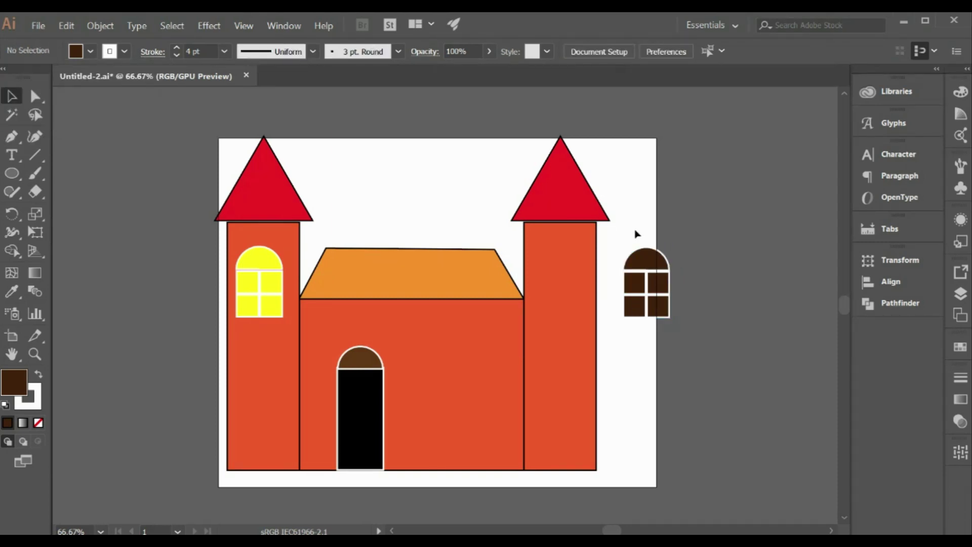
{"action": "left_click", "coordinate": [645, 296]}
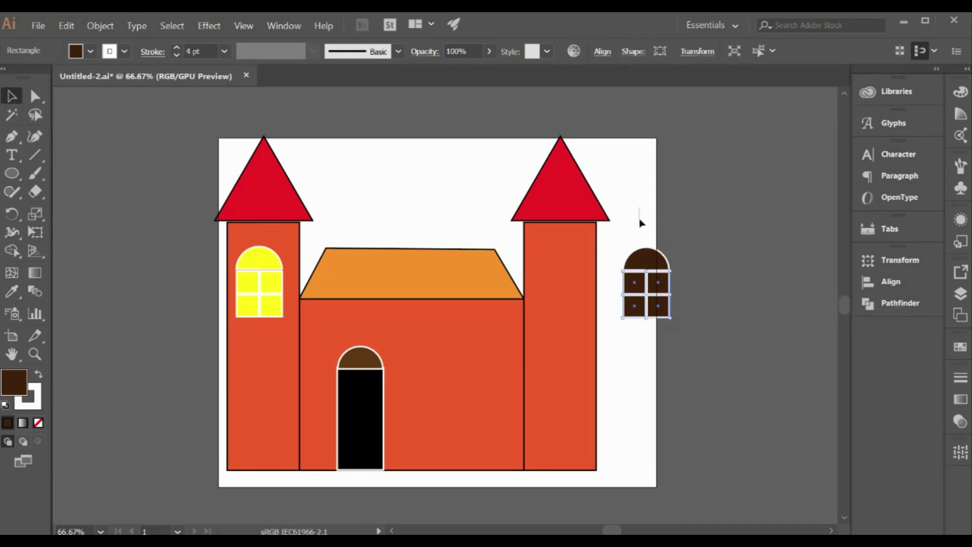
{"action": "left_click_drag", "start_coordinate": [640, 223], "coordinate": [658, 303]}
{"action": "key", "text": "ctrl+g"}
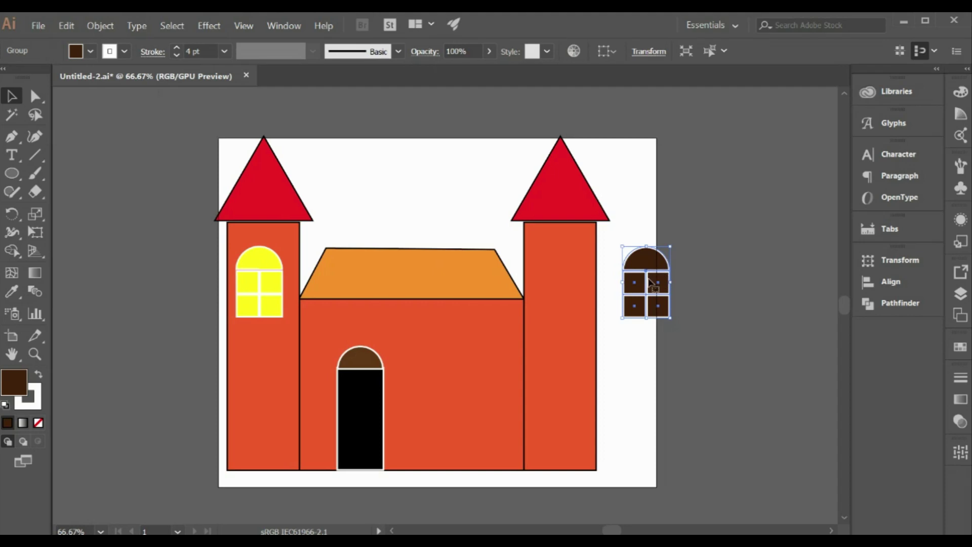
Place the brown window low in the right tower and a yellow copy high in it
{"action": "left_click_drag", "start_coordinate": [653, 293], "coordinate": [732, 292], "text": "alt"}
{"action": "left_click_drag", "start_coordinate": [647, 285], "coordinate": [561, 412]}
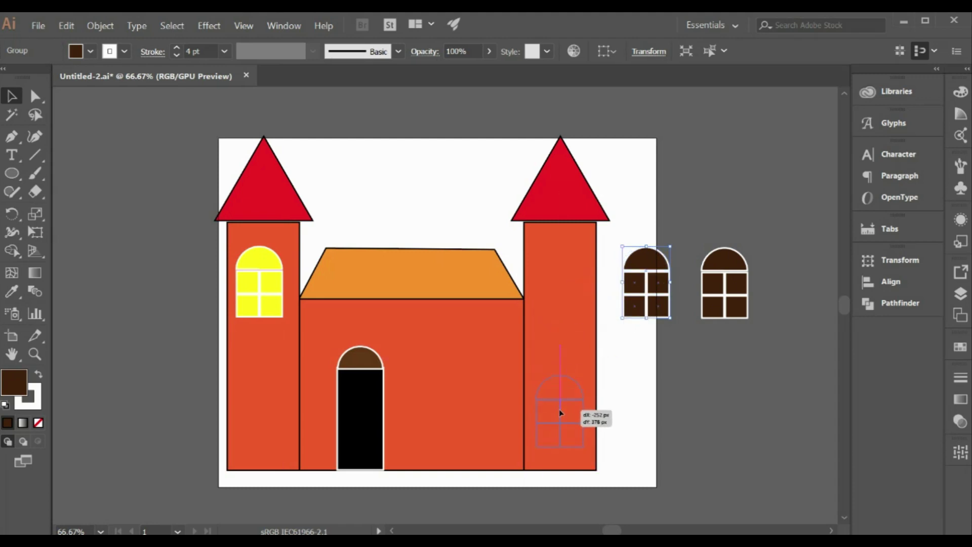
{"action": "left_click_drag", "start_coordinate": [560, 412], "coordinate": [560, 412]}
{"action": "left_click", "coordinate": [722, 253]}
{"action": "left_click", "coordinate": [90, 51]}
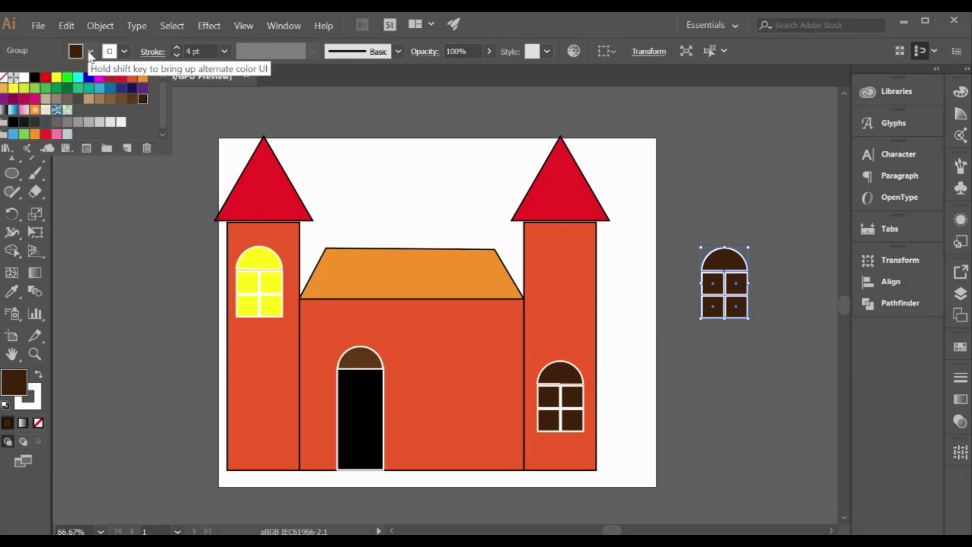
{"action": "left_click", "coordinate": [56, 78]}
{"action": "left_click", "coordinate": [731, 290]}
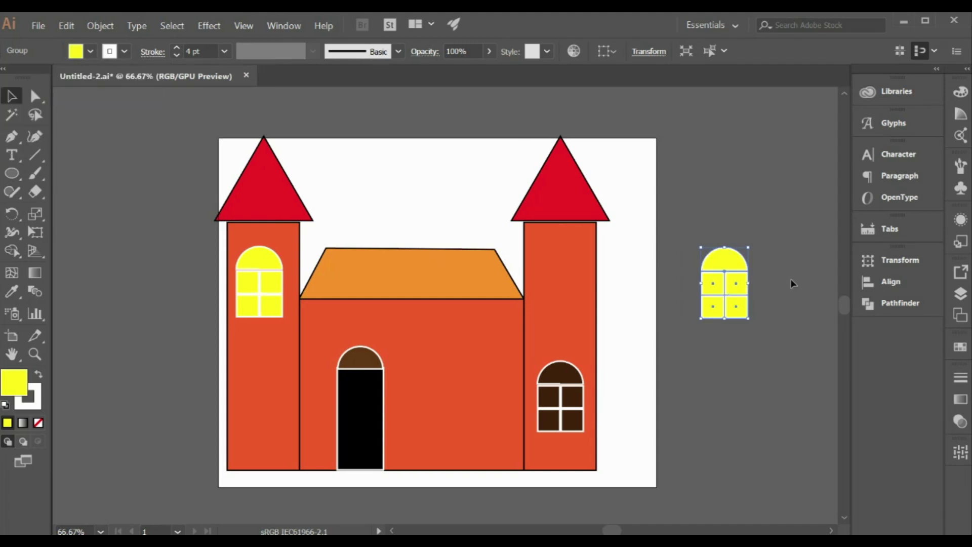
{"action": "left_click_drag", "start_coordinate": [726, 292], "coordinate": [802, 287]}
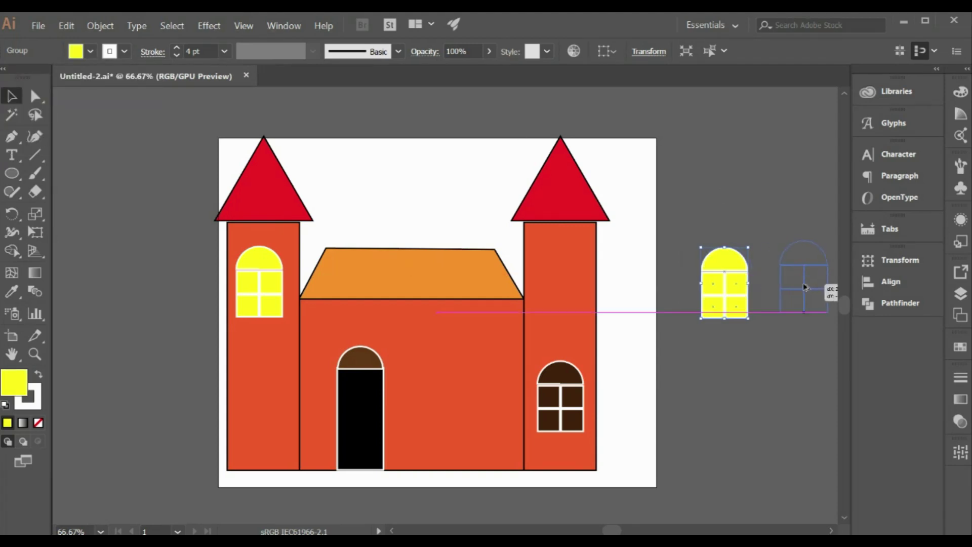
{"action": "left_click", "coordinate": [709, 226]}
{"action": "left_click_drag", "start_coordinate": [730, 282], "coordinate": [561, 287]}
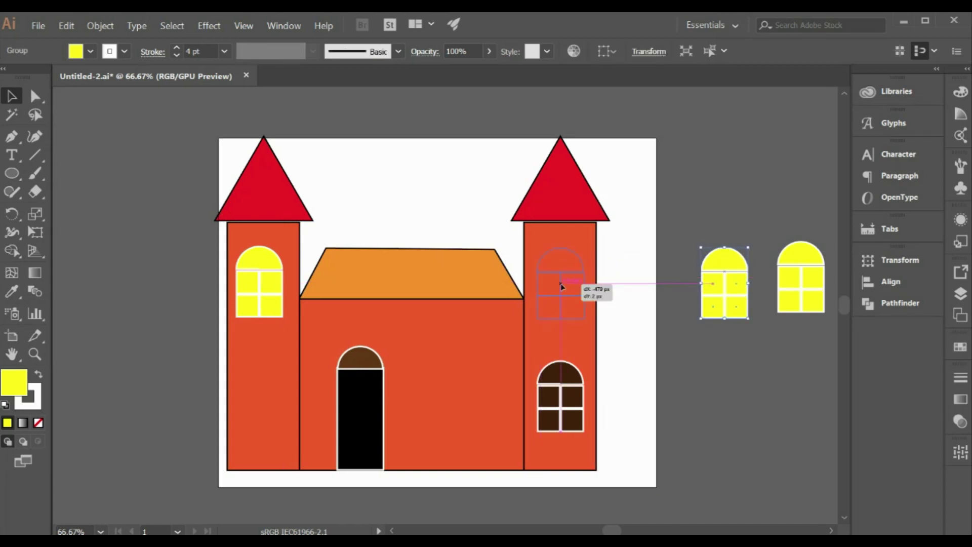
{"action": "left_click_drag", "start_coordinate": [561, 287], "coordinate": [562, 287]}
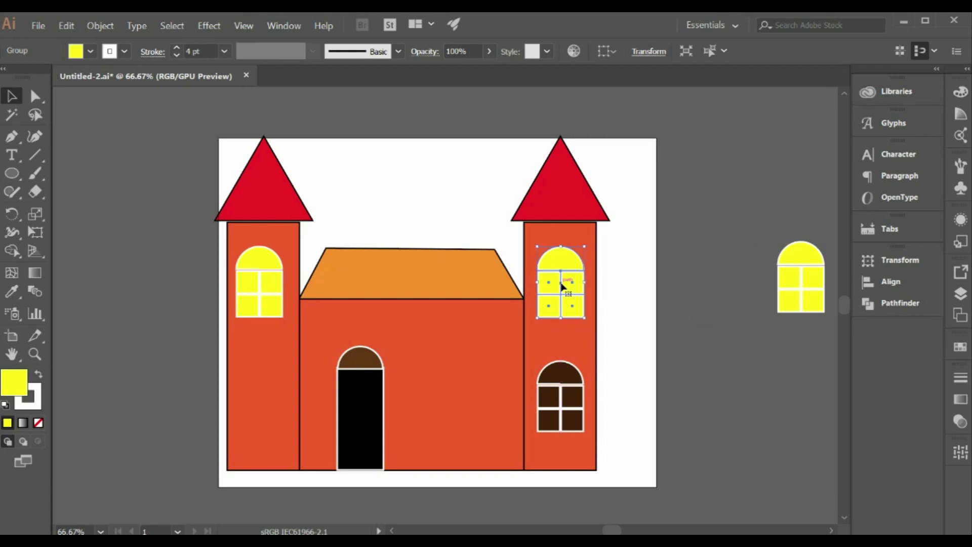
Copy the spare window, eyedrop the brown fill, and place it under the left tower's yellow window
{"action": "left_click", "coordinate": [724, 287]}
{"action": "mouse_move", "coordinate": [772, 219]}
{"action": "left_mouse_down"}
{"action": "mouse_move", "coordinate": [805, 276]}
{"action": "mouse_move", "coordinate": [702, 272]}
{"action": "left_mouse_up"}
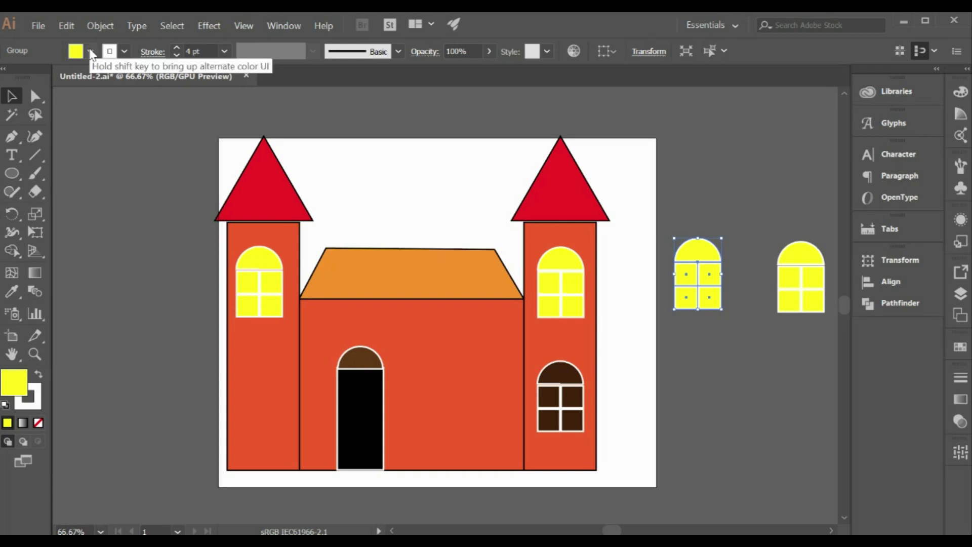
{"action": "left_click", "coordinate": [13, 294]}
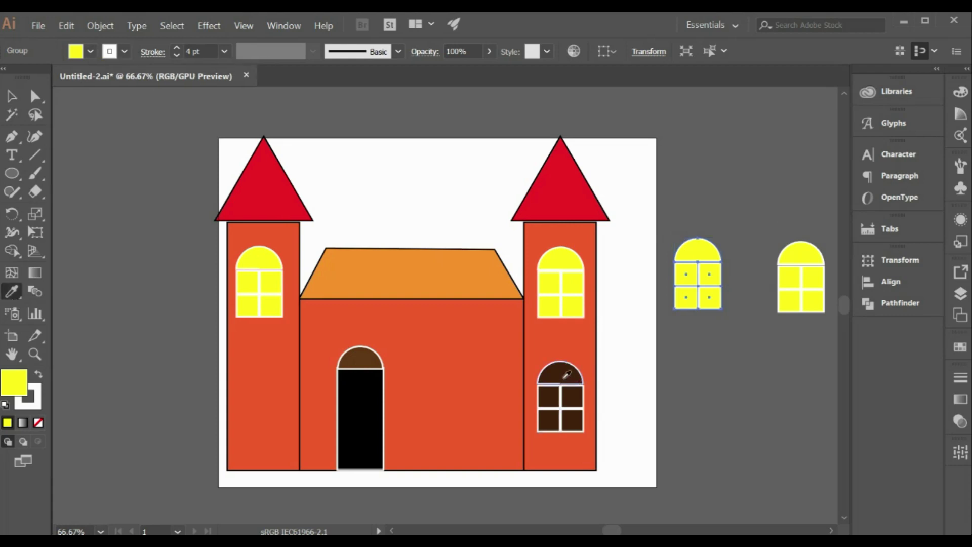
{"action": "left_click", "coordinate": [567, 377]}
{"action": "left_click", "coordinate": [13, 96]}
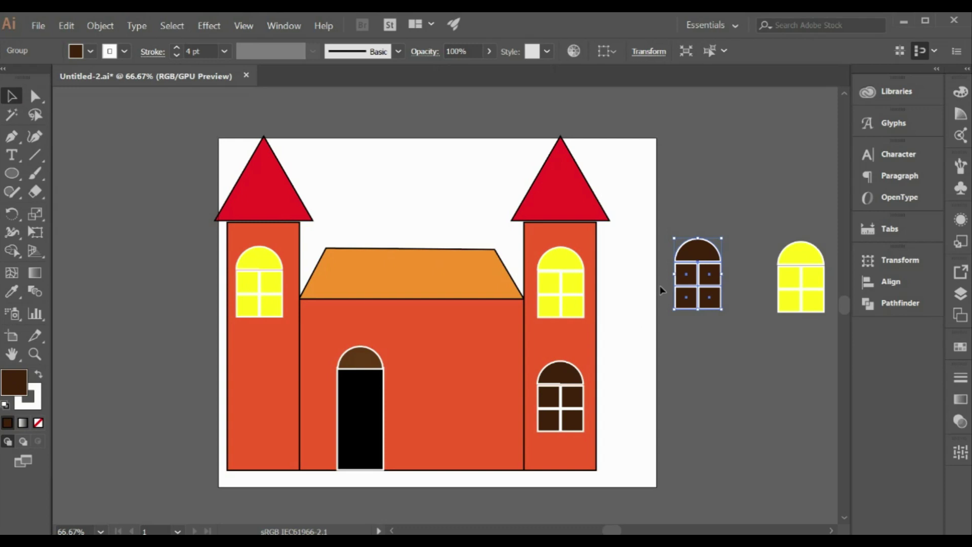
{"action": "mouse_move", "coordinate": [693, 273]}
{"action": "left_mouse_down"}
{"action": "mouse_move", "coordinate": [246, 399]}
{"action": "mouse_move", "coordinate": [263, 402]}
{"action": "left_mouse_up"}
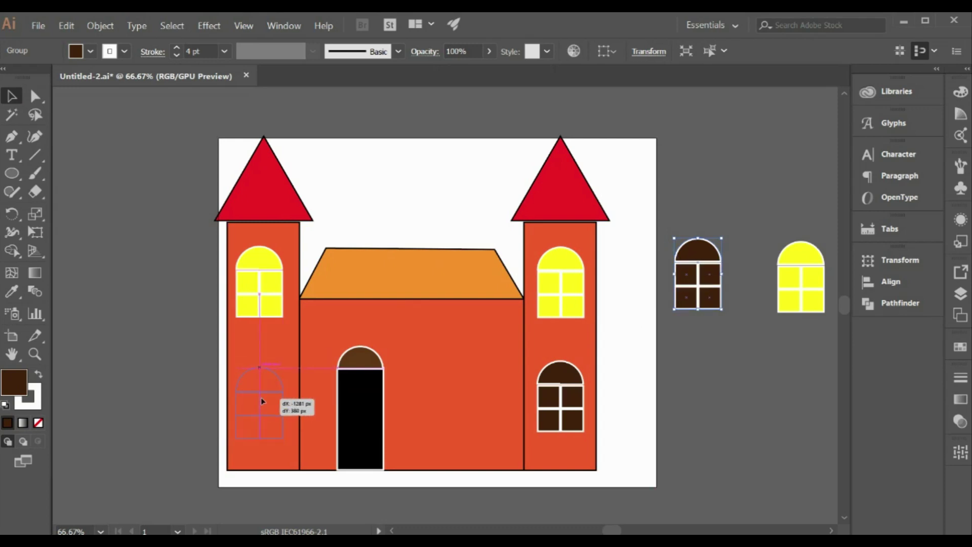
{"action": "left_click_drag", "start_coordinate": [263, 403], "coordinate": [260, 397]}
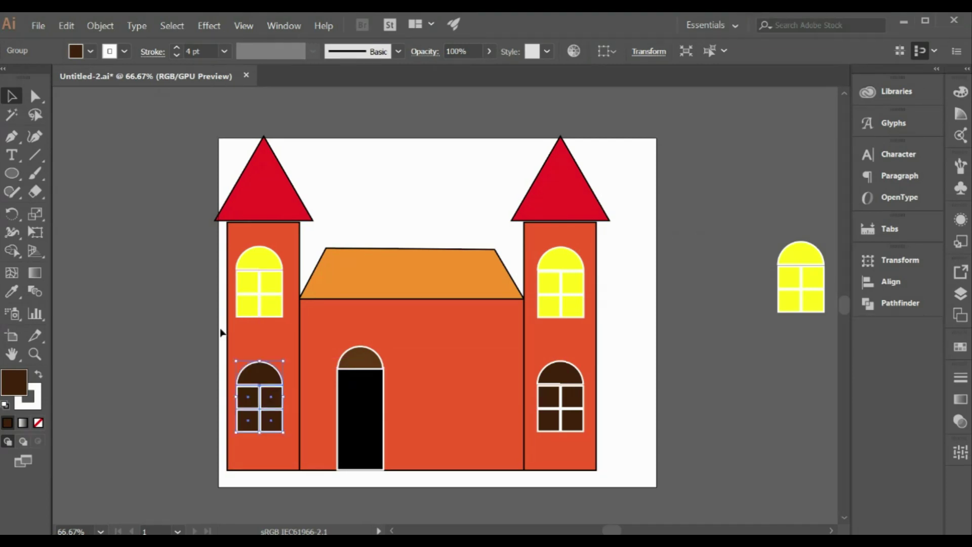
{"action": "left_click", "coordinate": [193, 276]}
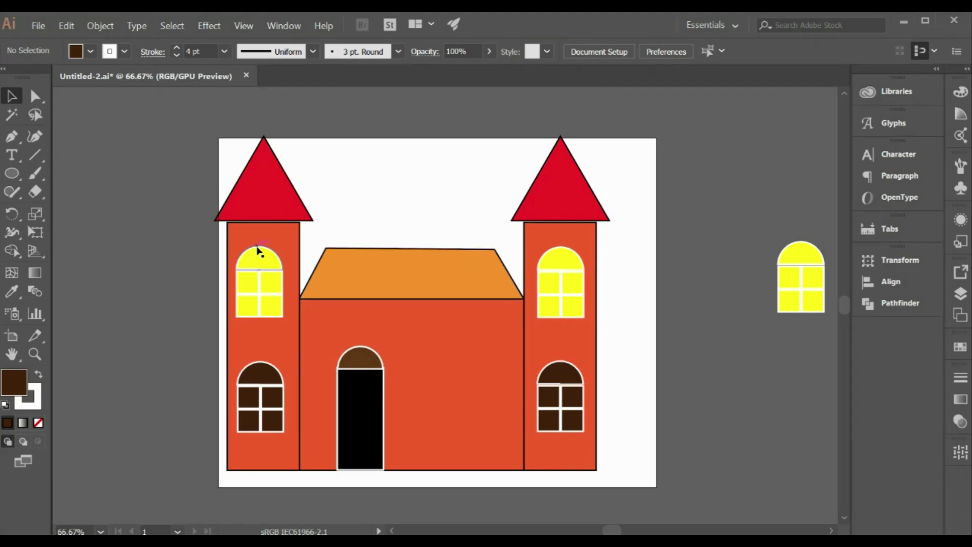
Set black strokes on both the left and right upper yellow tower windows
{"action": "left_click", "coordinate": [279, 313]}
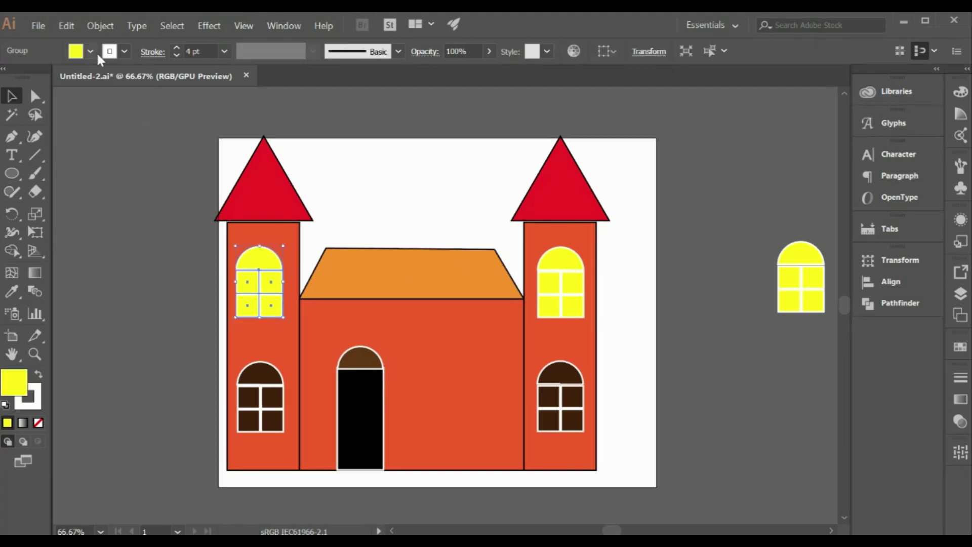
{"action": "left_click", "coordinate": [124, 52]}
{"action": "left_click", "coordinate": [35, 77]}
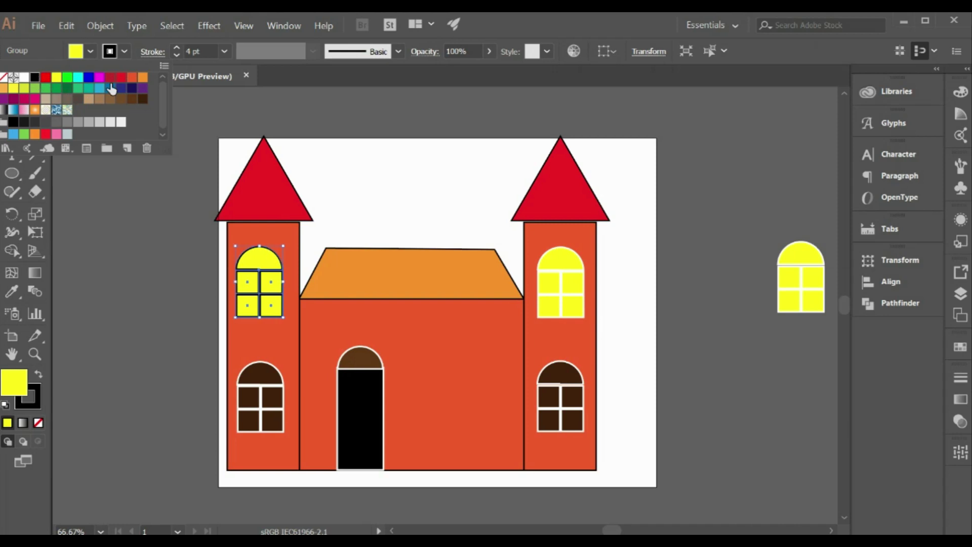
{"action": "left_click", "coordinate": [547, 233]}
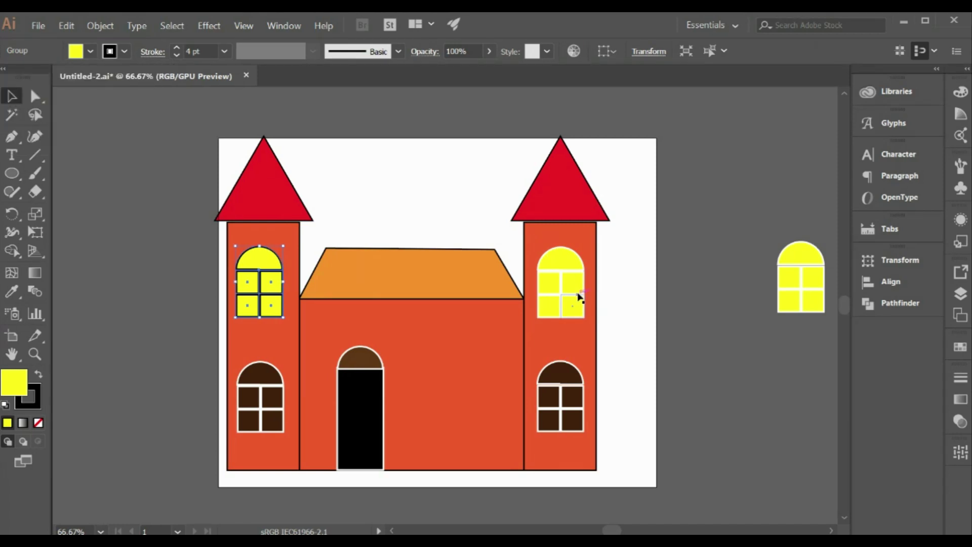
{"action": "left_click", "coordinate": [563, 291]}
{"action": "left_click", "coordinate": [124, 51]}
{"action": "left_click", "coordinate": [34, 81]}
{"action": "left_click", "coordinate": [90, 226]}
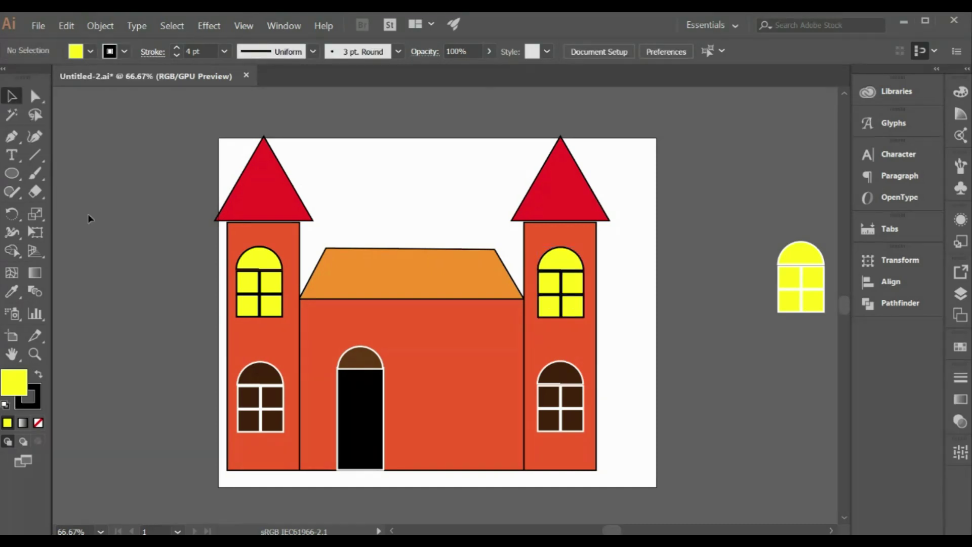
{"action": "mouse_move", "coordinate": [782, 229]}
{"action": "left_mouse_down"}
{"action": "mouse_move", "coordinate": [779, 244]}
{"action": "mouse_move", "coordinate": [720, 268]}
{"action": "left_mouse_up"}
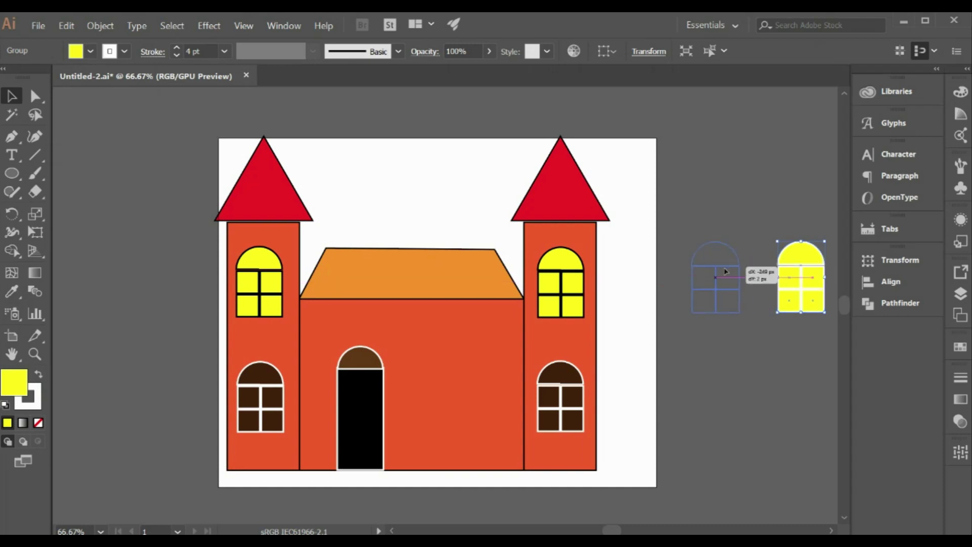
Fill the spare window dark brown, enlarge it, and fit it on the front wall right of the door
{"action": "left_click", "coordinate": [90, 51]}
{"action": "left_click", "coordinate": [78, 100]}
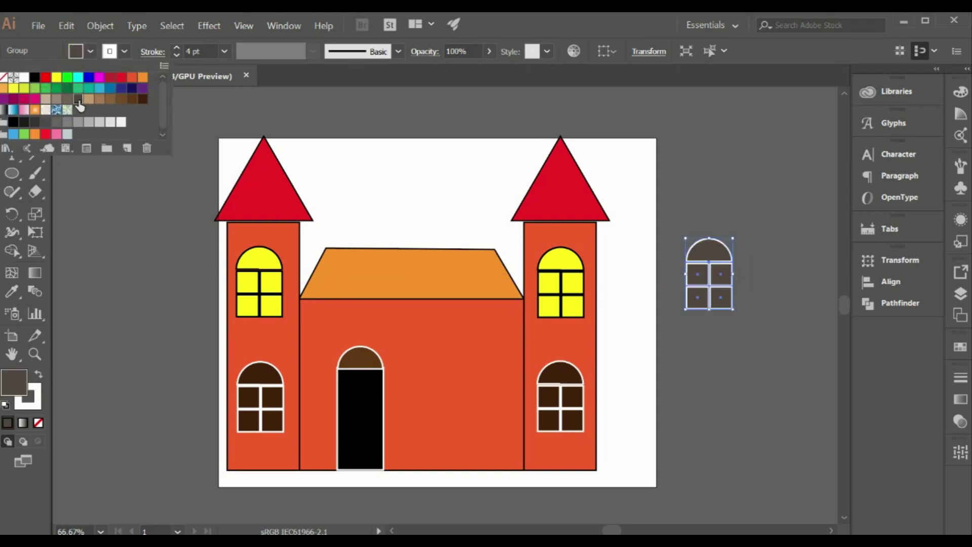
{"action": "left_click", "coordinate": [733, 311]}
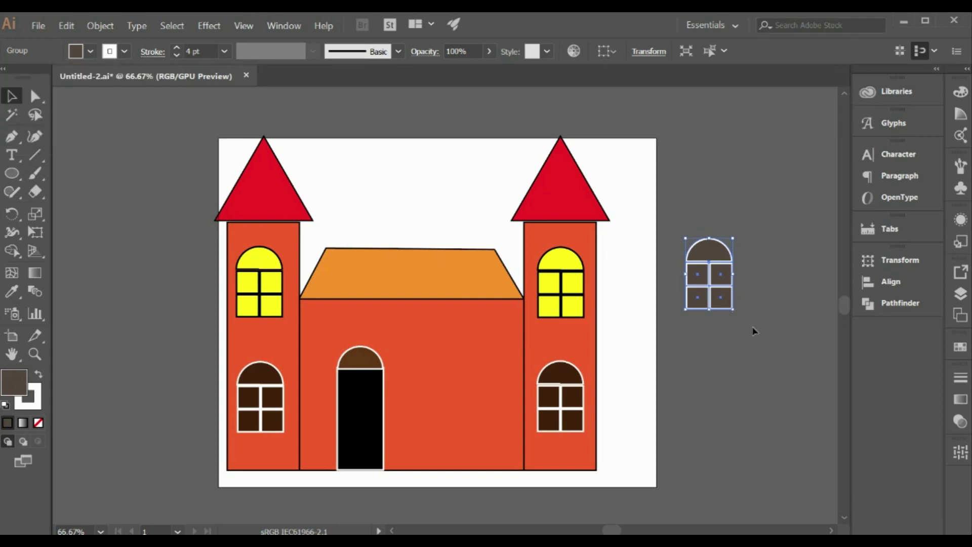
{"action": "left_click_drag", "start_coordinate": [735, 311], "coordinate": [758, 324]}
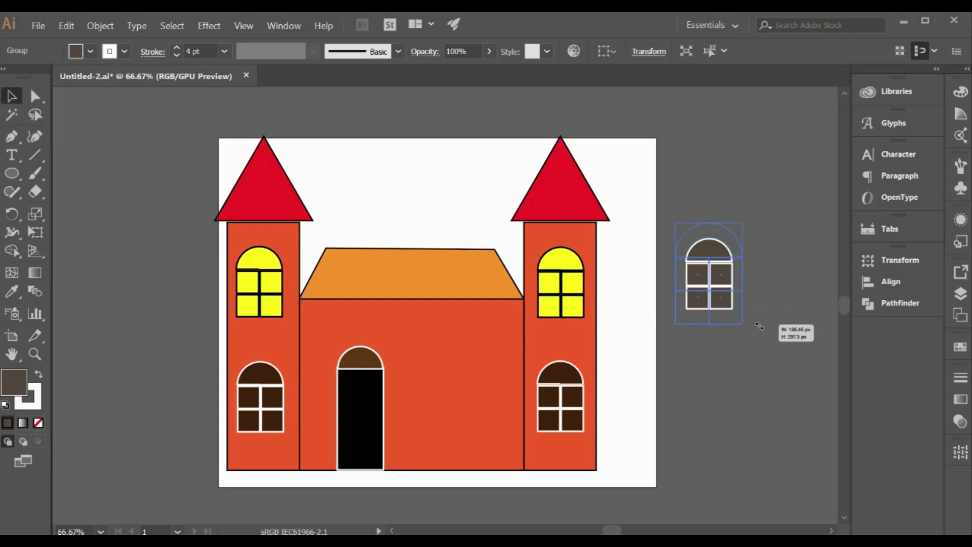
{"action": "key", "text": "ctrl+z"}
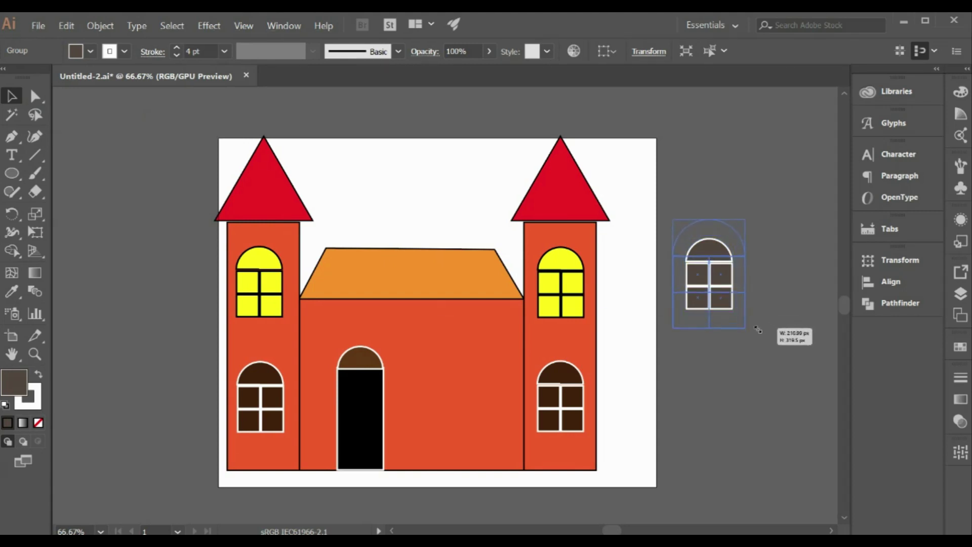
{"action": "left_click_drag", "start_coordinate": [735, 310], "coordinate": [766, 332]}
{"action": "left_click_drag", "start_coordinate": [711, 266], "coordinate": [462, 395]}
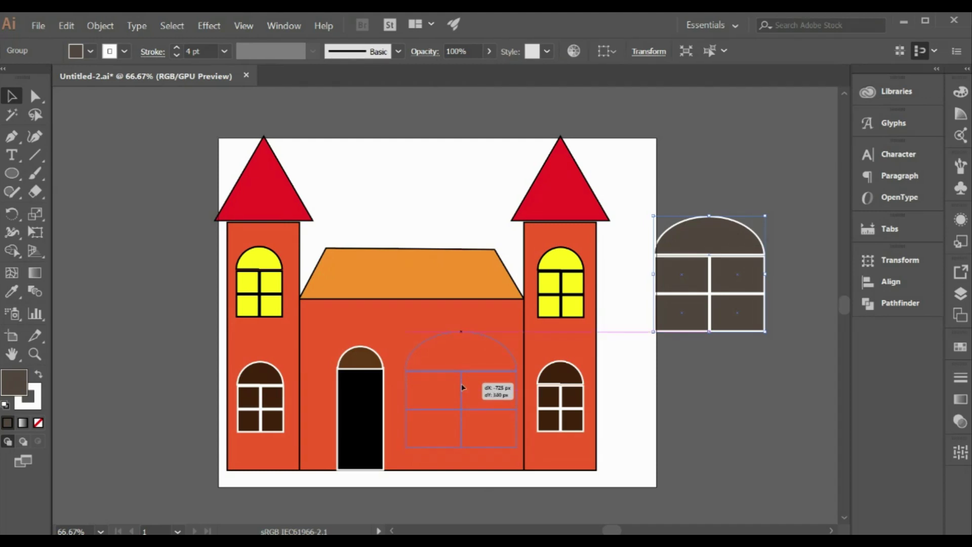
{"action": "left_click_drag", "start_coordinate": [461, 395], "coordinate": [462, 388]}
{"action": "left_click_drag", "start_coordinate": [517, 447], "coordinate": [498, 433]}
{"action": "left_click_drag", "start_coordinate": [442, 393], "coordinate": [461, 407]}
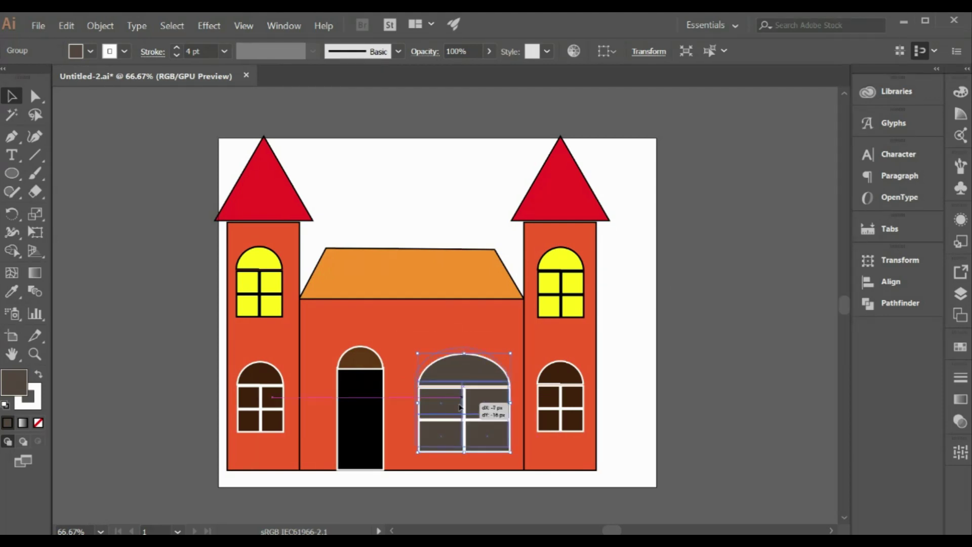
Change the front-wall window's fill to black
{"action": "left_click", "coordinate": [91, 52]}
{"action": "left_click", "coordinate": [37, 123]}
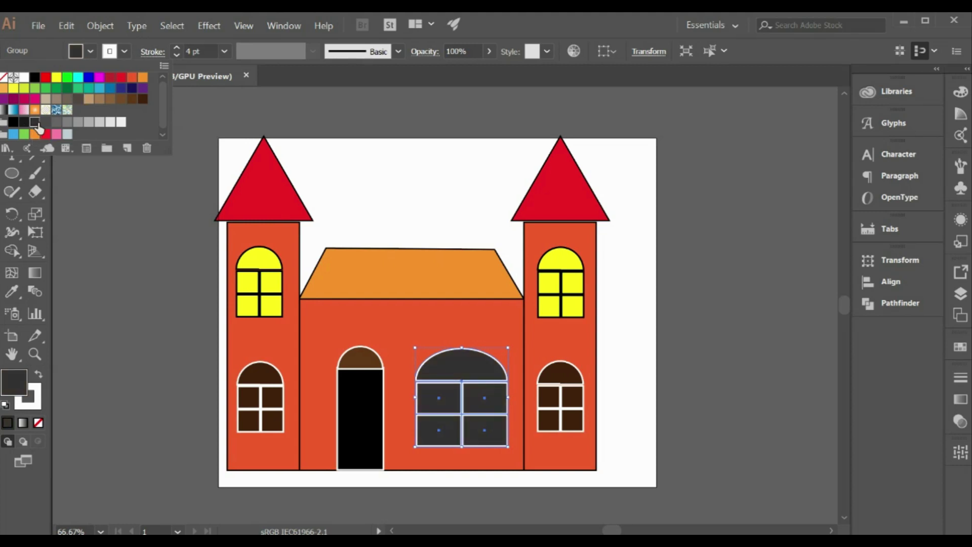
{"action": "left_click", "coordinate": [34, 78]}
{"action": "left_click", "coordinate": [369, 127]}
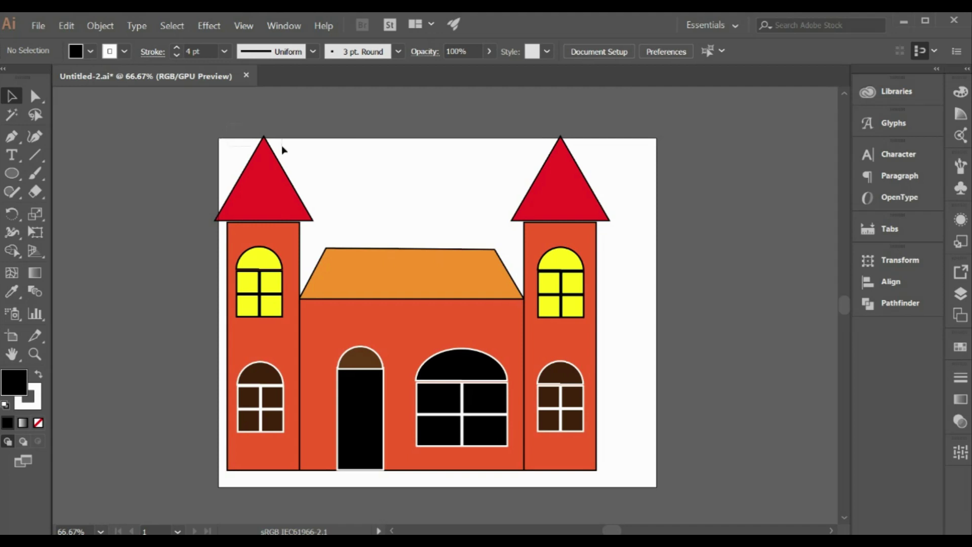
Select all the castle artwork, group it, and scale it down around its centre
{"action": "left_click_drag", "start_coordinate": [283, 150], "coordinate": [547, 385]}
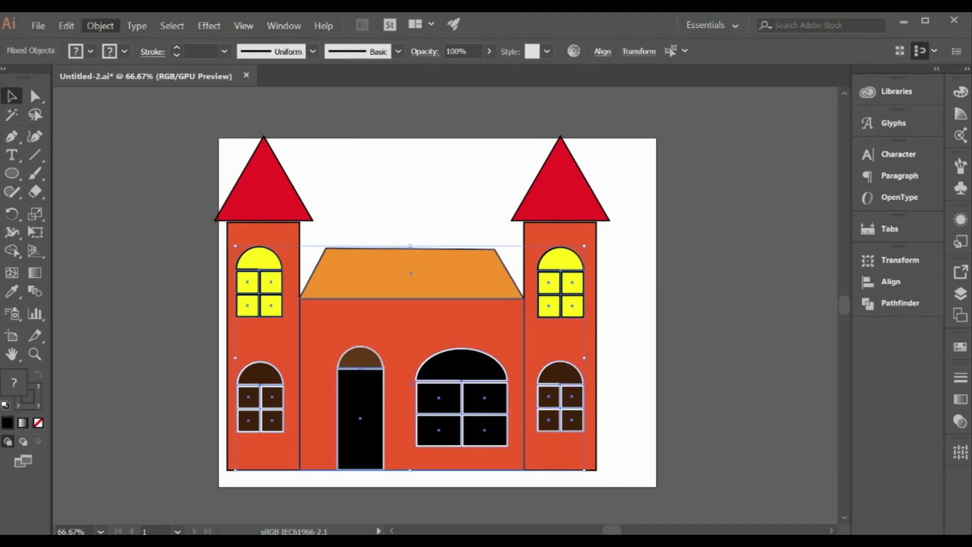
{"action": "left_click", "coordinate": [235, 107]}
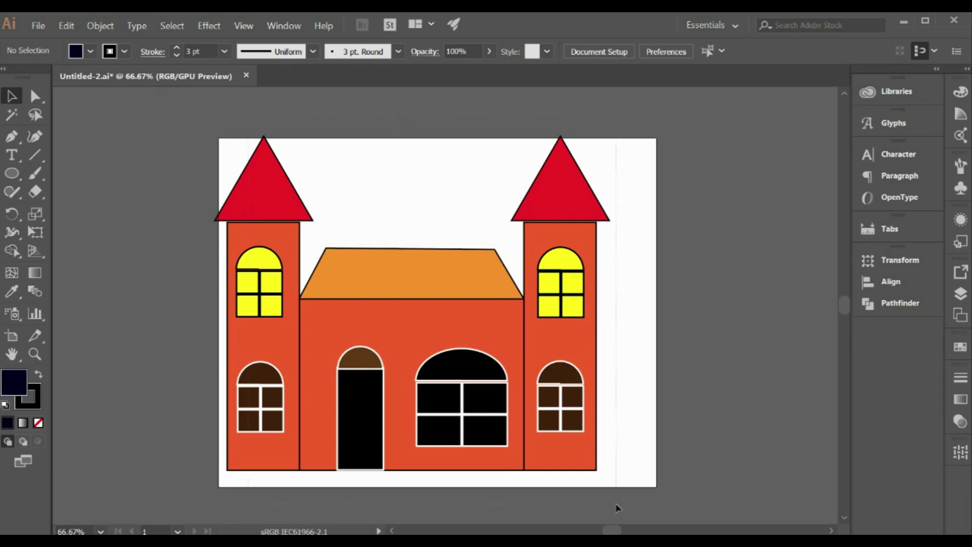
{"action": "key", "text": "ctrl+a"}
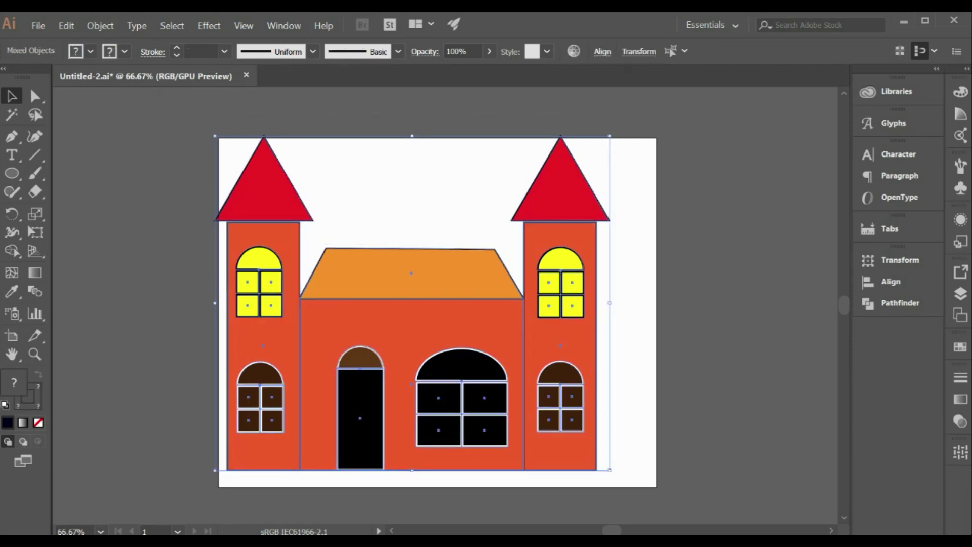
{"action": "key", "text": "ctrl+g"}
{"action": "left_click_drag", "start_coordinate": [610, 472], "coordinate": [480, 395]}
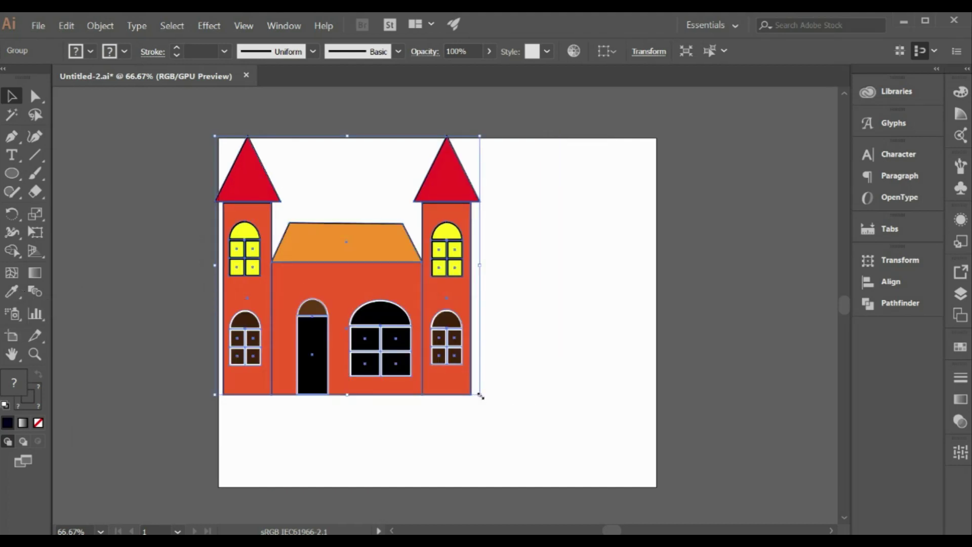
{"action": "key", "text": "ctrl+z"}
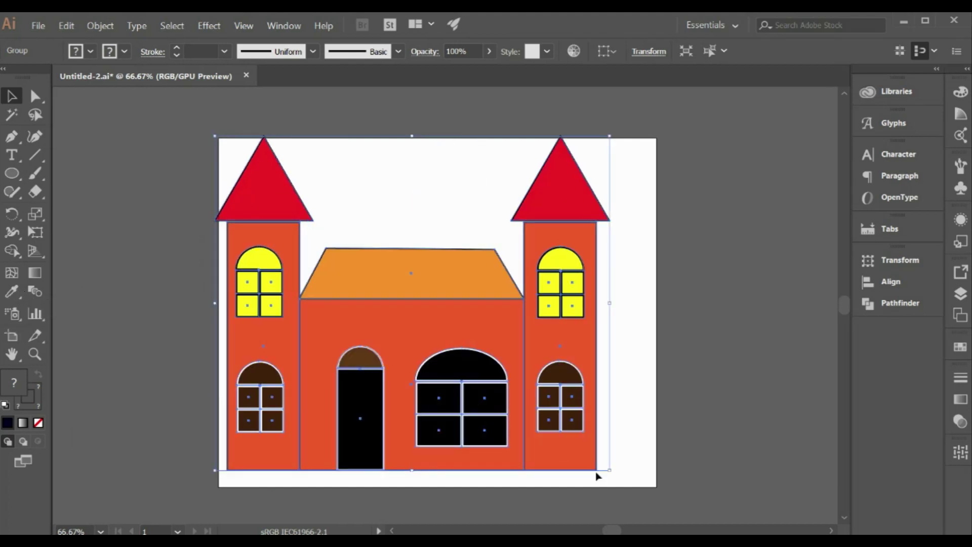
{"action": "left_click_drag", "start_coordinate": [611, 471], "coordinate": [465, 384]}
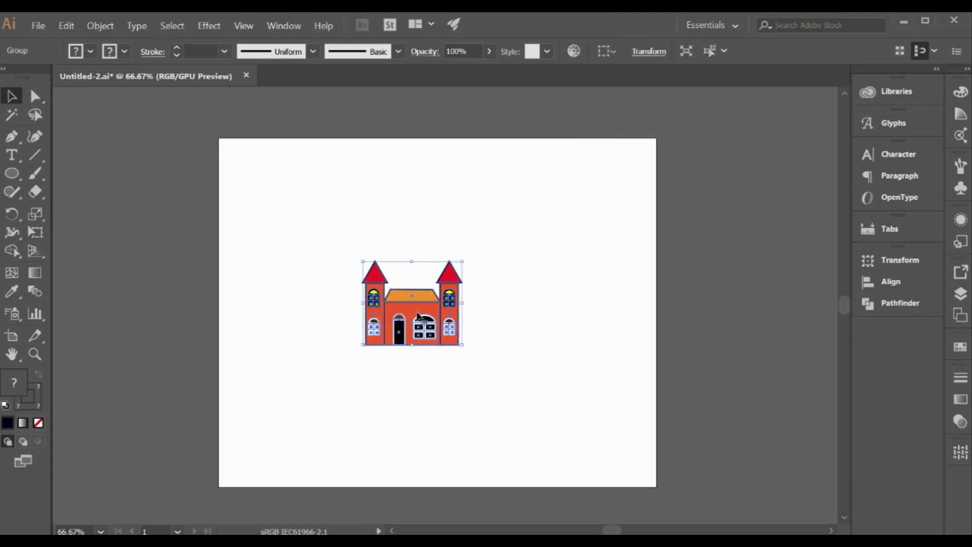
Move the castle group left of centre and adjust its size and position
{"action": "left_click_drag", "start_coordinate": [384, 228], "coordinate": [488, 351]}
{"action": "left_click_drag", "start_coordinate": [412, 306], "coordinate": [323, 308]}
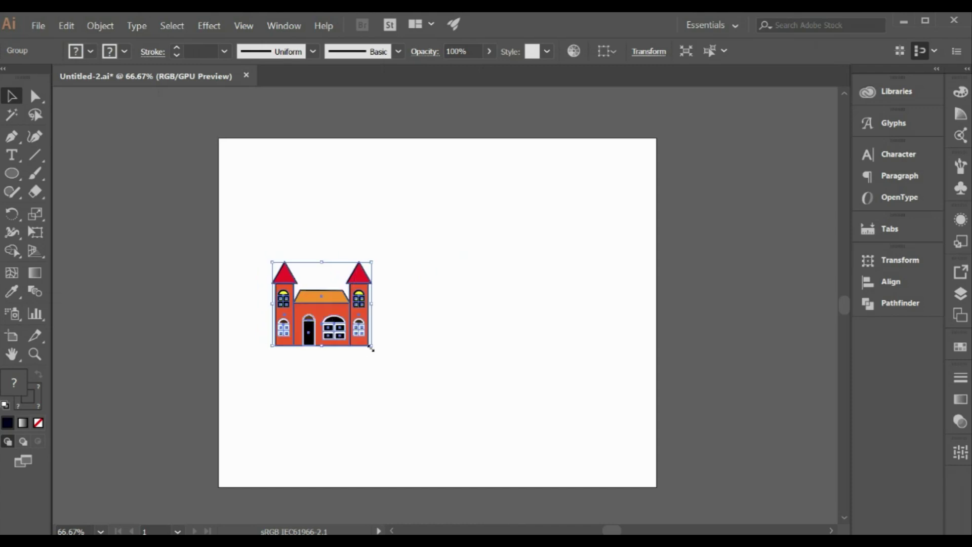
{"action": "left_click_drag", "start_coordinate": [372, 347], "coordinate": [398, 368]}
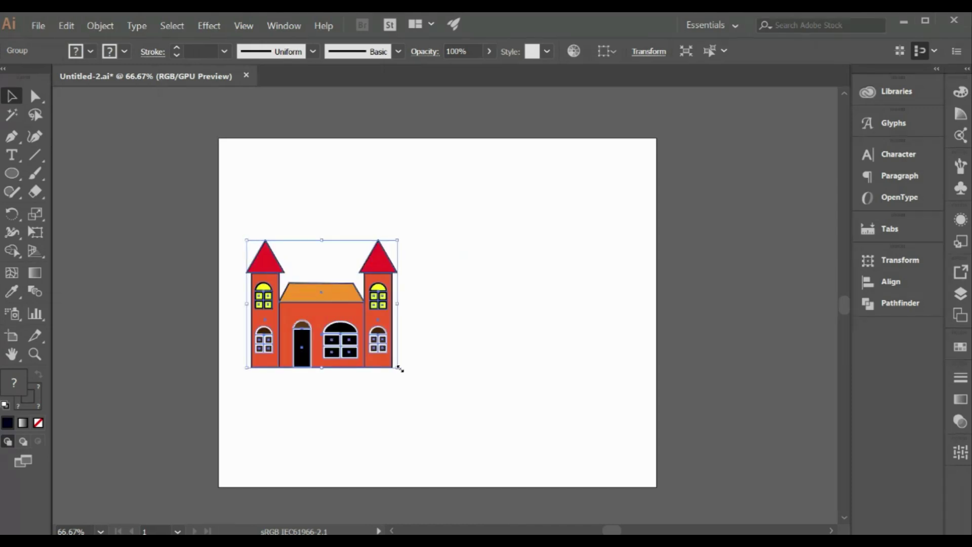
{"action": "left_click", "coordinate": [436, 412]}
{"action": "left_click_drag", "start_coordinate": [297, 222], "coordinate": [432, 389]}
{"action": "mouse_move", "coordinate": [327, 314]}
{"action": "left_mouse_down"}
{"action": "mouse_move", "coordinate": [340, 288]}
{"action": "mouse_move", "coordinate": [349, 324]}
{"action": "left_mouse_up"}
Draw a rectangle across the artboard's top and try light blue and teal fills
{"action": "key", "text": "m"}
{"action": "left_click_drag", "start_coordinate": [219, 138], "coordinate": [503, 333]}
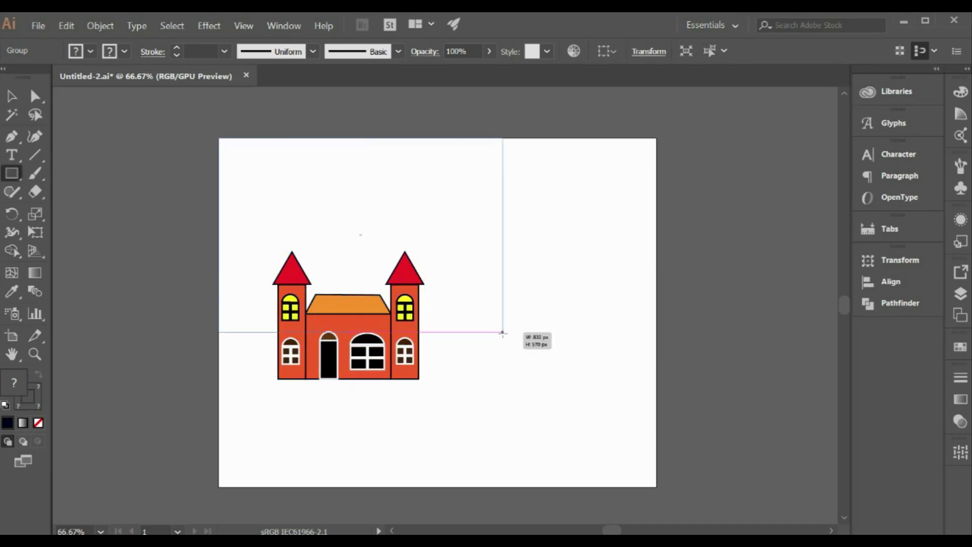
{"action": "left_click_drag", "start_coordinate": [219, 137], "coordinate": [656, 363]}
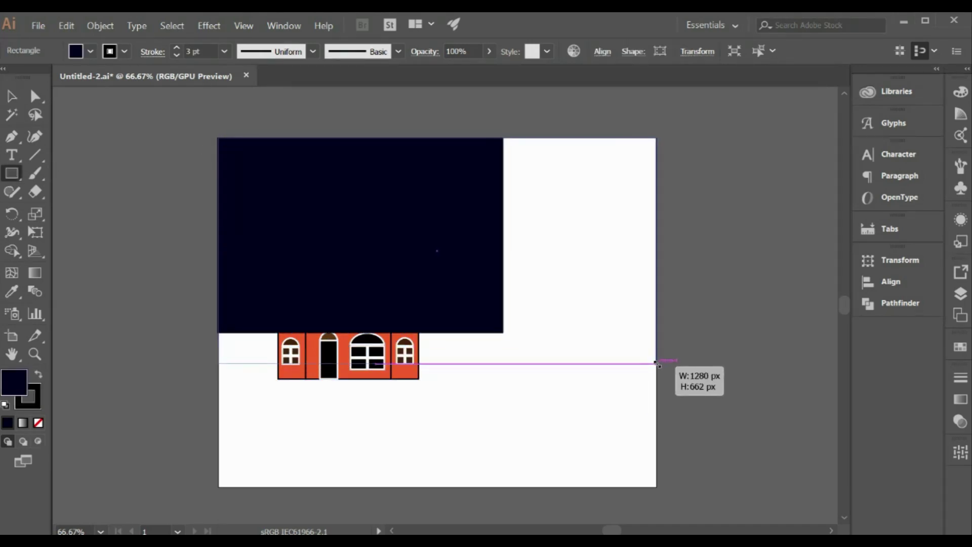
{"action": "left_click_drag", "start_coordinate": [656, 363], "coordinate": [657, 364]}
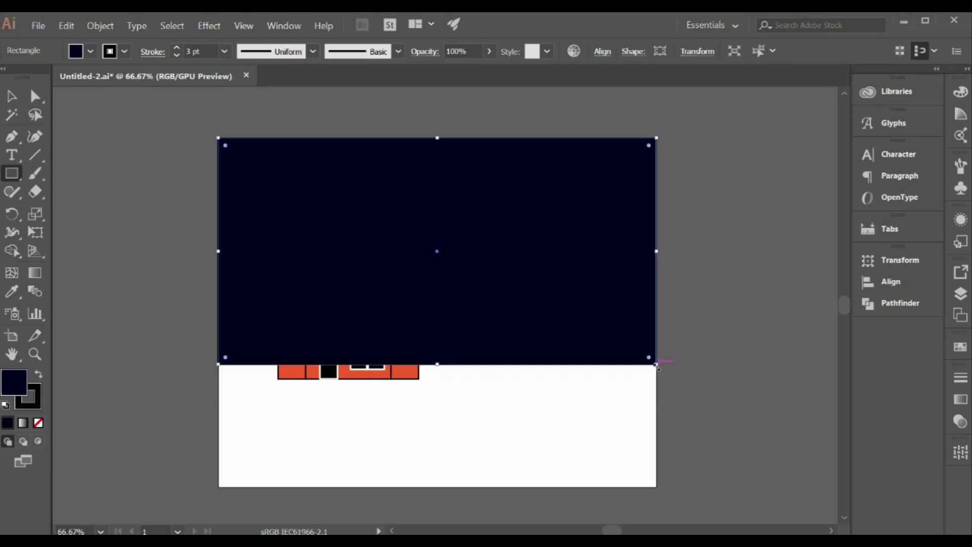
{"action": "left_click", "coordinate": [91, 50]}
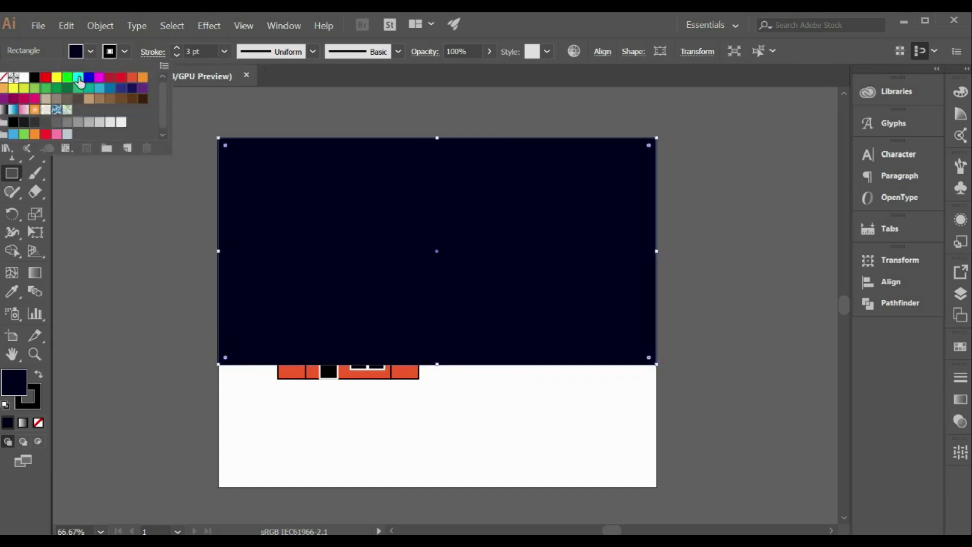
{"action": "left_click", "coordinate": [79, 77]}
{"action": "left_click", "coordinate": [110, 89]}
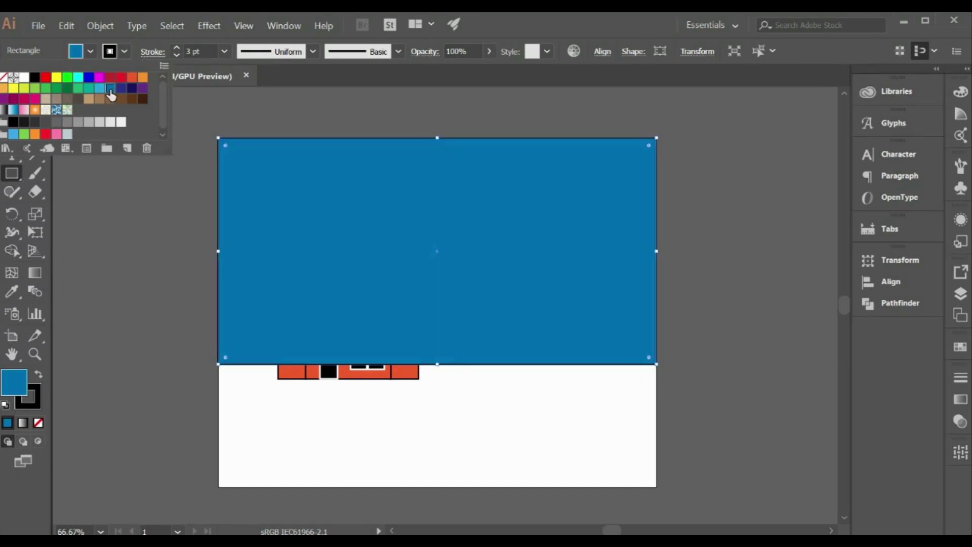
{"action": "left_click", "coordinate": [92, 90]}
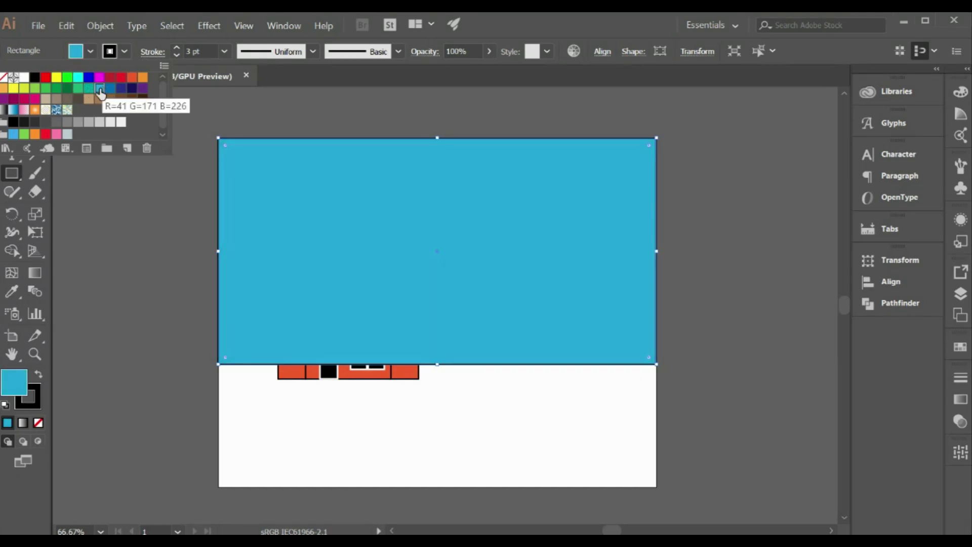
Send the sky rectangle behind the castle and fill it bright cyan
{"action": "key", "text": "v"}
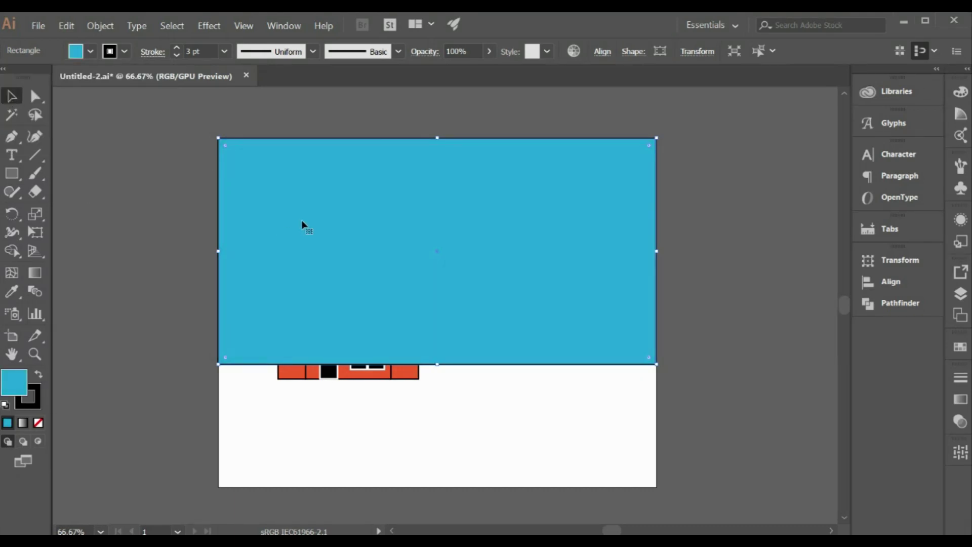
{"action": "right_click", "coordinate": [447, 429]}
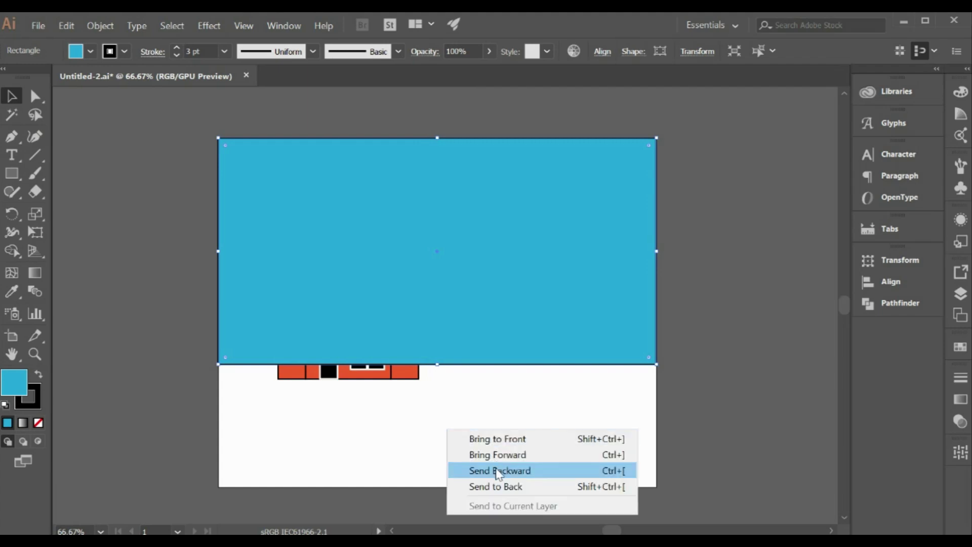
{"action": "left_click", "coordinate": [498, 487]}
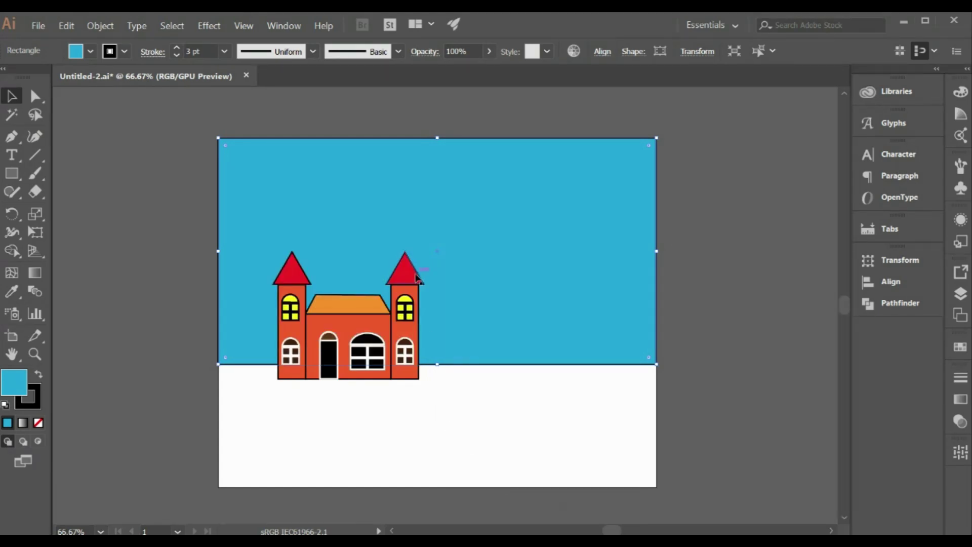
{"action": "left_click", "coordinate": [90, 51]}
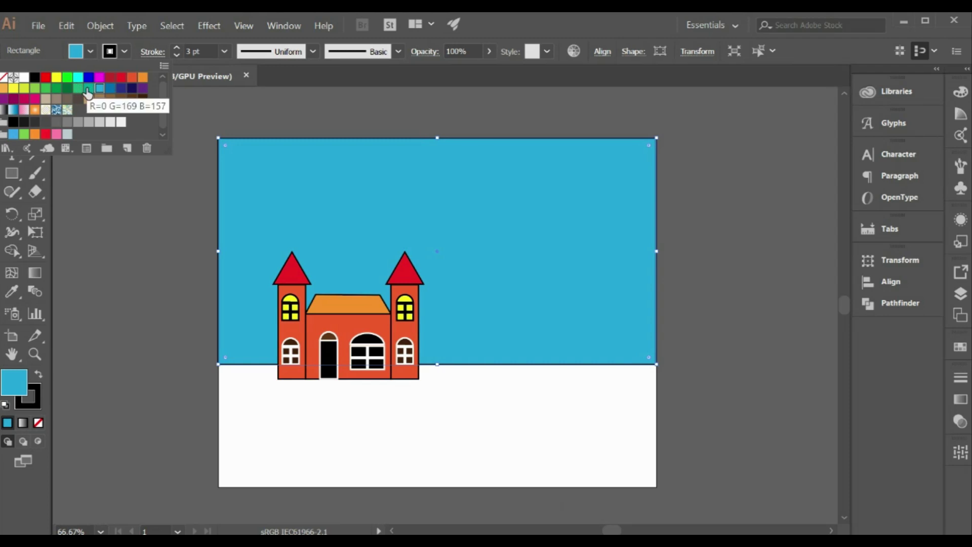
{"action": "left_click", "coordinate": [88, 88]}
{"action": "left_click", "coordinate": [78, 88]}
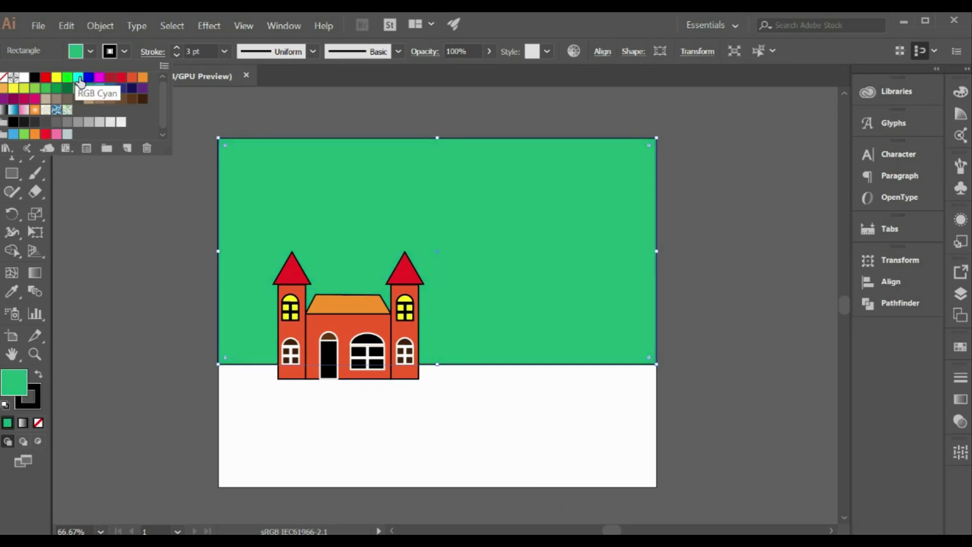
{"action": "left_click", "coordinate": [78, 77]}
{"action": "left_click", "coordinate": [122, 218]}
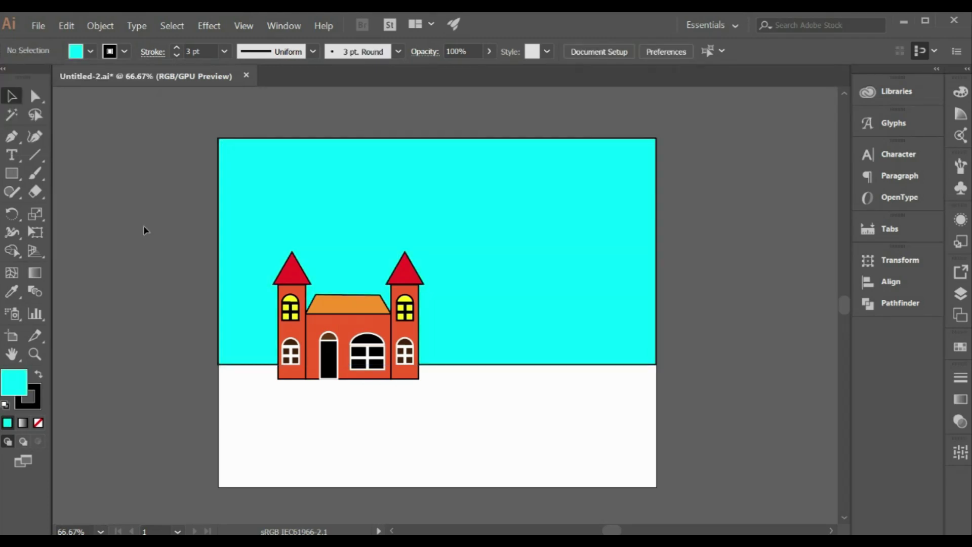
Set the sky rectangle's stroke to None and lock it
{"action": "left_click", "coordinate": [248, 158]}
{"action": "left_click", "coordinate": [124, 51]}
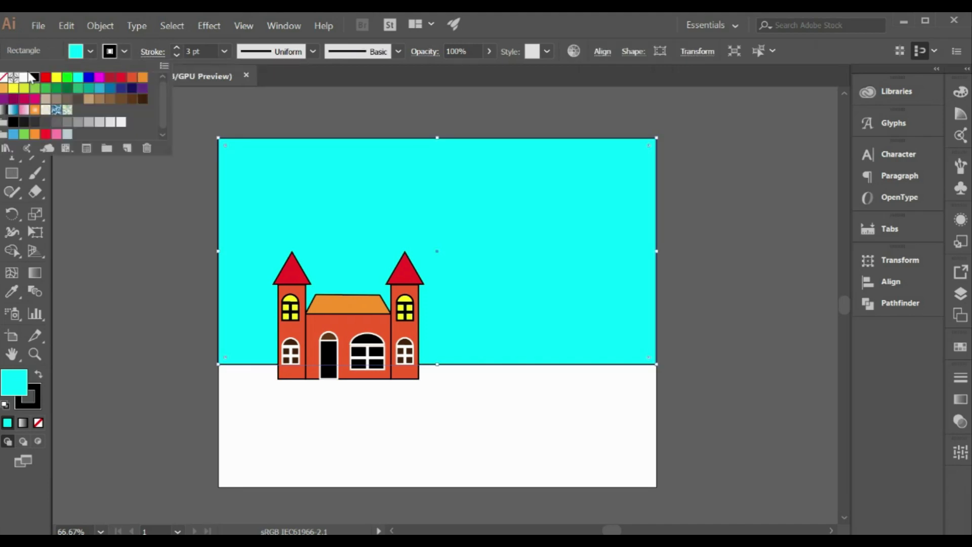
{"action": "left_click", "coordinate": [6, 83]}
{"action": "left_click", "coordinate": [152, 279]}
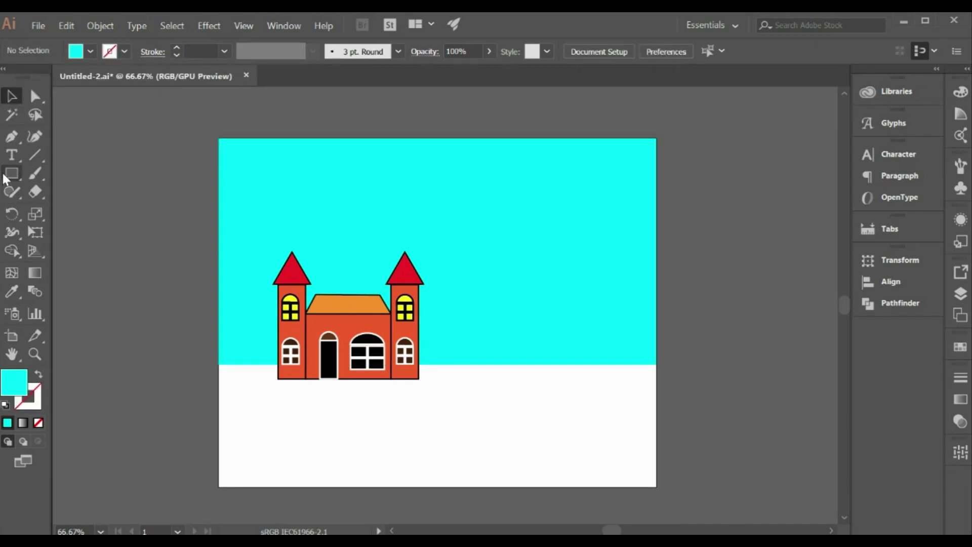
{"action": "left_click", "coordinate": [260, 199]}
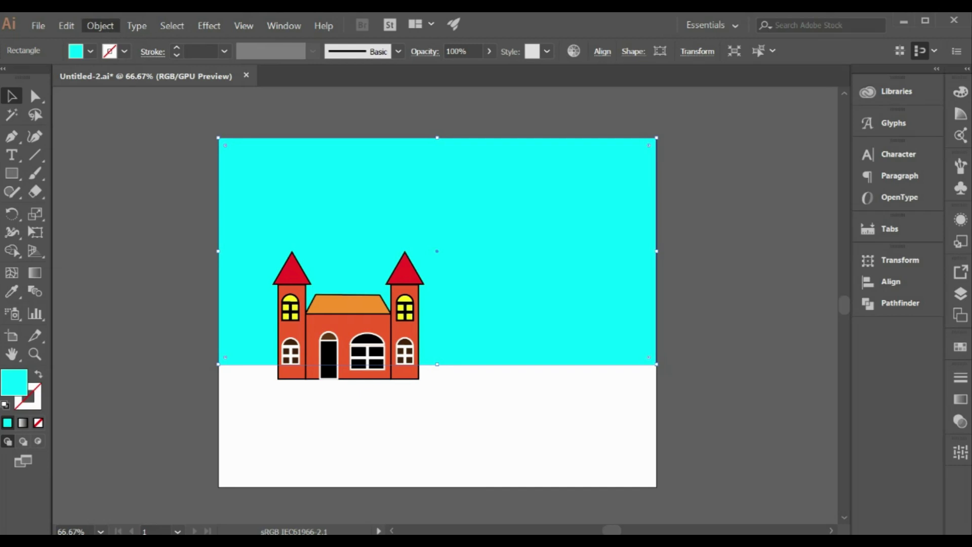
{"action": "left_click", "coordinate": [434, 102]}
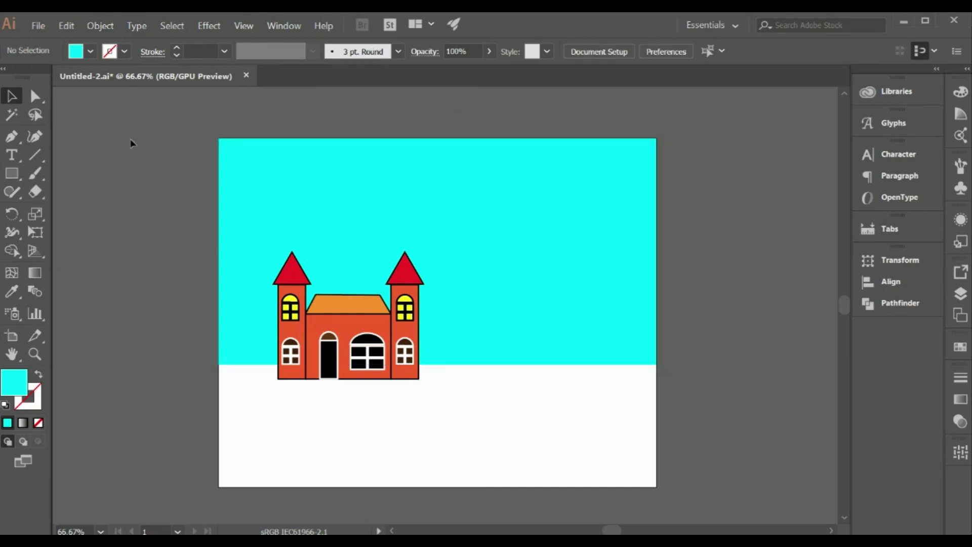
Draw a green-filled rectangle covering the bottom of the page
{"action": "left_click", "coordinate": [11, 173]}
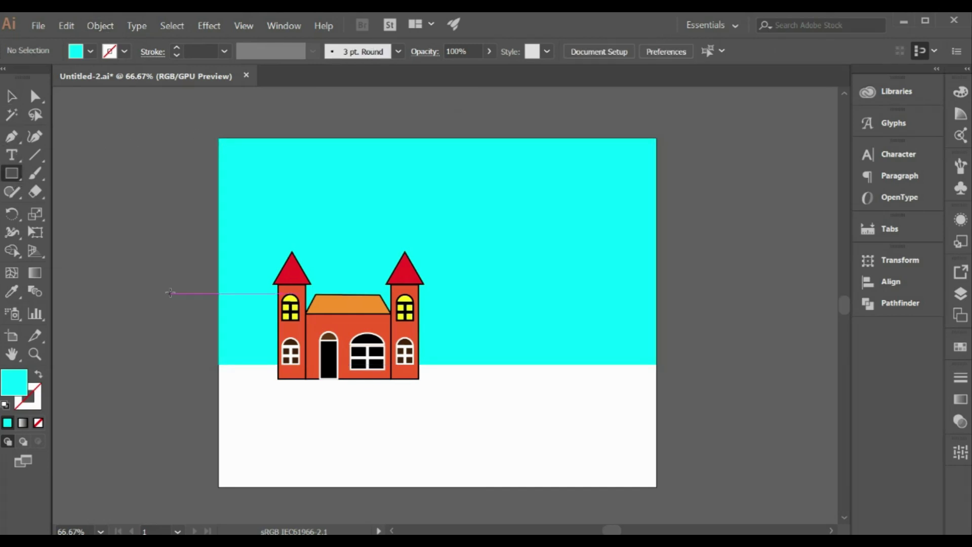
{"action": "left_click_drag", "start_coordinate": [218, 363], "coordinate": [656, 487]}
{"action": "left_click", "coordinate": [90, 51]}
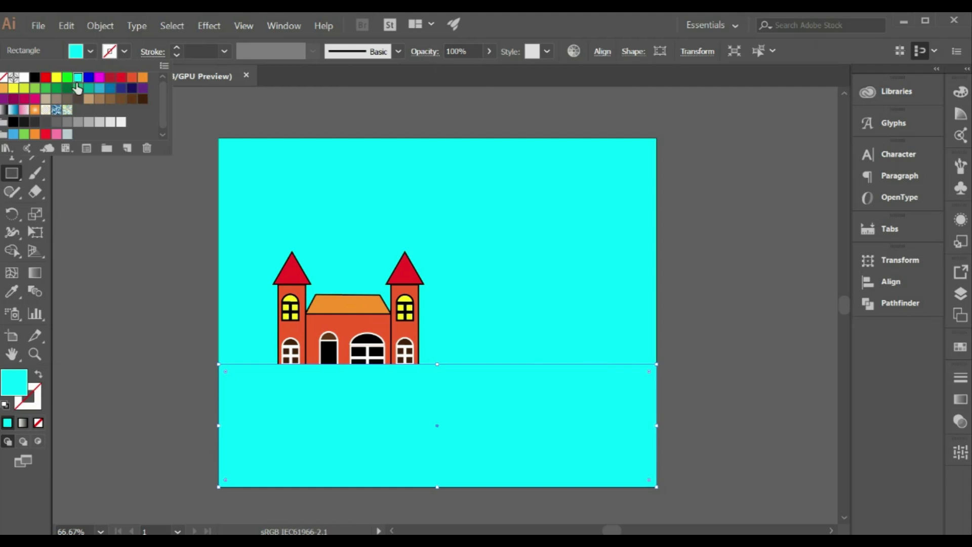
{"action": "left_click", "coordinate": [48, 96]}
Send the green ground rectangle backward so it sits behind the castle
{"action": "key", "text": "v"}
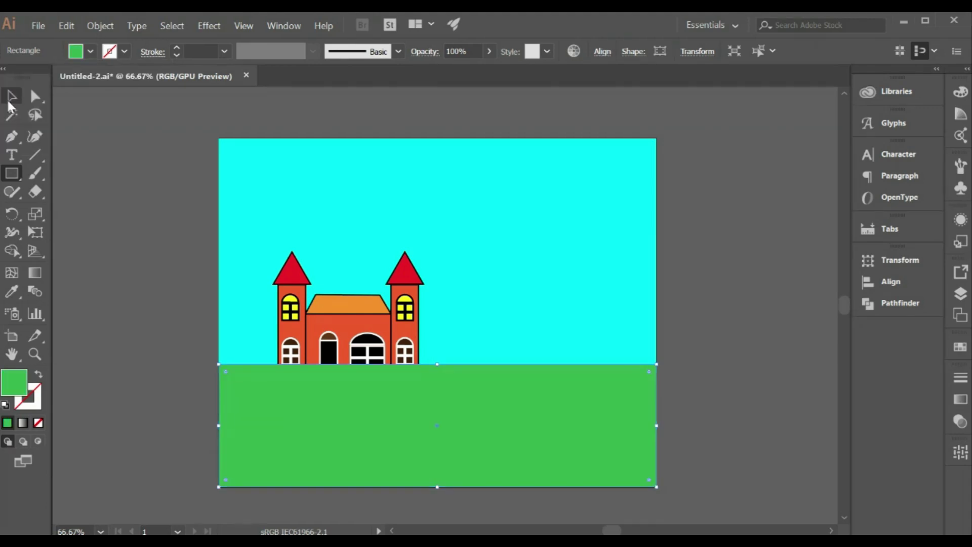
{"action": "right_click", "coordinate": [512, 316]}
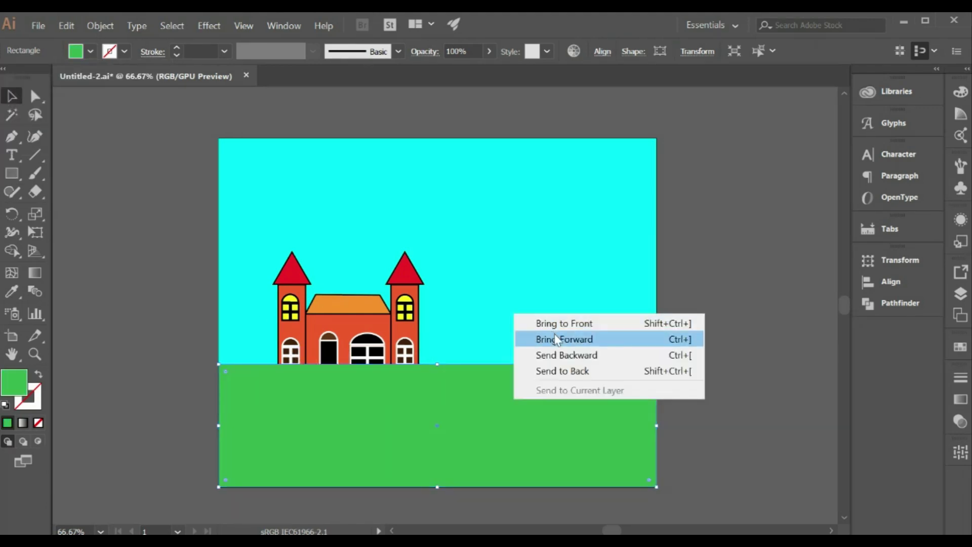
{"action": "left_click", "coordinate": [552, 371]}
{"action": "left_click", "coordinate": [147, 248]}
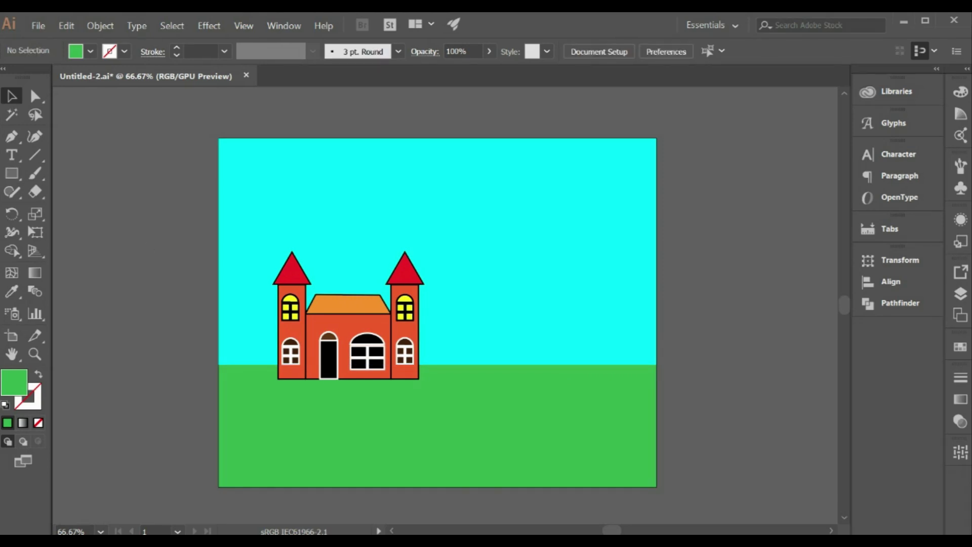
Lock the green ground rectangle in place
{"action": "key", "text": "m"}
{"action": "scroll", "coordinate": [143, 241], "scroll_direction": "down", "scroll_amount": 3}
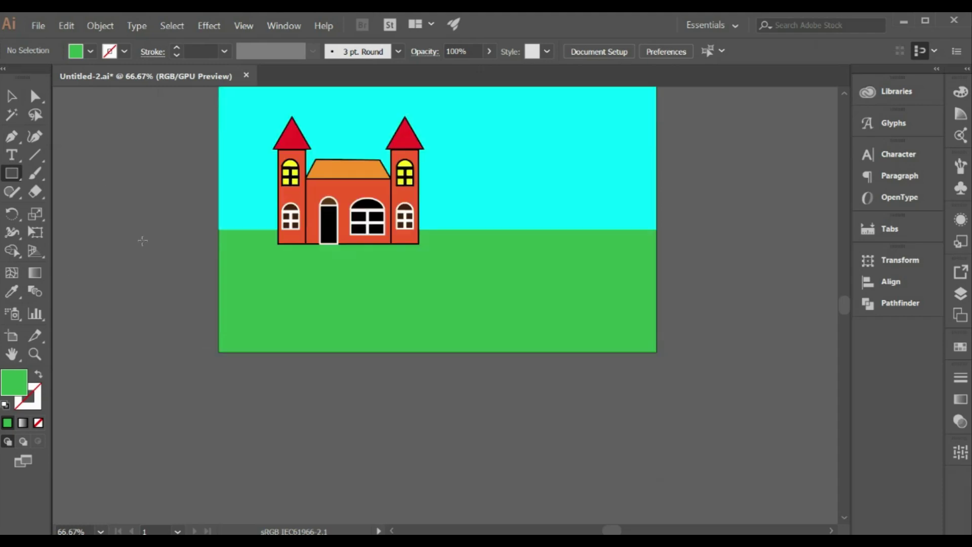
{"action": "scroll", "coordinate": [143, 241], "scroll_direction": "down", "scroll_amount": 5}
{"action": "scroll", "coordinate": [142, 241], "scroll_direction": "down", "scroll_amount": 2}
{"action": "scroll", "coordinate": [756, 280], "scroll_direction": "up", "scroll_amount": 7}
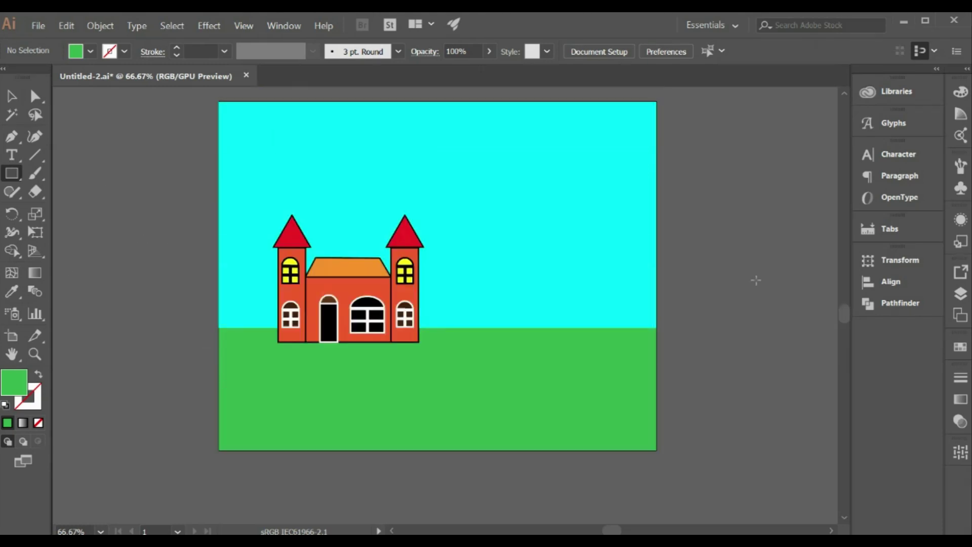
{"action": "scroll", "coordinate": [756, 280], "scroll_direction": "up", "scroll_amount": 3}
{"action": "scroll", "coordinate": [755, 278], "scroll_direction": "down", "scroll_amount": 3}
{"action": "scroll", "coordinate": [756, 278], "scroll_direction": "up", "scroll_amount": 2}
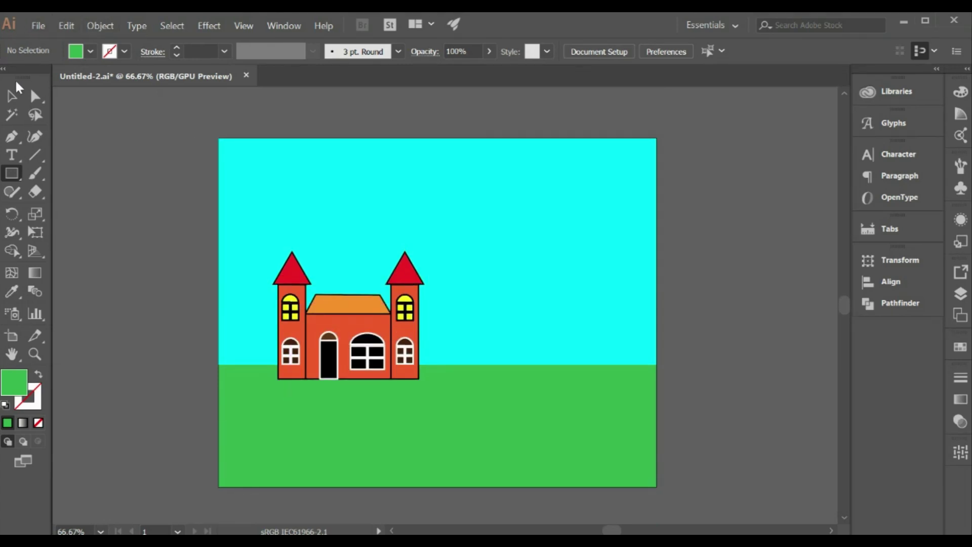
{"action": "key", "text": "v"}
{"action": "left_click", "coordinate": [330, 399]}
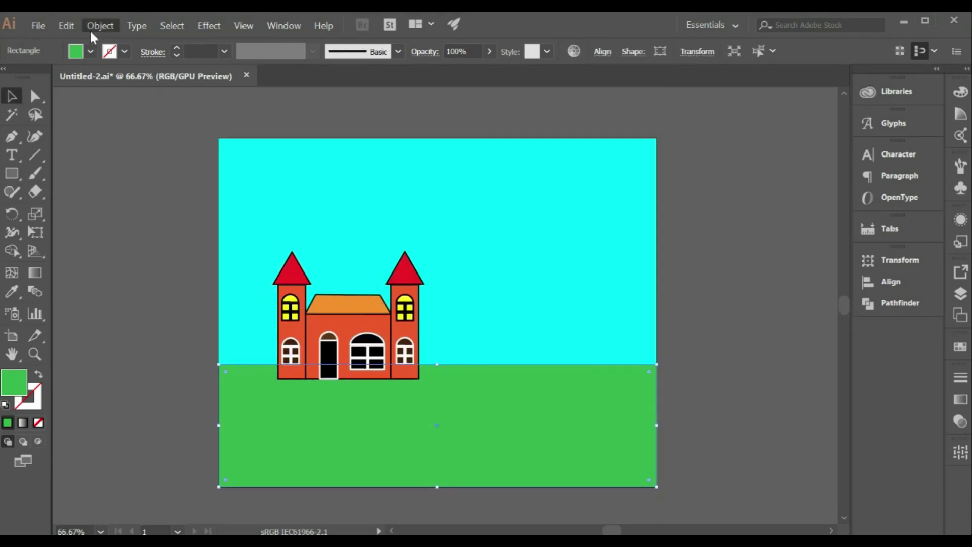
{"action": "left_click", "coordinate": [357, 100]}
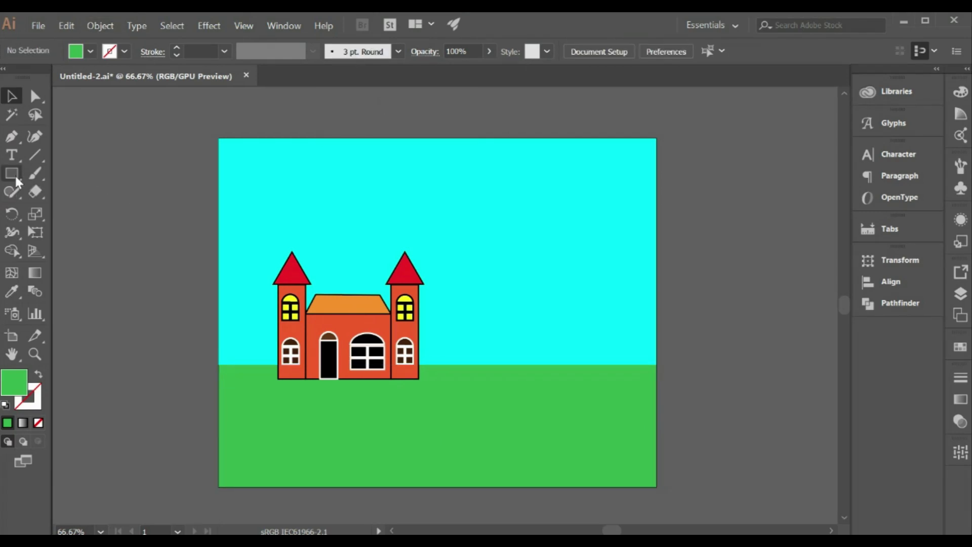
Draw a tall, narrow white rectangle to the left of the page
{"action": "key", "text": "m"}
{"action": "left_click_drag", "start_coordinate": [129, 319], "coordinate": [148, 399]}
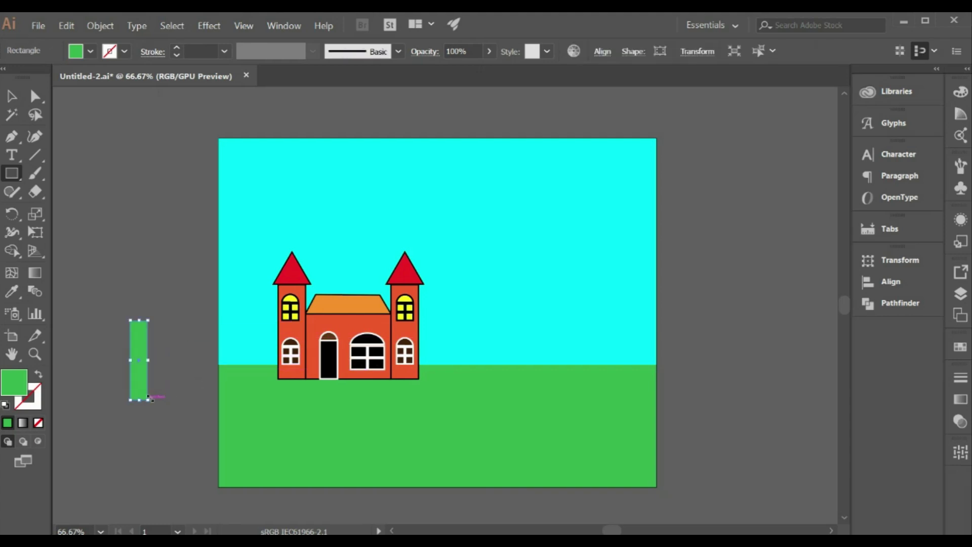
{"action": "left_click", "coordinate": [90, 51]}
{"action": "left_click", "coordinate": [25, 78]}
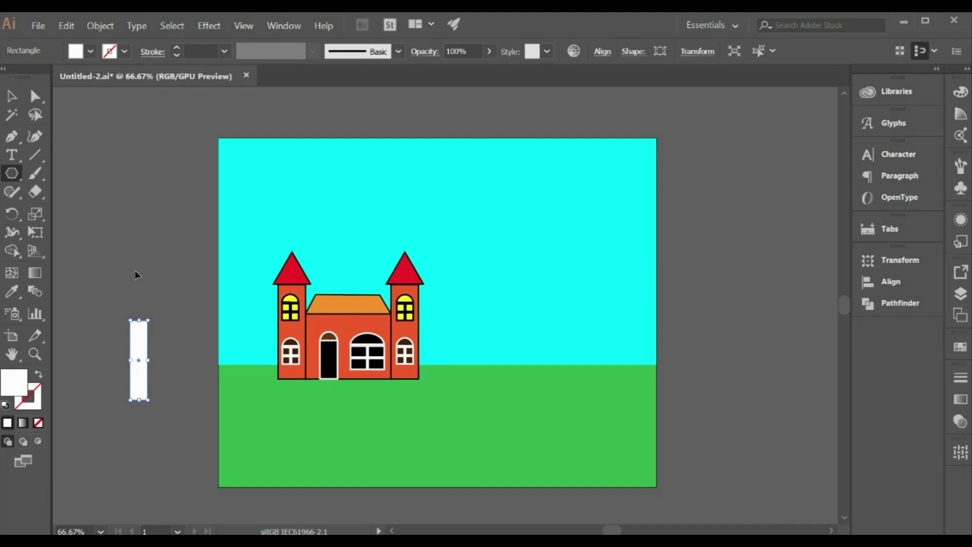
{"action": "key", "text": "ctrl+plus"}
{"action": "key", "text": "ctrl+plus"}
{"action": "key", "text": "ctrl+plus"}
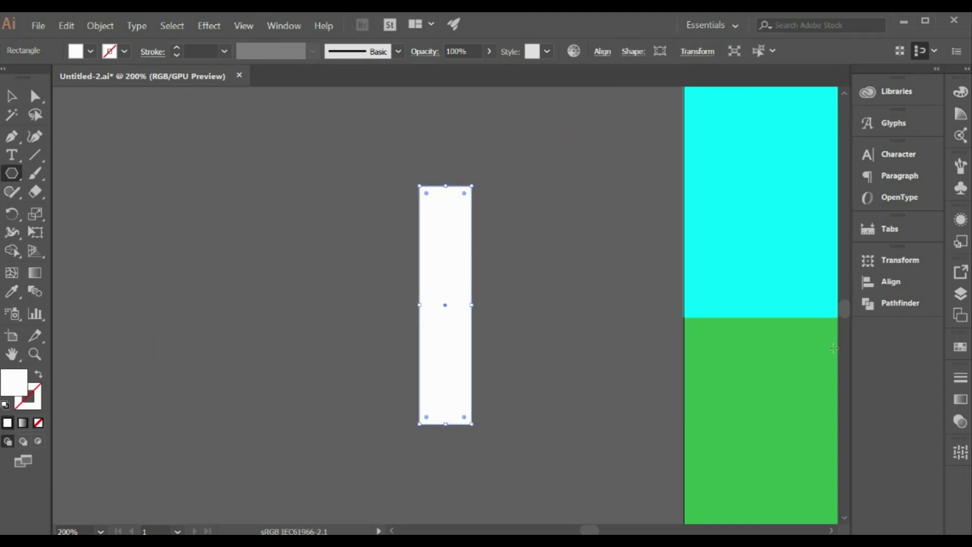
{"action": "left_click_drag", "start_coordinate": [847, 306], "coordinate": [848, 305]}
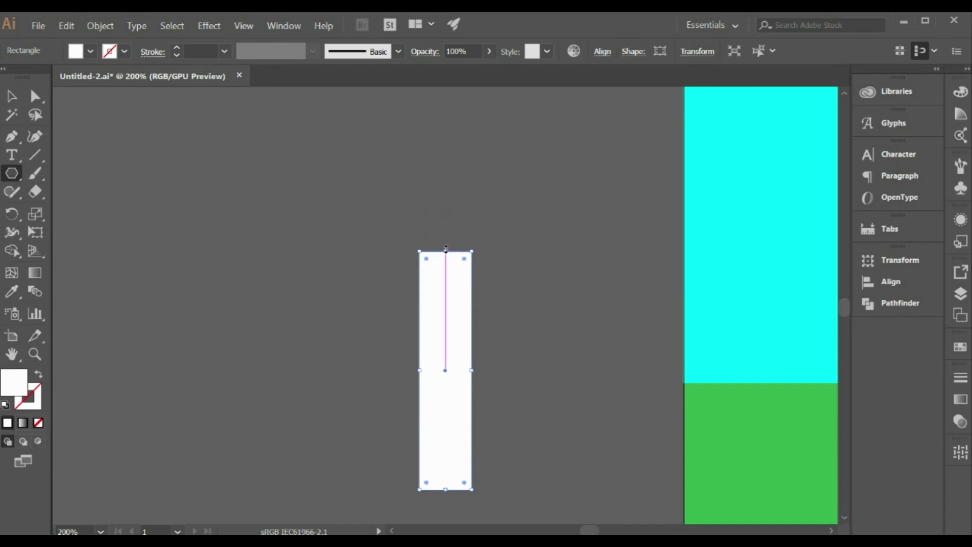
Add a triangle atop the rectangle, narrowed to its width and centred
{"action": "left_click_drag", "start_coordinate": [446, 251], "coordinate": [486, 295]}
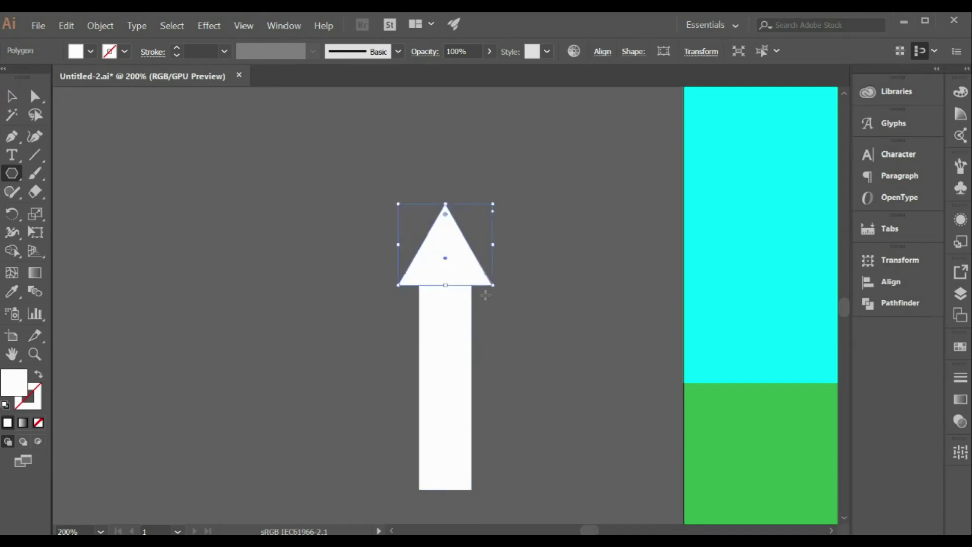
{"action": "left_click", "coordinate": [10, 96]}
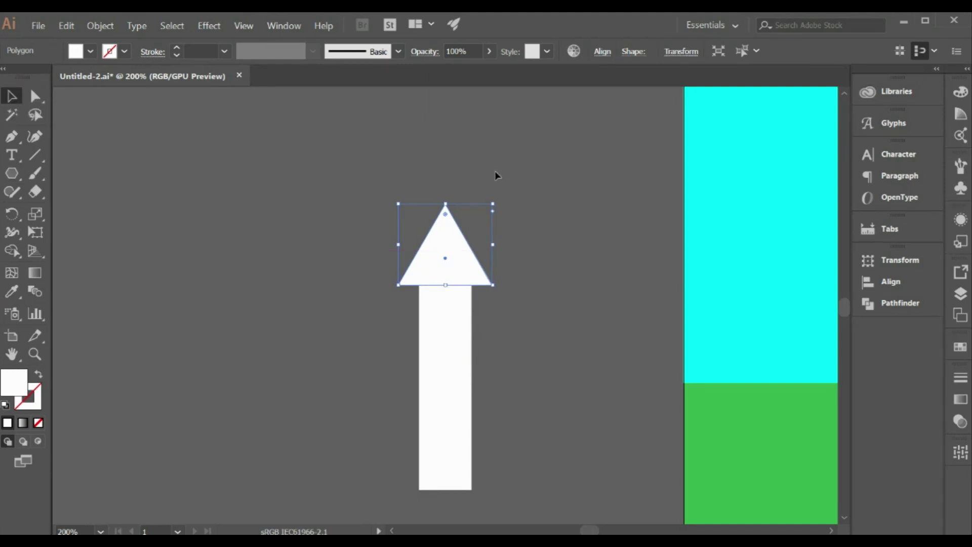
{"action": "key", "text": "Up"}
{"action": "key", "text": "Up"}
{"action": "key", "text": "Up"}
{"action": "key", "text": "Up"}
{"action": "key", "text": "Up"}
{"action": "key", "text": "Up"}
{"action": "key", "text": "Up"}
{"action": "key", "text": "Up"}
{"action": "key", "text": "Up"}
{"action": "key", "text": "Up"}
{"action": "key", "text": "Up"}
{"action": "key", "text": "Up"}
{"action": "key", "text": "Up"}
{"action": "key", "text": "Up"}
{"action": "key", "text": "Up"}
{"action": "key", "text": "Up"}
{"action": "key", "text": "Up"}
{"action": "key", "text": "Up"}
{"action": "key", "text": "Up"}
{"action": "key", "text": "Up"}
{"action": "key", "text": "Up"}
{"action": "key", "text": "Up"}
{"action": "key", "text": "Up"}
{"action": "key", "text": "Up"}
{"action": "key", "text": "Up"}
{"action": "key", "text": "Up"}
{"action": "key", "text": "Down"}
{"action": "left_click_drag", "start_coordinate": [493, 210], "coordinate": [473, 211]}
{"action": "left_click_drag", "start_coordinate": [399, 211], "coordinate": [420, 209]}
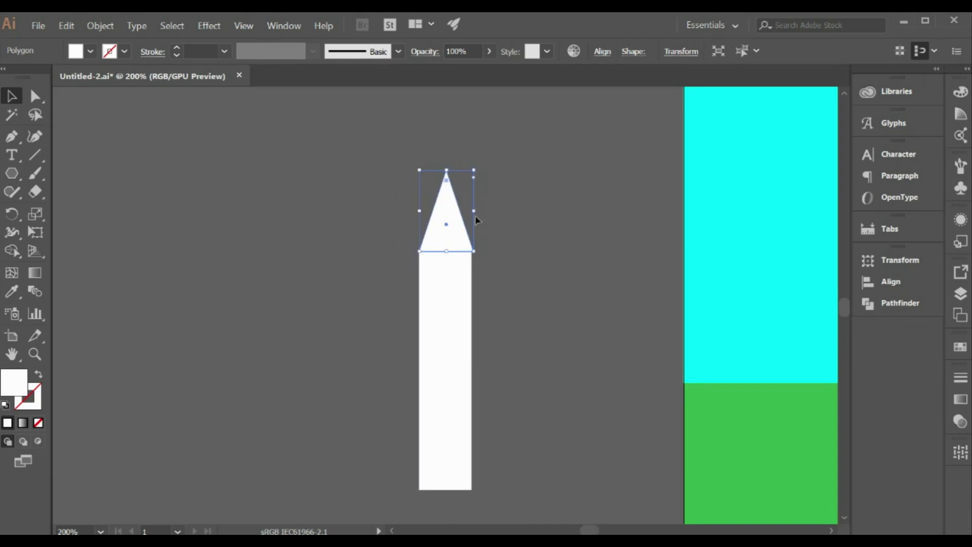
{"action": "left_click", "coordinate": [481, 236]}
{"action": "left_click_drag", "start_coordinate": [457, 235], "coordinate": [471, 212]}
Group the triangle and rectangle into a single picket with Ctrl+G
{"action": "left_click", "coordinate": [302, 226]}
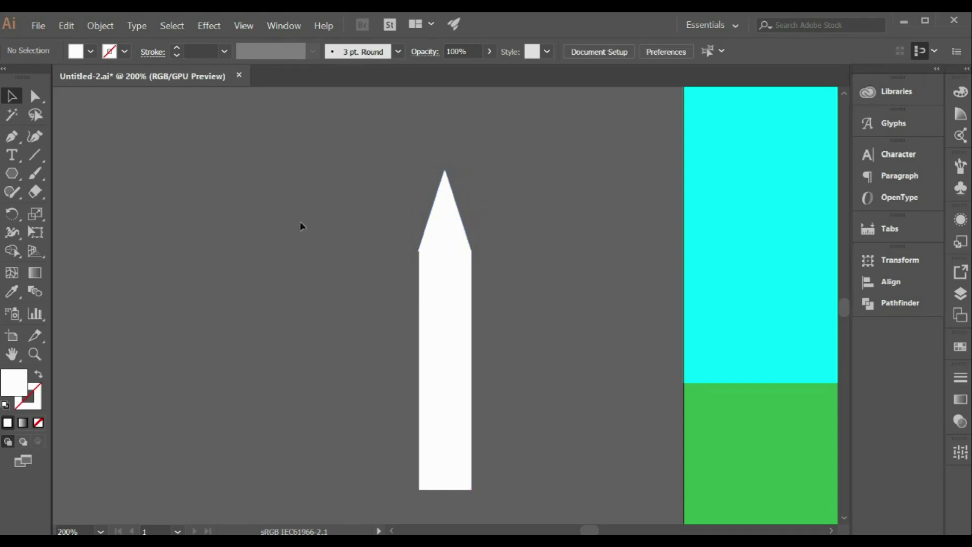
{"action": "left_click", "coordinate": [442, 238]}
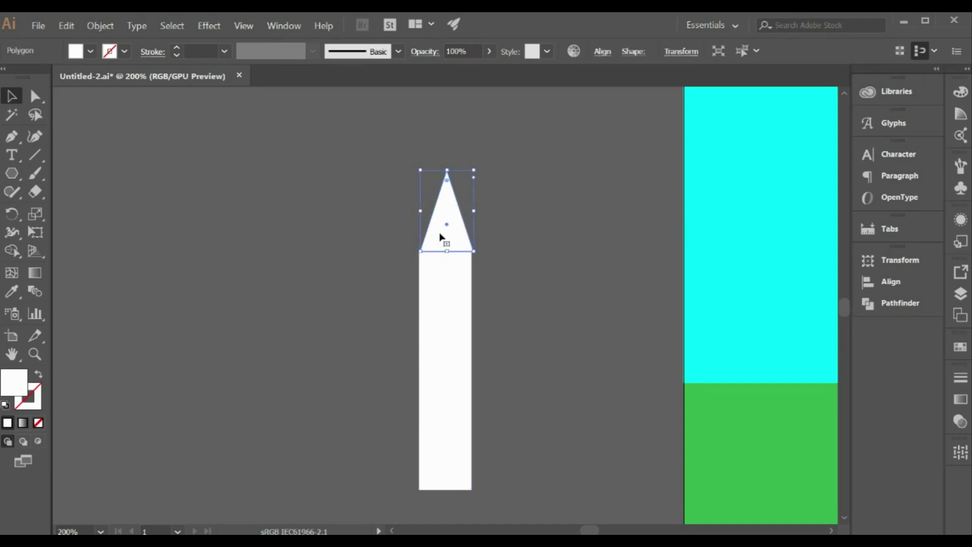
{"action": "left_click", "coordinate": [387, 232]}
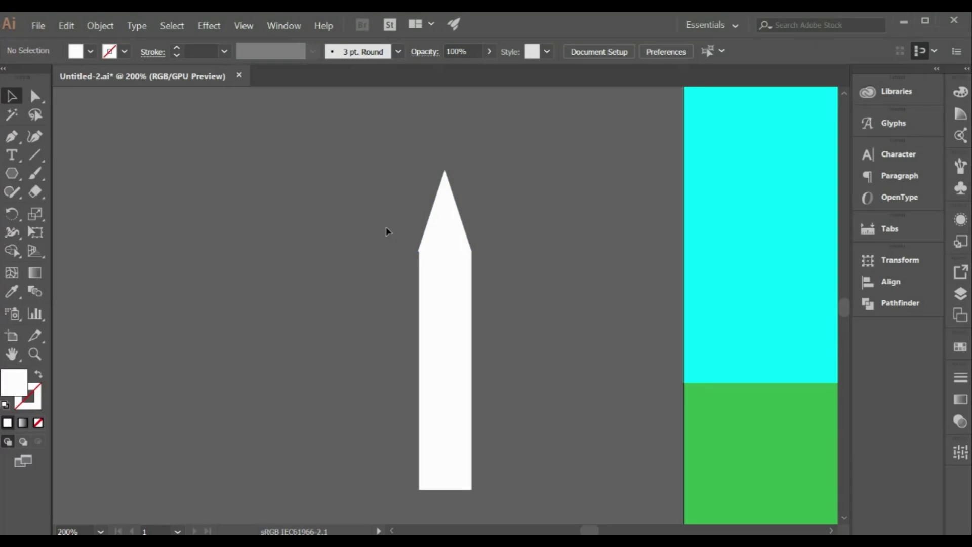
{"action": "left_click_drag", "start_coordinate": [415, 136], "coordinate": [444, 265]}
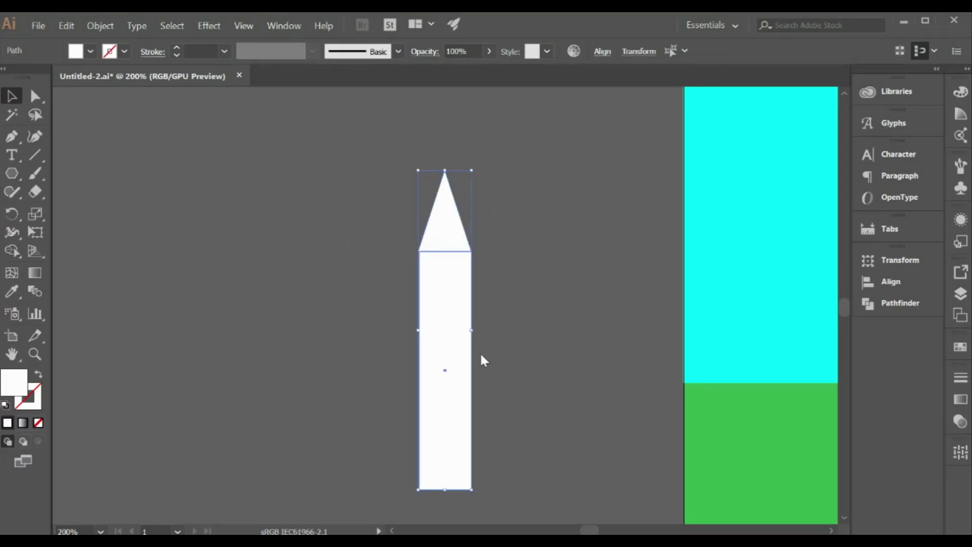
{"action": "key", "text": "ctrl+g"}
Make the white picket shorter
{"action": "key", "text": "ctrl+minus"}
{"action": "key", "text": "ctrl+minus"}
{"action": "key", "text": "ctrl+minus"}
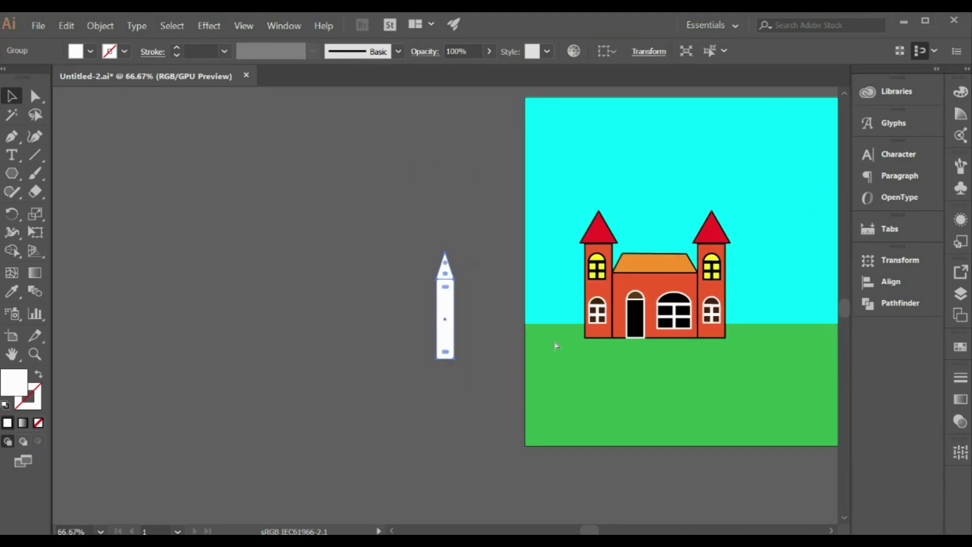
{"action": "key", "text": "ctrl+minus"}
{"action": "key", "text": "ctrl+minus"}
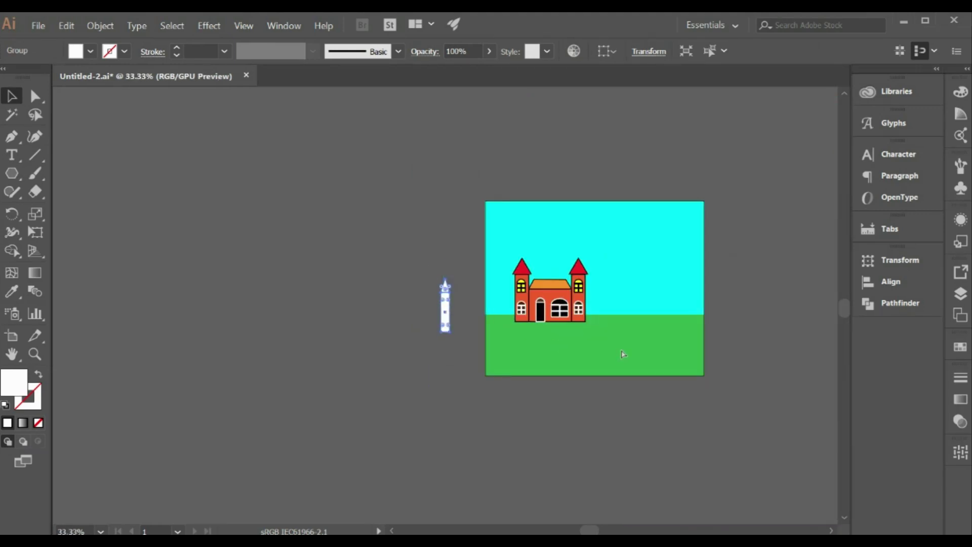
{"action": "key", "text": "ctrl+plus"}
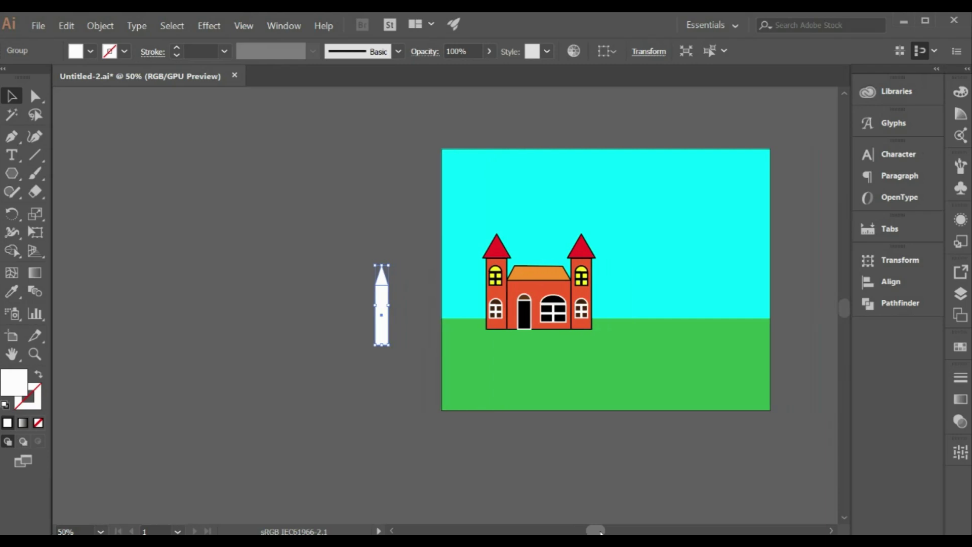
{"action": "scroll", "coordinate": [149, 266], "scroll_direction": "right", "scroll_amount": 5}
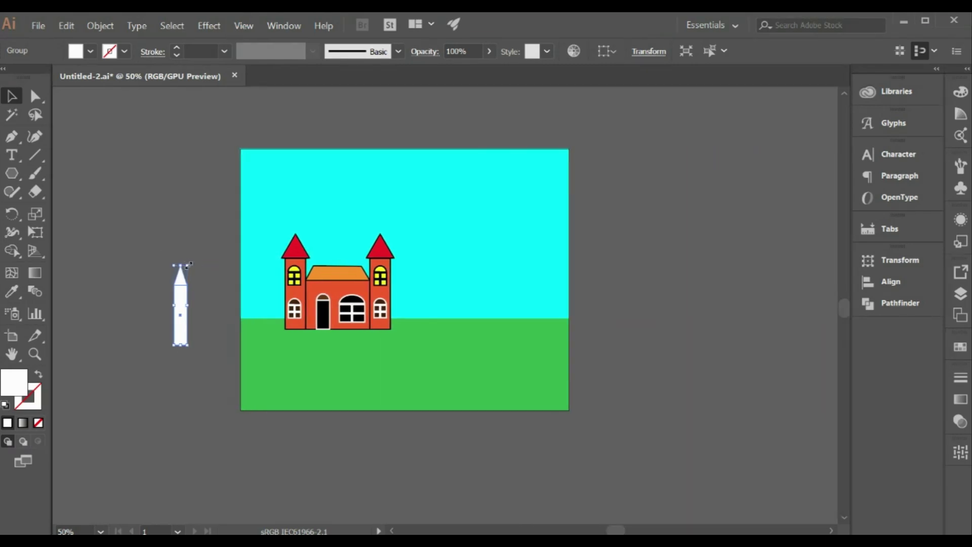
{"action": "left_click_drag", "start_coordinate": [189, 264], "coordinate": [182, 269]}
{"action": "left_click", "coordinate": [164, 282]}
Duplicate the picket into a row with Ctrl+D and delete the extra last one
{"action": "left_click", "coordinate": [182, 304]}
{"action": "mouse_move", "coordinate": [182, 304]}
{"action": "left_mouse_down"}
{"action": "mouse_move", "coordinate": [186, 400]}
{"action": "mouse_move", "coordinate": [188, 386]}
{"action": "mouse_move", "coordinate": [204, 388]}
{"action": "left_mouse_up"}
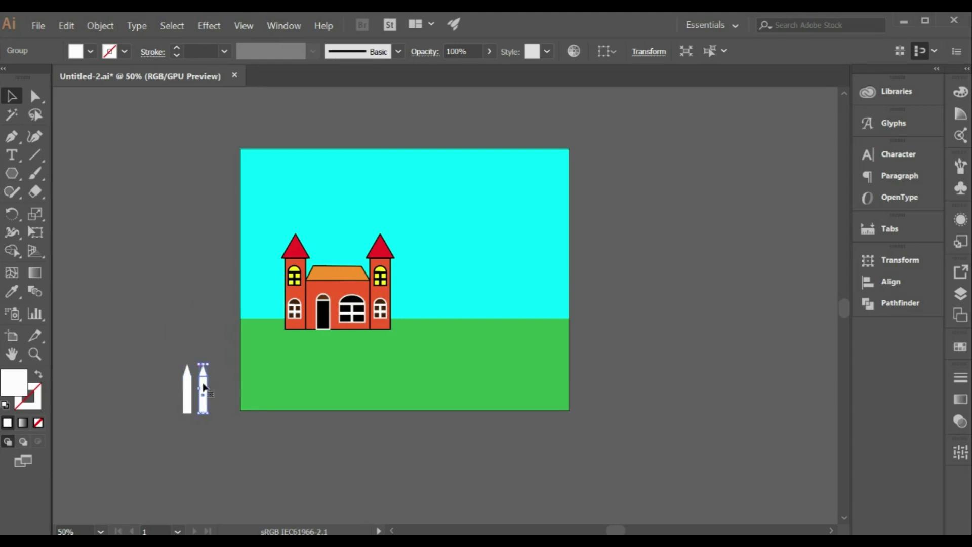
{"action": "key", "text": "ctrl+d"}
{"action": "key", "text": "ctrl+d"}
{"action": "key", "text": "ctrl+d"}
{"action": "key", "text": "ctrl+d"}
{"action": "key", "text": "ctrl+d"}
{"action": "key", "text": "ctrl+d"}
{"action": "key", "text": "ctrl+d"}
{"action": "key", "text": "ctrl+d"}
{"action": "key", "text": "ctrl+d"}
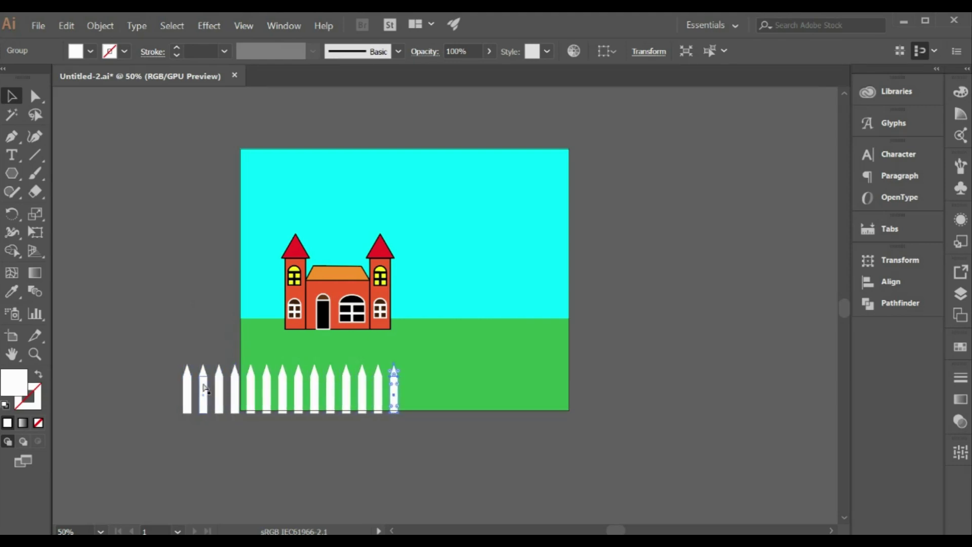
{"action": "key", "text": "ctrl+d"}
{"action": "key", "text": "ctrl+d"}
{"action": "key", "text": "ctrl+d"}
{"action": "key", "text": "ctrl+d"}
{"action": "key", "text": "ctrl+d"}
{"action": "key", "text": "ctrl+d"}
{"action": "key", "text": "ctrl+d"}
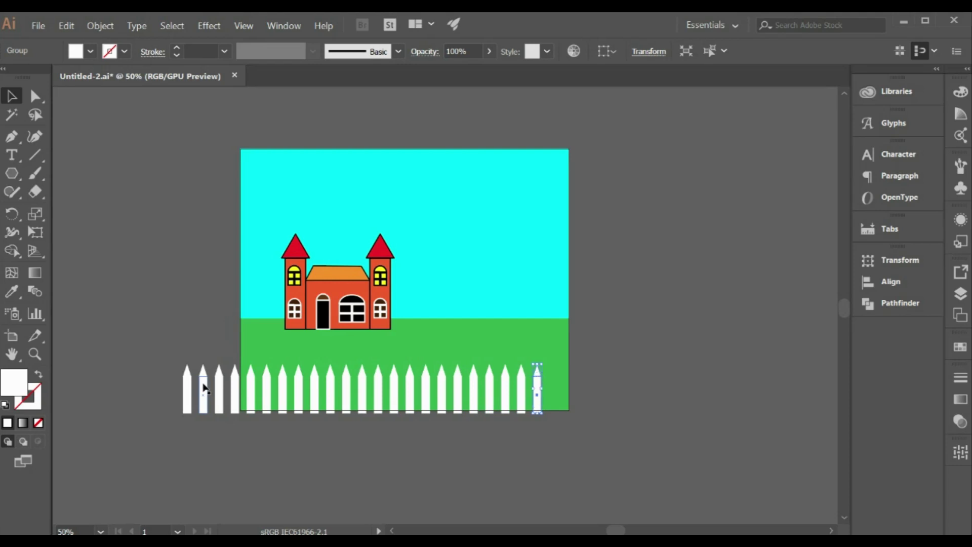
{"action": "key", "text": "Delete"}
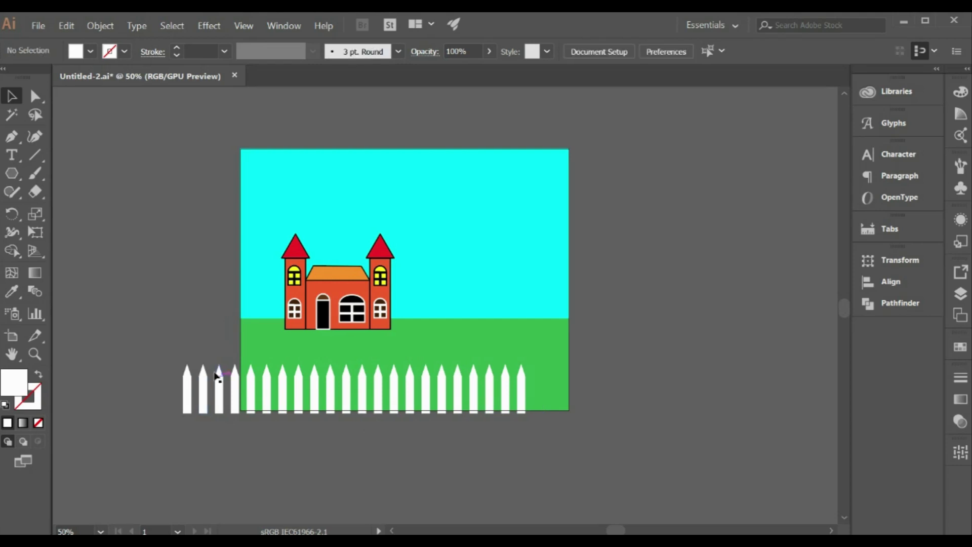
Move the fence onto the grass and delete the two extra right-end pickets
{"action": "left_click_drag", "start_coordinate": [557, 419], "coordinate": [506, 403]}
{"action": "left_click_drag", "start_coordinate": [377, 388], "coordinate": [430, 373]}
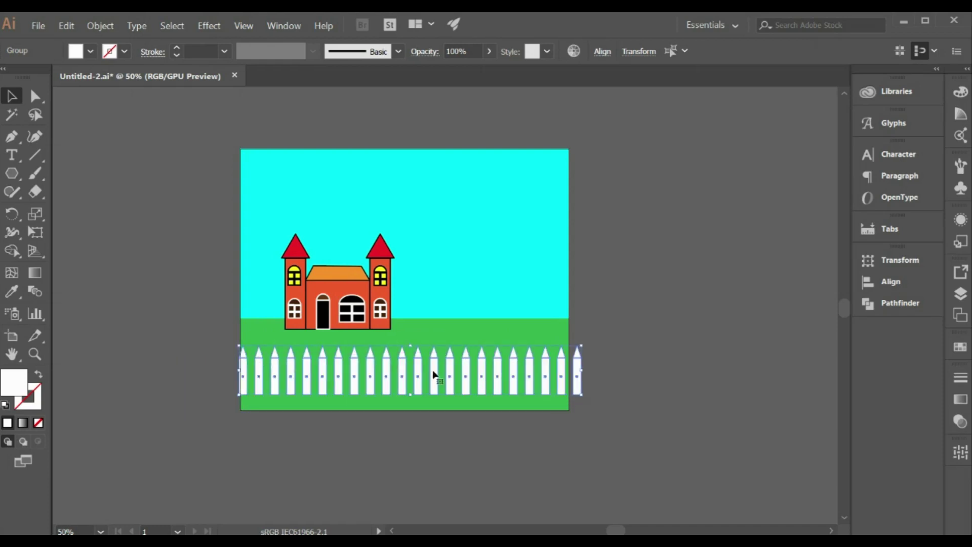
{"action": "left_click", "coordinate": [610, 337]}
{"action": "left_click", "coordinate": [576, 371]}
{"action": "key", "text": "Delete"}
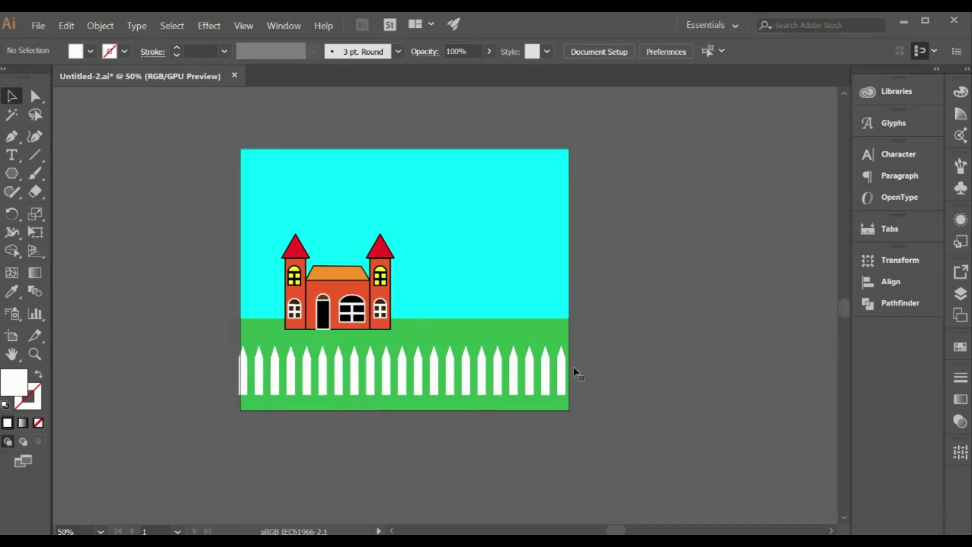
{"action": "left_click", "coordinate": [561, 376]}
{"action": "key", "text": "Delete"}
{"action": "left_click", "coordinate": [432, 362]}
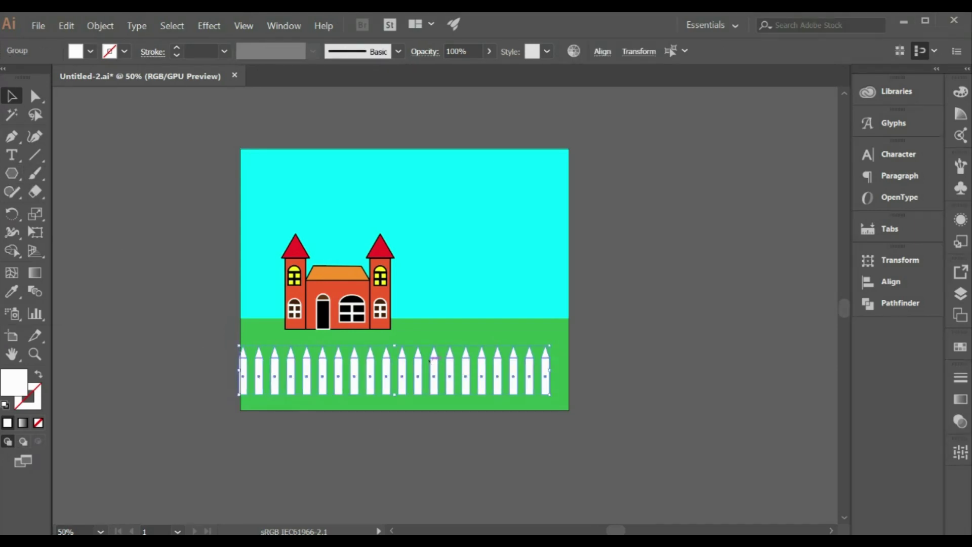
{"action": "left_click", "coordinate": [12, 172]}
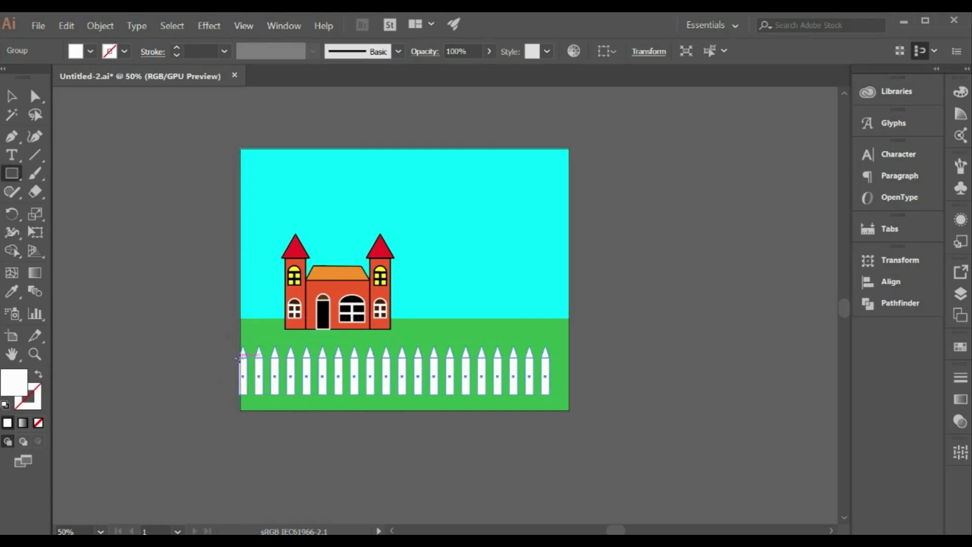
Add a thin white rail with black outline lower across the pickets
{"action": "left_click_drag", "start_coordinate": [240, 364], "coordinate": [551, 375]}
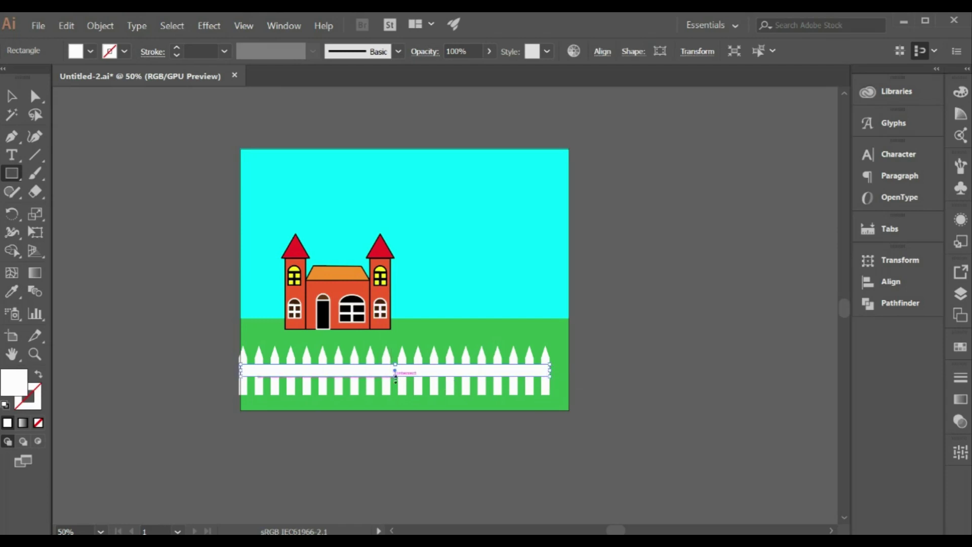
{"action": "left_click_drag", "start_coordinate": [397, 377], "coordinate": [397, 373]}
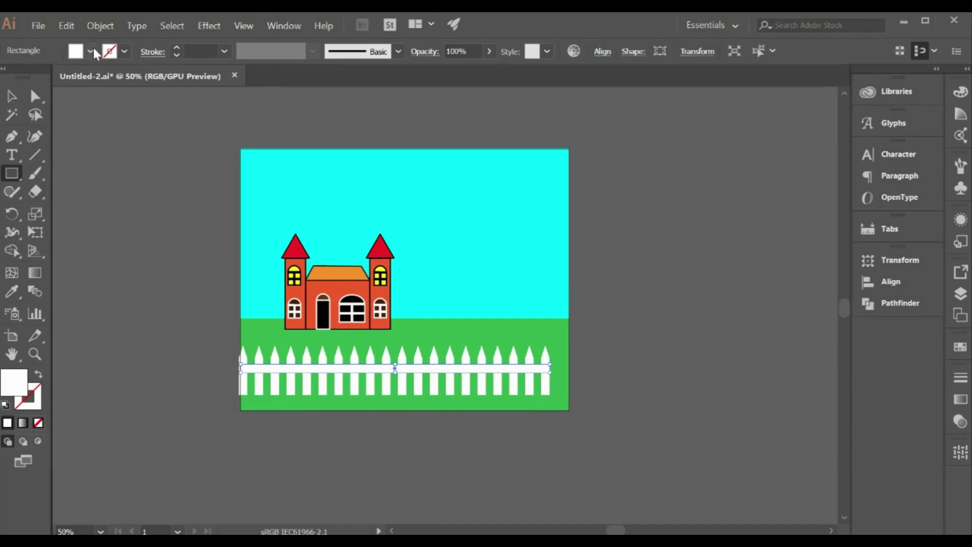
{"action": "left_click", "coordinate": [124, 51]}
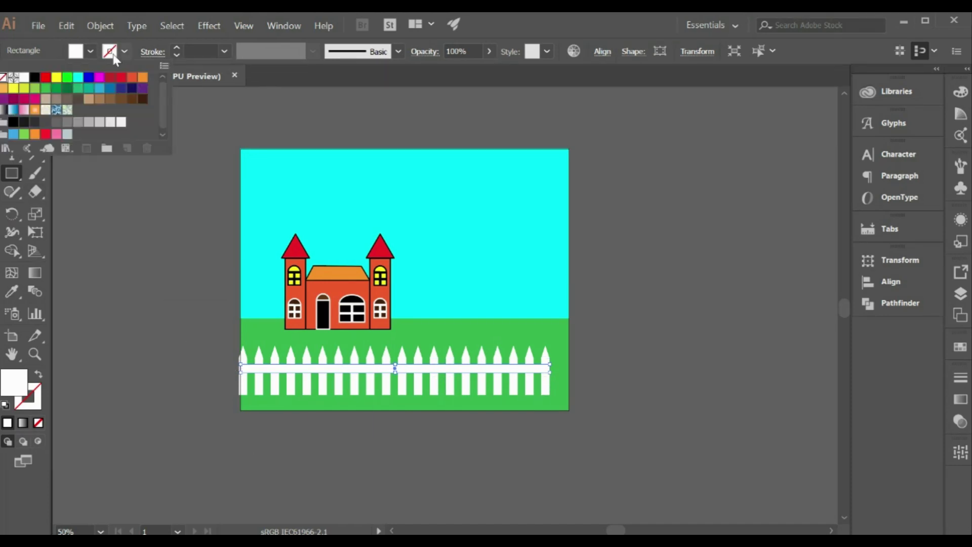
{"action": "left_click", "coordinate": [23, 122]}
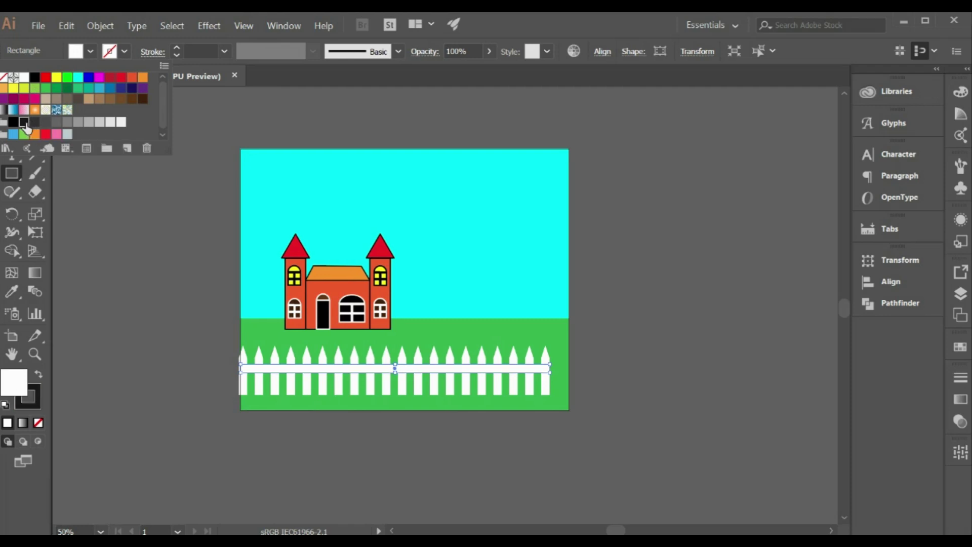
{"action": "left_click", "coordinate": [209, 104]}
{"action": "left_click", "coordinate": [11, 95]}
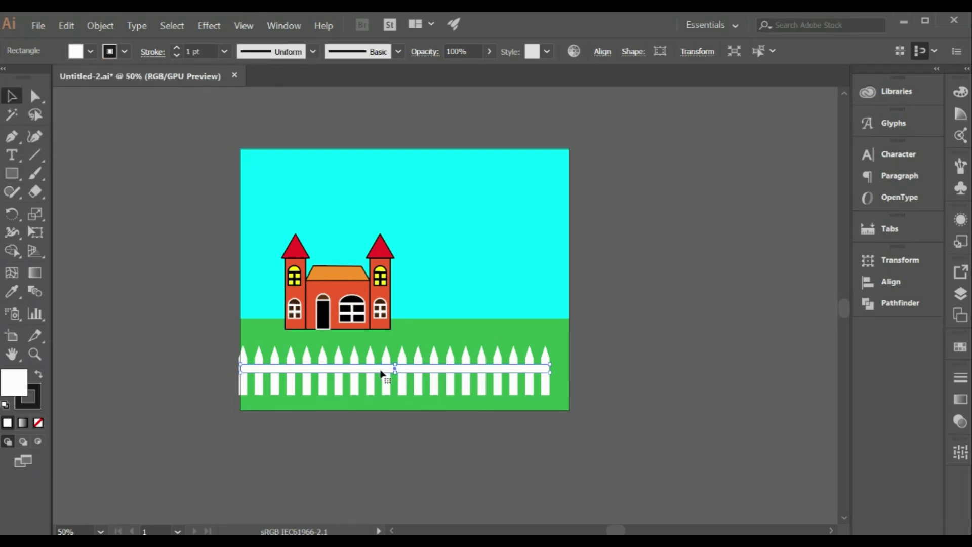
{"action": "left_click_drag", "start_coordinate": [381, 373], "coordinate": [383, 391]}
{"action": "left_click", "coordinate": [191, 349]}
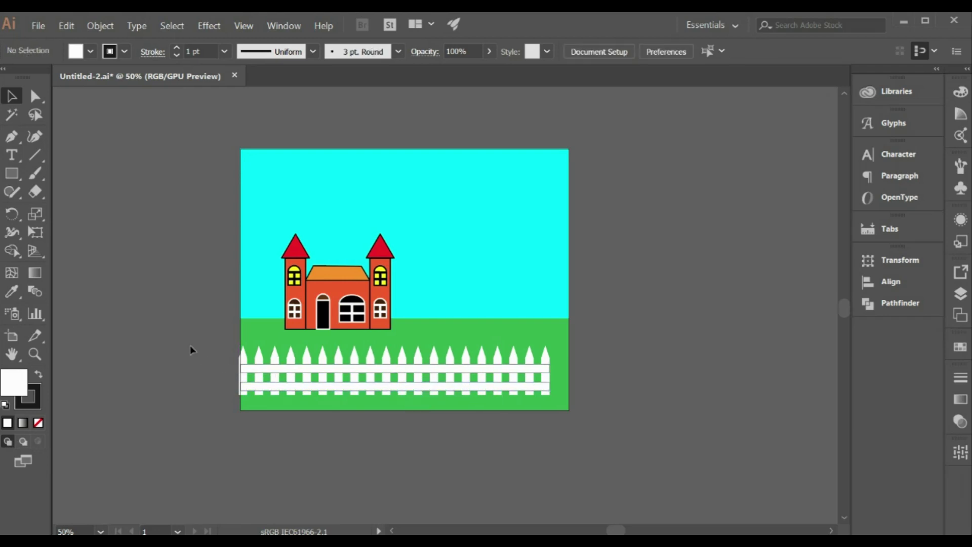
Group pickets and rails, set the fence lower, and stretch it across the artboard
{"action": "left_click", "coordinate": [506, 396]}
{"action": "left_click", "coordinate": [74, 346]}
{"action": "left_click", "coordinate": [238, 355]}
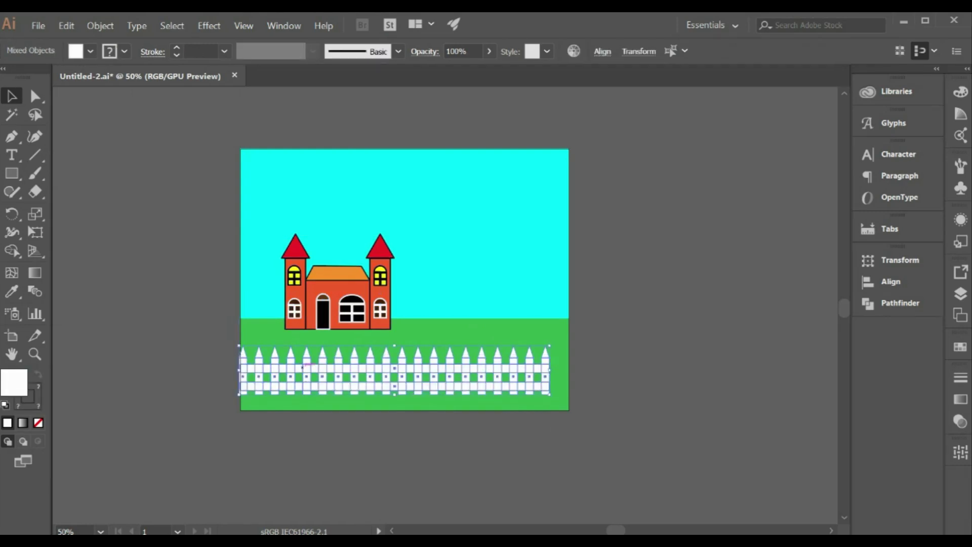
{"action": "key", "text": "ctrl+g"}
{"action": "mouse_move", "coordinate": [367, 369]}
{"action": "left_mouse_down"}
{"action": "mouse_move", "coordinate": [383, 358]}
{"action": "mouse_move", "coordinate": [369, 385]}
{"action": "left_mouse_up"}
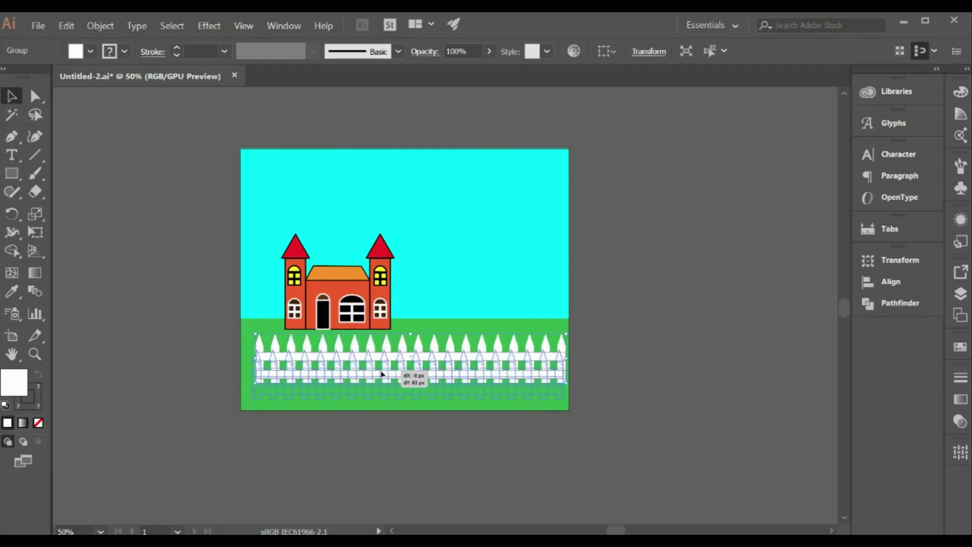
{"action": "left_click_drag", "start_coordinate": [369, 384], "coordinate": [385, 374]}
{"action": "left_click_drag", "start_coordinate": [256, 374], "coordinate": [242, 376]}
{"action": "left_click", "coordinate": [171, 334]}
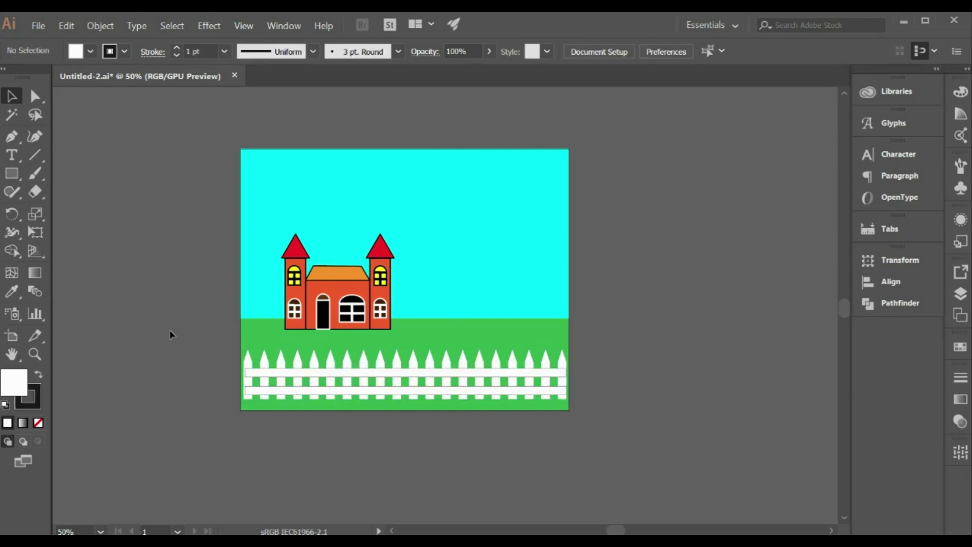
Place a shrunken copy of the fence along the horizon
{"action": "left_click_drag", "start_coordinate": [382, 380], "coordinate": [382, 281]}
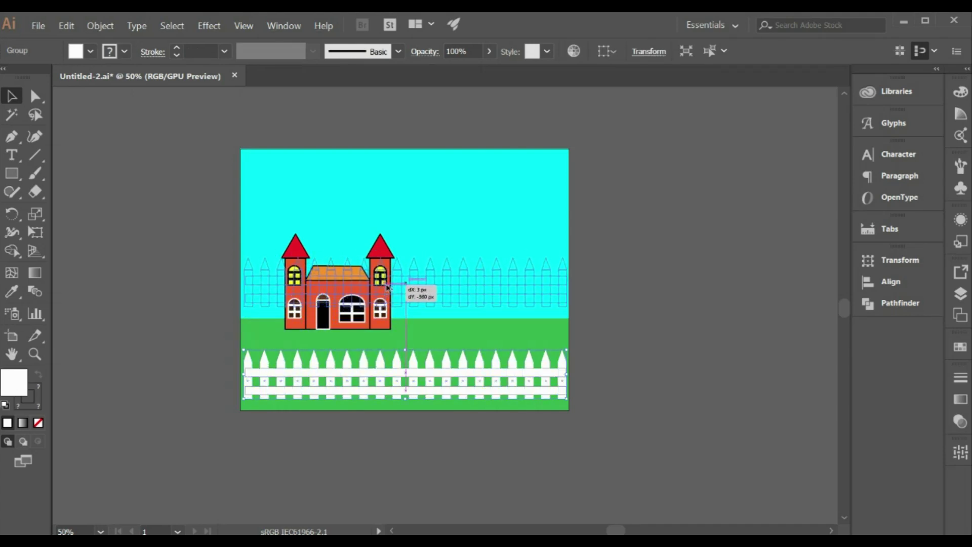
{"action": "left_click_drag", "start_coordinate": [382, 281], "coordinate": [384, 291]}
{"action": "key", "text": "ctrl+z"}
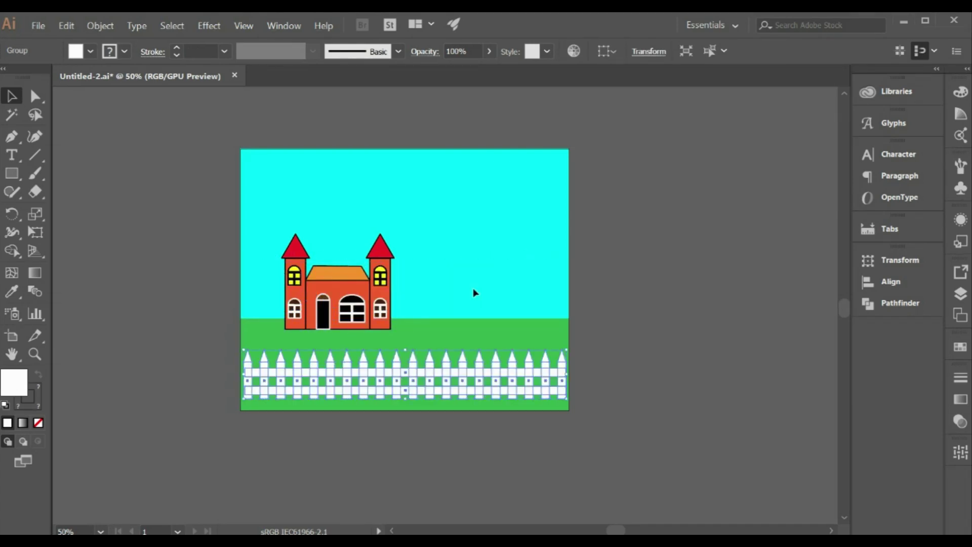
{"action": "left_click_drag", "start_coordinate": [433, 375], "coordinate": [432, 304]}
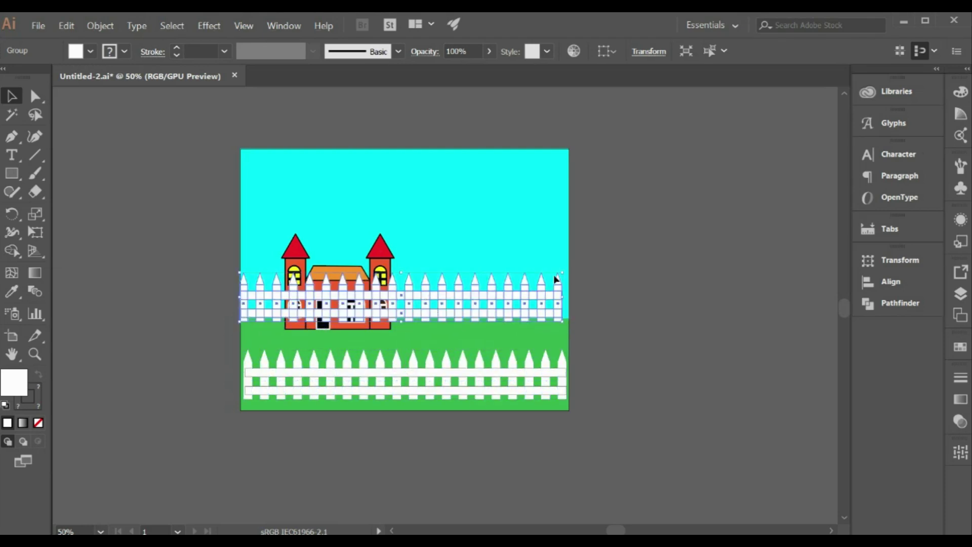
{"action": "left_click_drag", "start_coordinate": [562, 273], "coordinate": [546, 290]}
{"action": "mouse_move", "coordinate": [466, 303]}
{"action": "left_mouse_down"}
{"action": "mouse_move", "coordinate": [485, 297]}
{"action": "mouse_move", "coordinate": [462, 307]}
{"action": "left_mouse_up"}
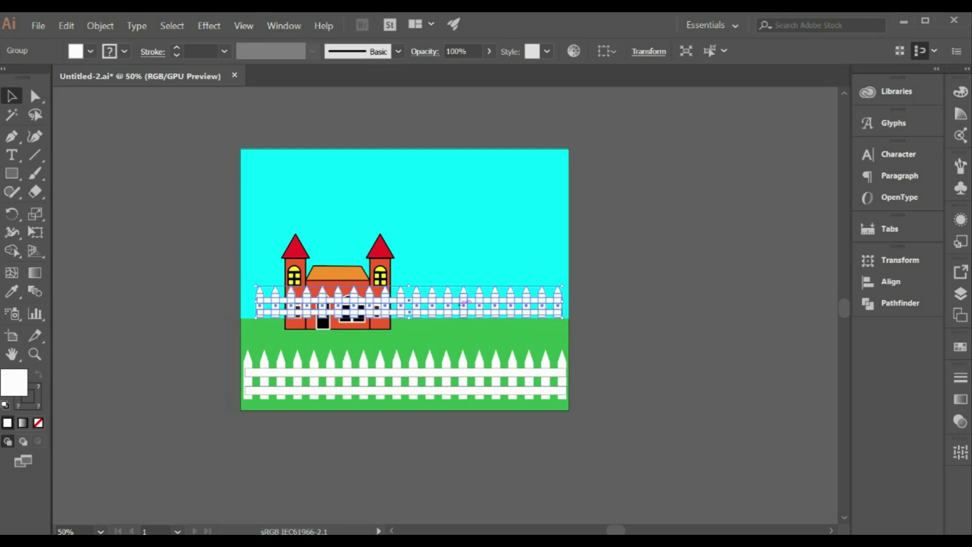
Send the fence copy backward behind the house
{"action": "right_click", "coordinate": [463, 302]}
{"action": "left_click", "coordinate": [628, 455]}
{"action": "right_click", "coordinate": [416, 303]}
{"action": "mouse_move", "coordinate": [633, 474]}
{"action": "left_click", "coordinate": [635, 468]}
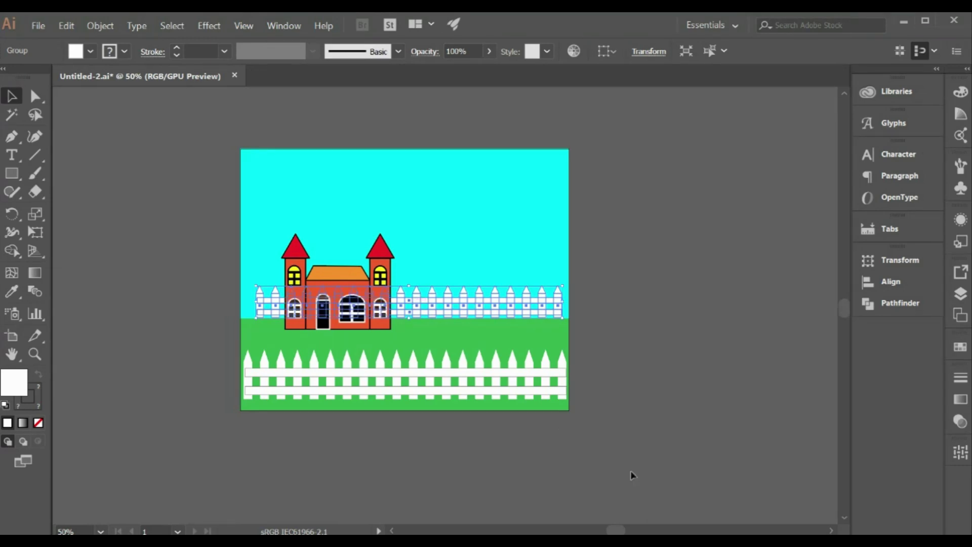
{"action": "left_click", "coordinate": [109, 269]}
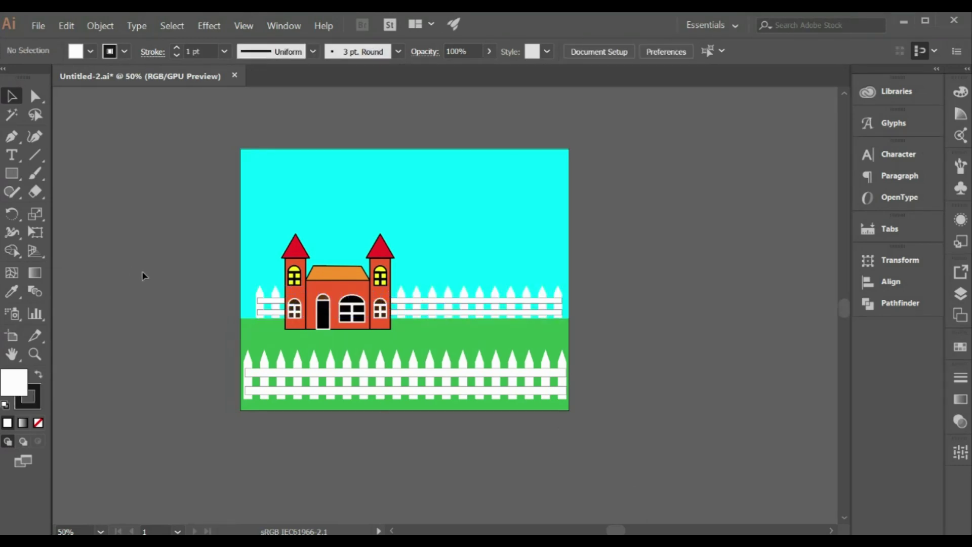
Draw a tall white trunk bar beside the artboard below the triangle
{"action": "left_click", "coordinate": [14, 177]}
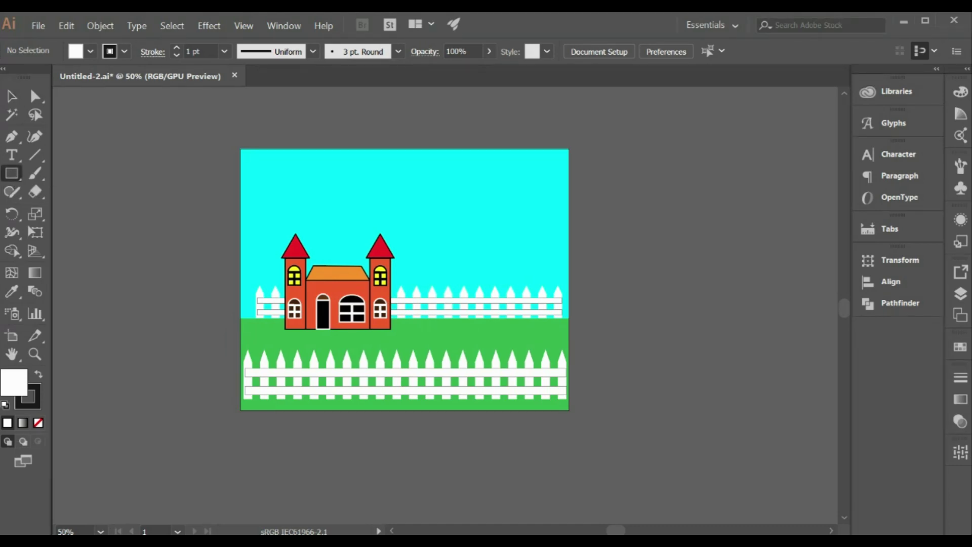
{"action": "left_click_drag", "start_coordinate": [94, 163], "coordinate": [108, 221]}
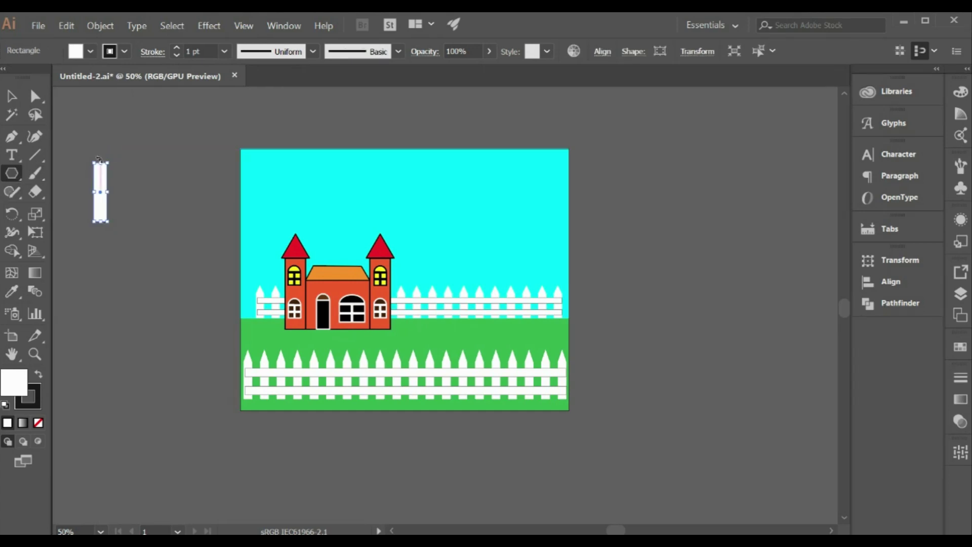
{"action": "left_click_drag", "start_coordinate": [100, 163], "coordinate": [113, 181]}
{"action": "key", "text": "ctrl+z"}
{"action": "left_click_drag", "start_coordinate": [101, 163], "coordinate": [115, 215]}
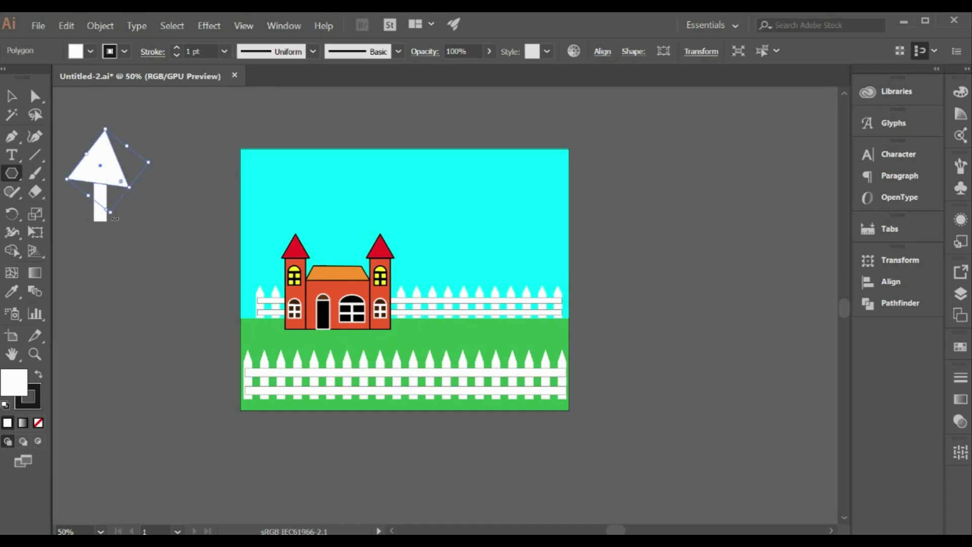
{"action": "key", "text": "ctrl+z"}
{"action": "left_click_drag", "start_coordinate": [101, 164], "coordinate": [122, 174]}
{"action": "left_click", "coordinate": [145, 199]}
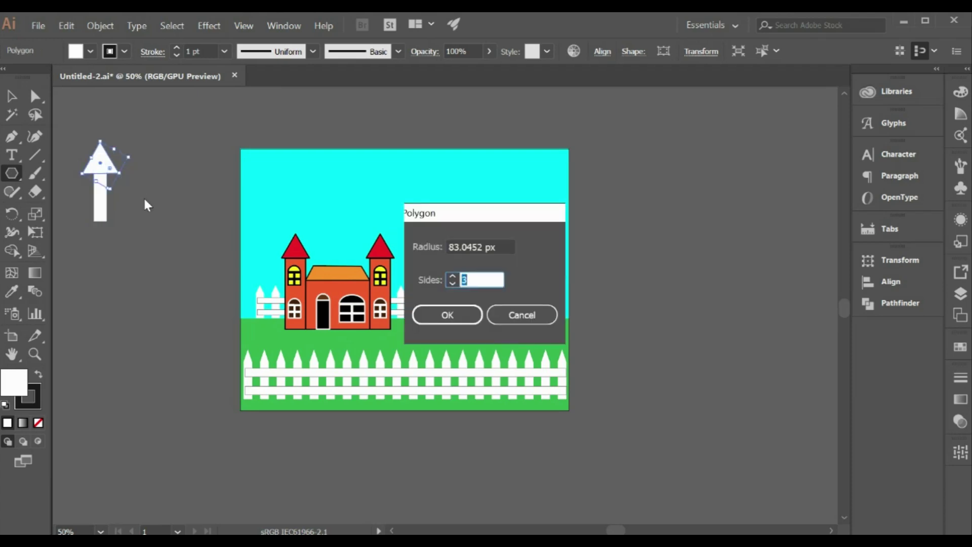
{"action": "left_click", "coordinate": [501, 314]}
{"action": "left_click", "coordinate": [20, 102]}
{"action": "left_click", "coordinate": [120, 127]}
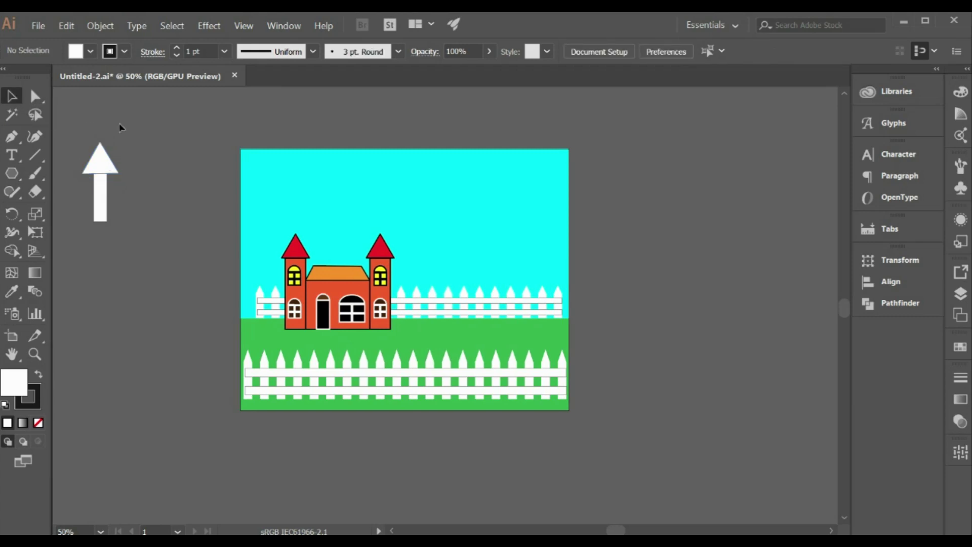
Taper the trunk's bottom corner outward and lengthen it downward
{"action": "left_click", "coordinate": [102, 215]}
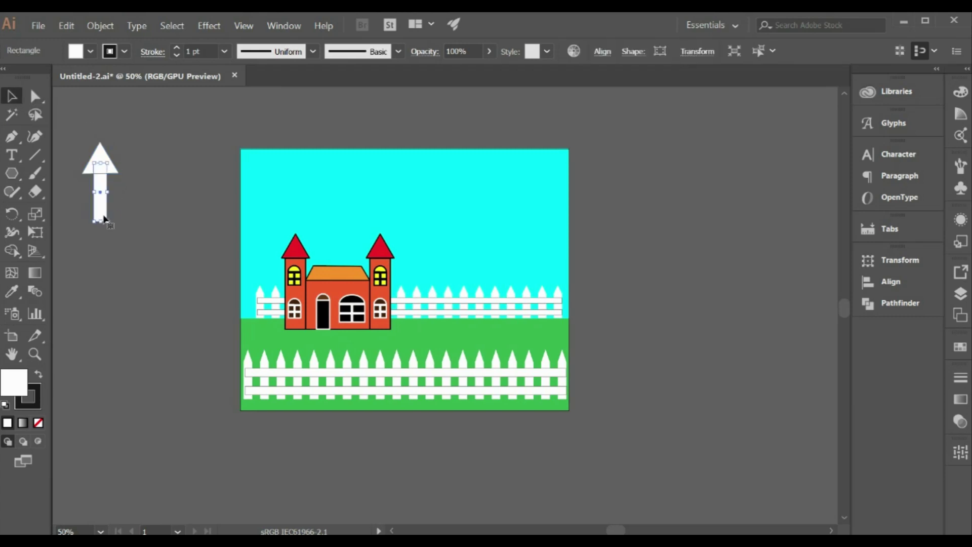
{"action": "left_click", "coordinate": [35, 97]}
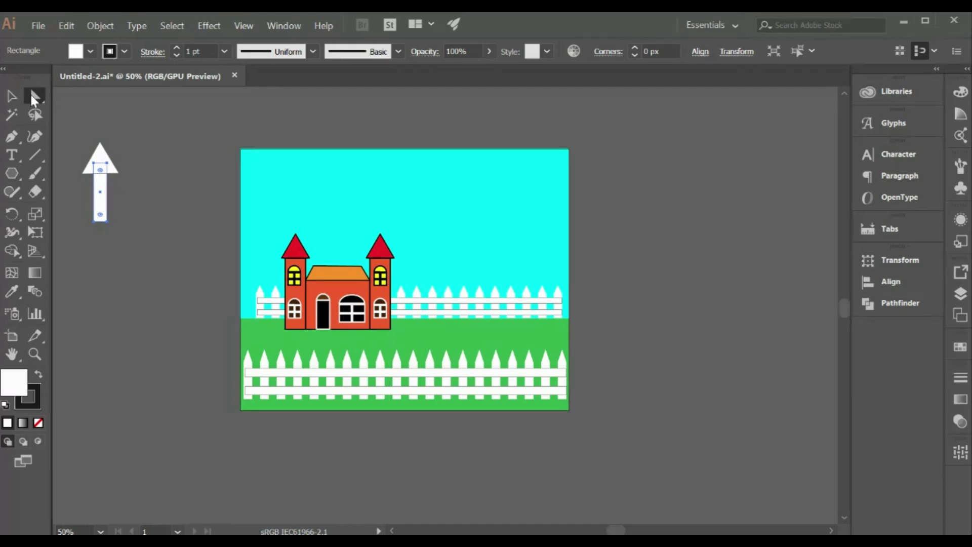
{"action": "left_click", "coordinate": [108, 222]}
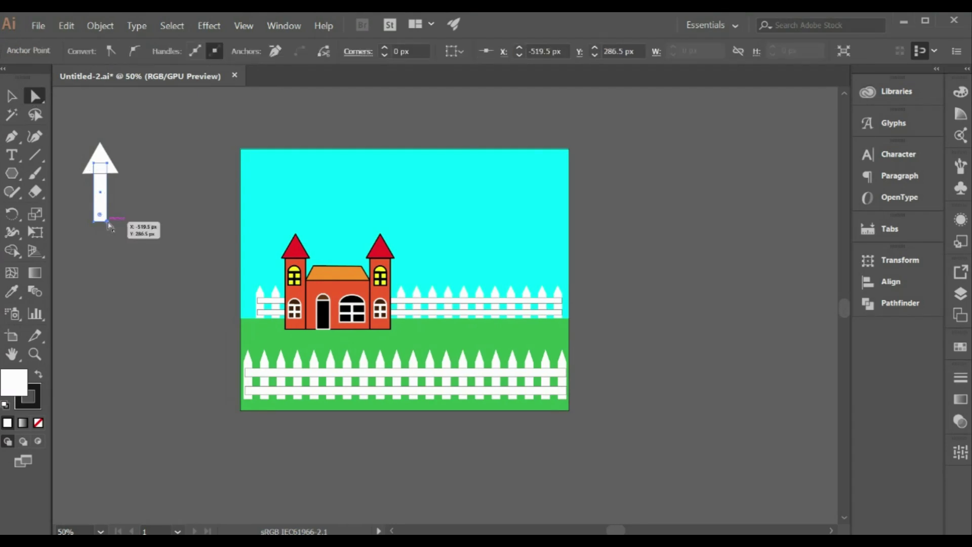
{"action": "left_click_drag", "start_coordinate": [108, 224], "coordinate": [92, 224]}
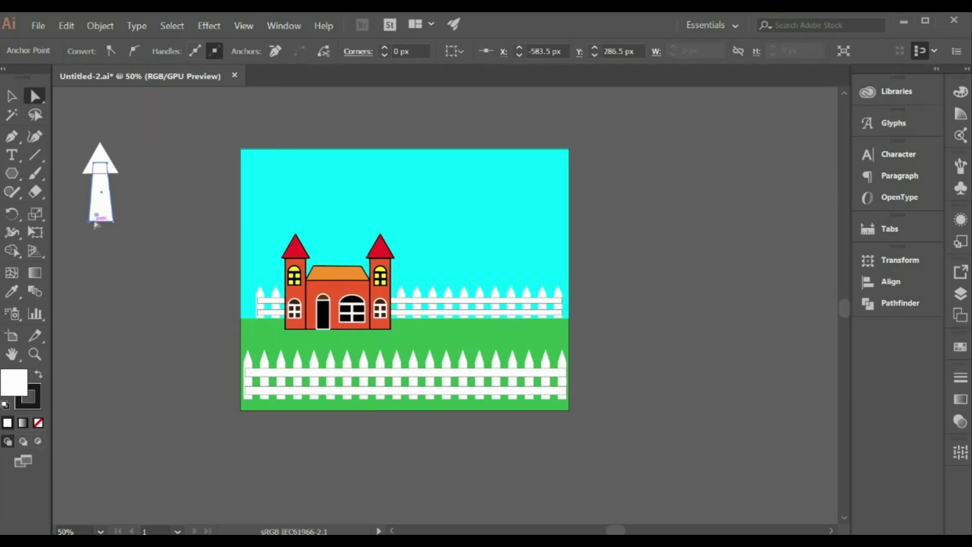
{"action": "key", "text": "v"}
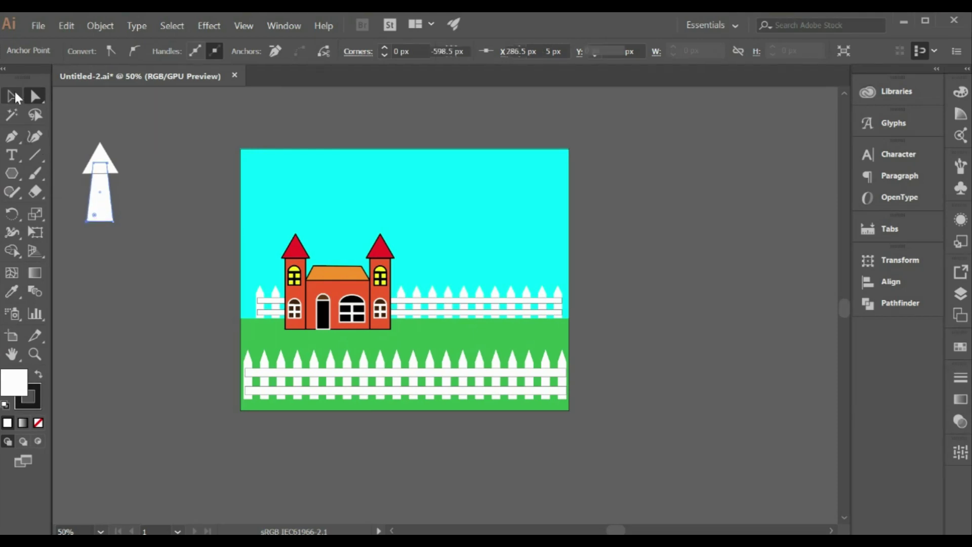
{"action": "left_click_drag", "start_coordinate": [101, 222], "coordinate": [100, 258]}
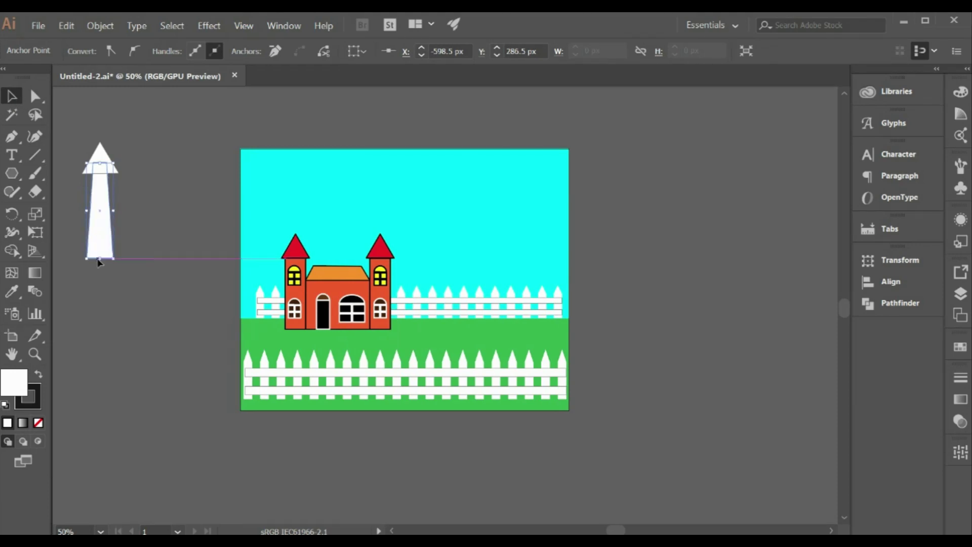
{"action": "left_click", "coordinate": [79, 148]}
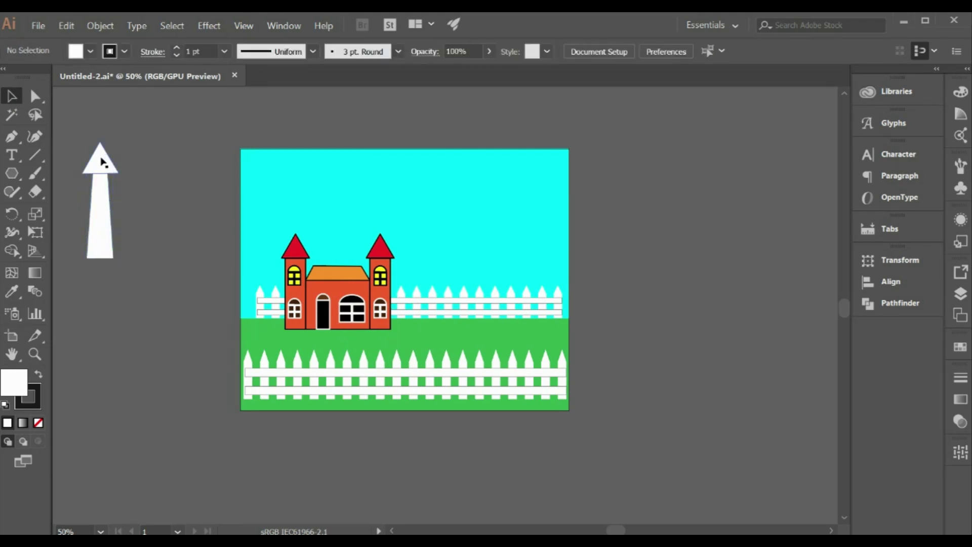
Enlarge the white triangle and add a smaller duplicate just above it
{"action": "left_click", "coordinate": [106, 163]}
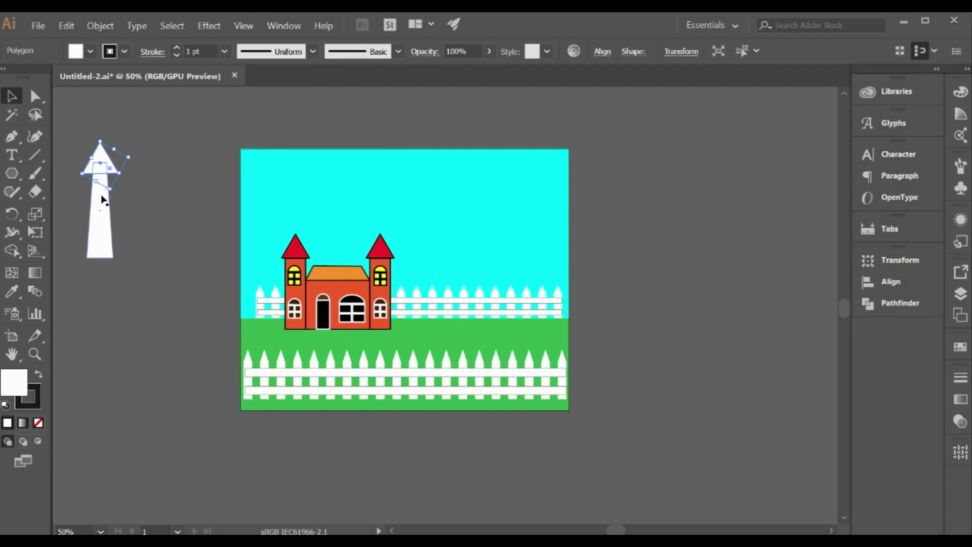
{"action": "left_click_drag", "start_coordinate": [110, 191], "coordinate": [119, 201]}
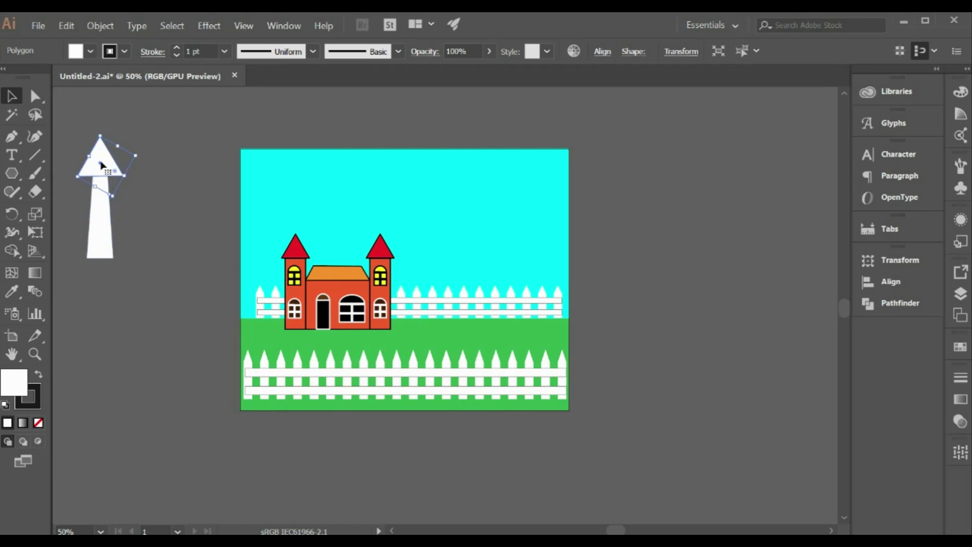
{"action": "left_click_drag", "start_coordinate": [103, 162], "coordinate": [103, 150]}
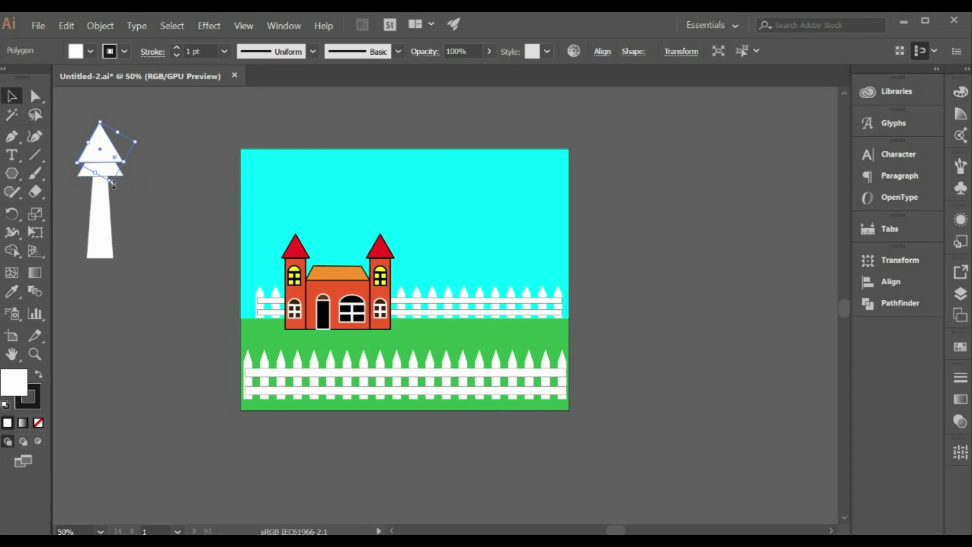
{"action": "left_click_drag", "start_coordinate": [113, 185], "coordinate": [111, 178]}
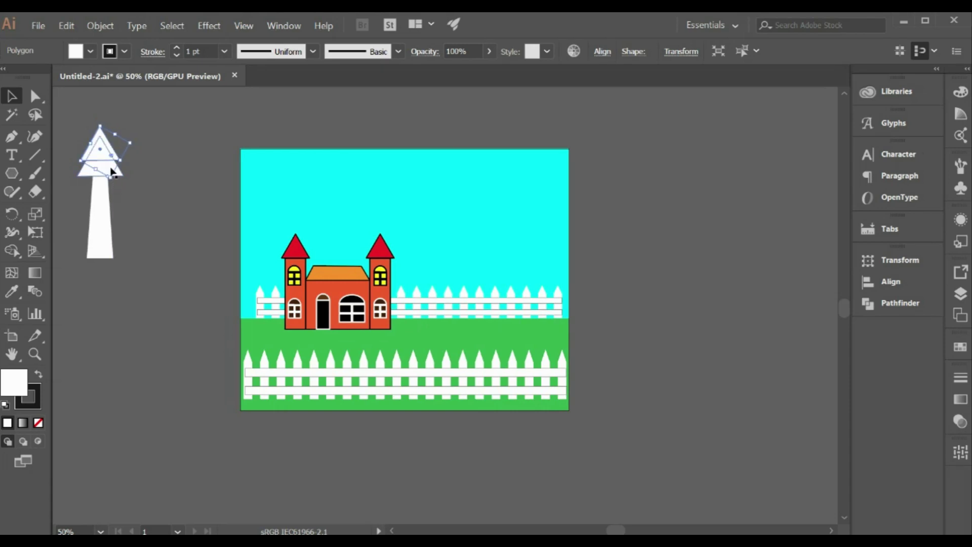
{"action": "left_click", "coordinate": [86, 105]}
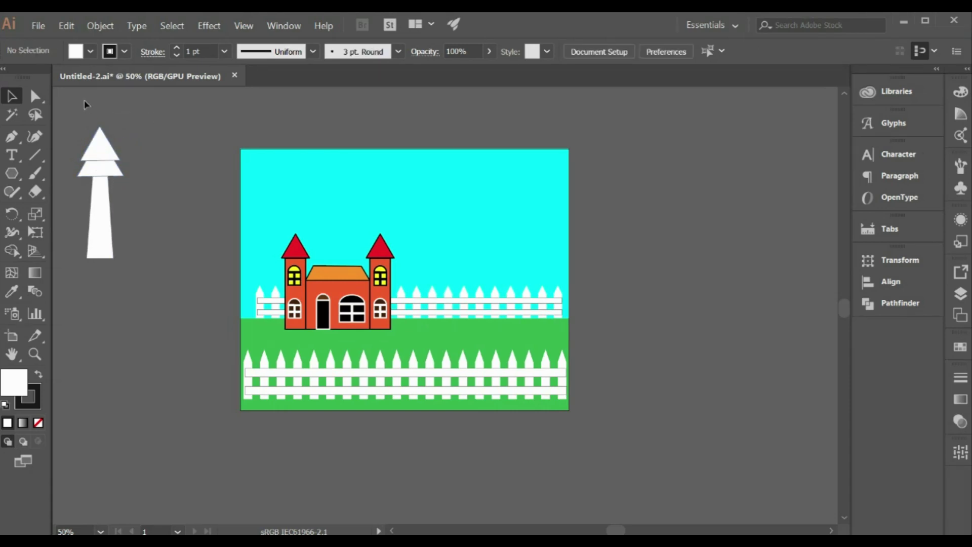
{"action": "left_click", "coordinate": [100, 150]}
Adjust the top triangle and fill it bright green
{"action": "left_click_drag", "start_coordinate": [130, 144], "coordinate": [125, 132]}
{"action": "left_click", "coordinate": [84, 123]}
{"action": "left_click", "coordinate": [91, 52]}
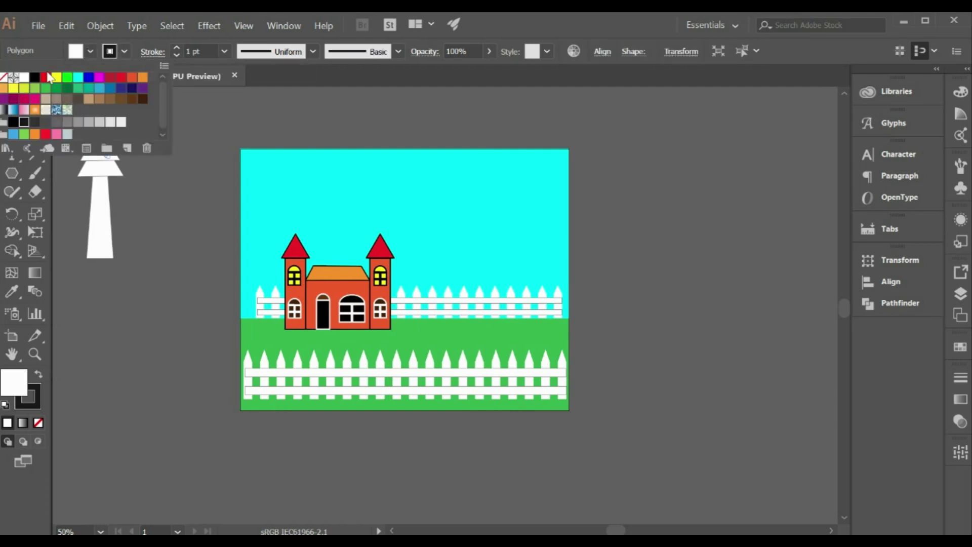
{"action": "left_click", "coordinate": [91, 52]}
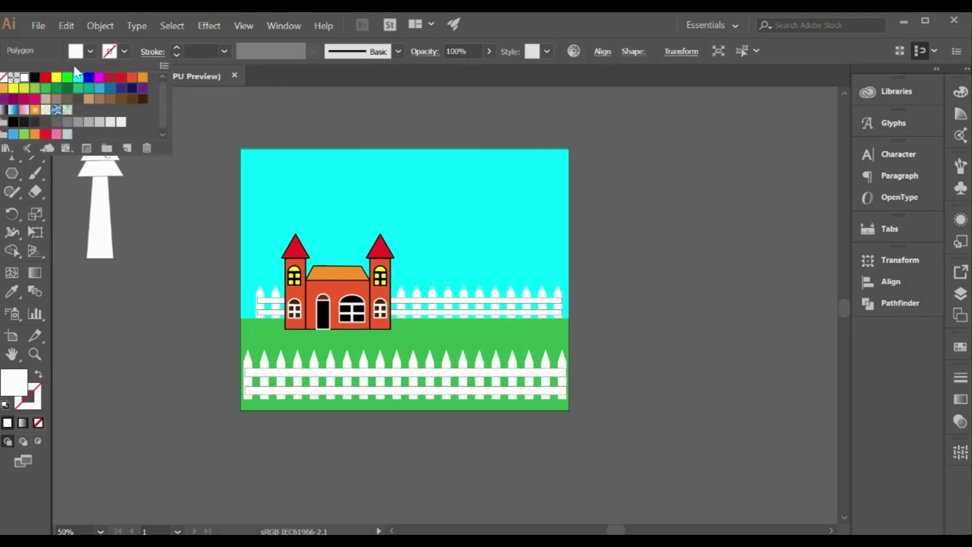
{"action": "left_click", "coordinate": [67, 77]}
{"action": "left_click", "coordinate": [150, 184]}
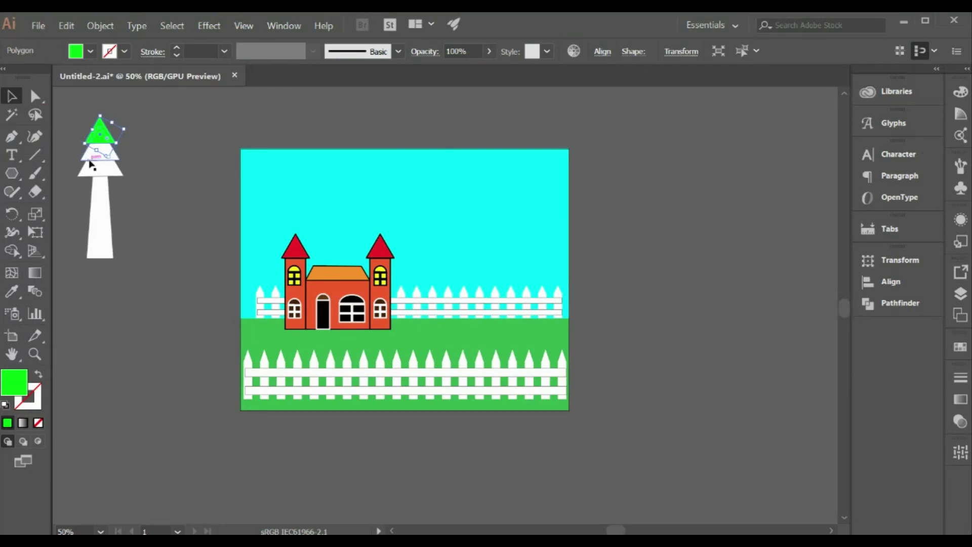
Fill the middle tier green and the lowest tier light green
{"action": "left_click", "coordinate": [99, 169]}
{"action": "left_click", "coordinate": [90, 51]}
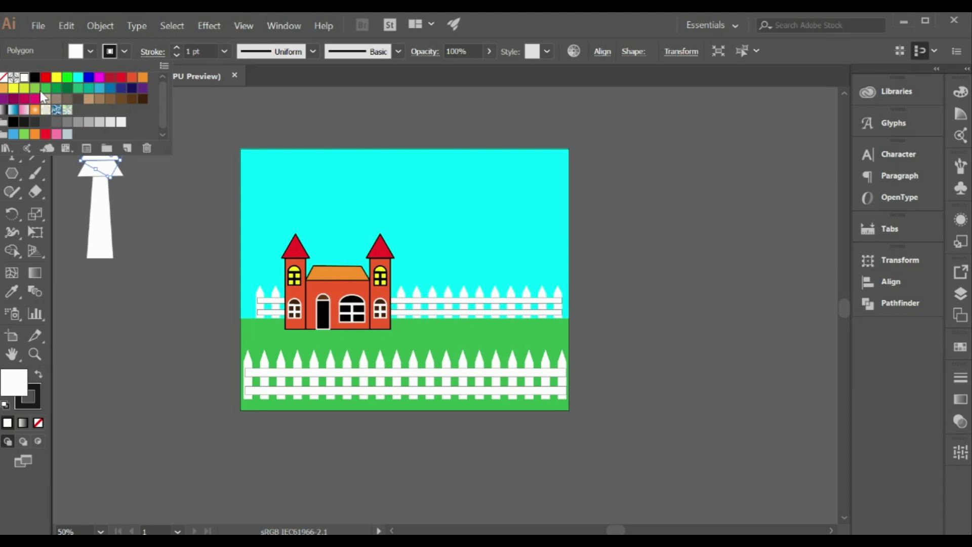
{"action": "left_click", "coordinate": [68, 77]}
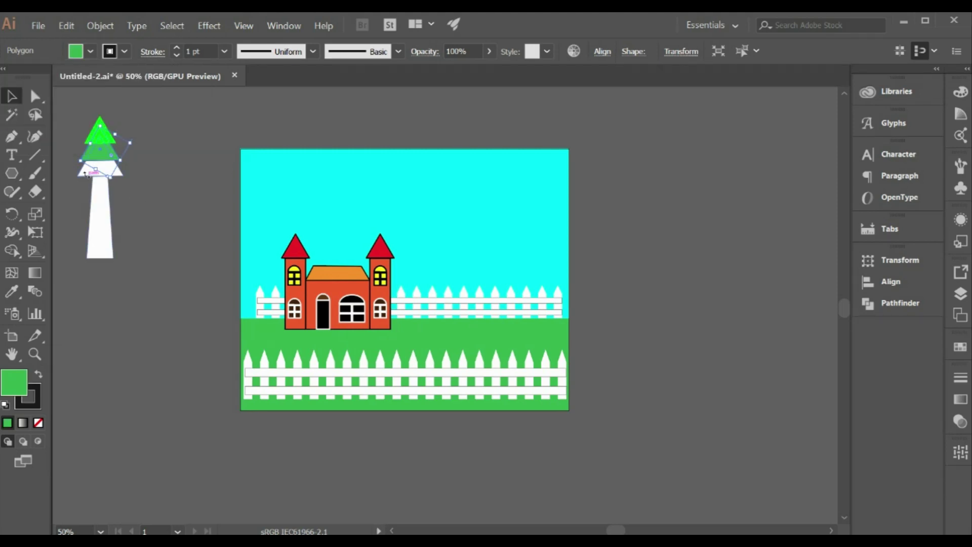
{"action": "left_click", "coordinate": [88, 176]}
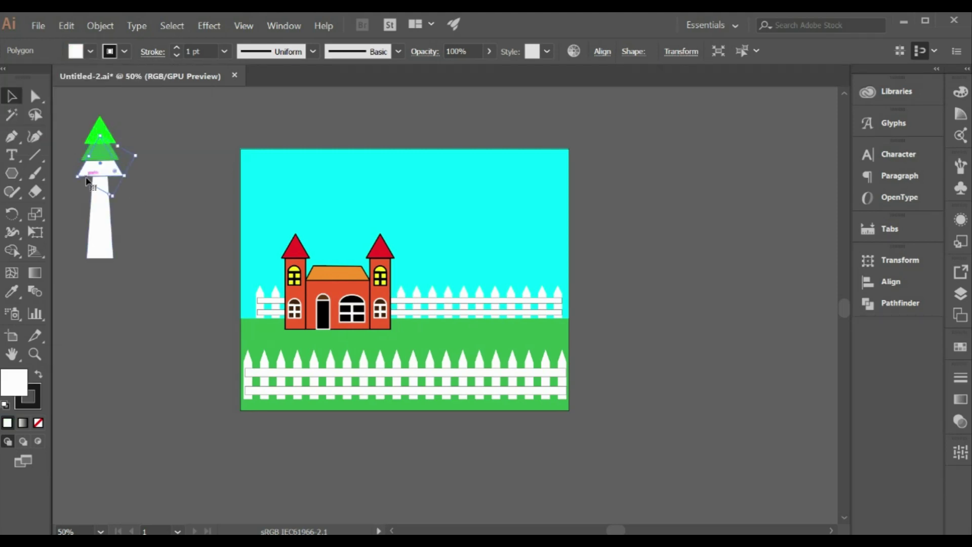
{"action": "left_click", "coordinate": [90, 51]}
{"action": "left_click", "coordinate": [57, 86]}
Colour the trunk dark brown and select every part of the tree
{"action": "left_click", "coordinate": [105, 213]}
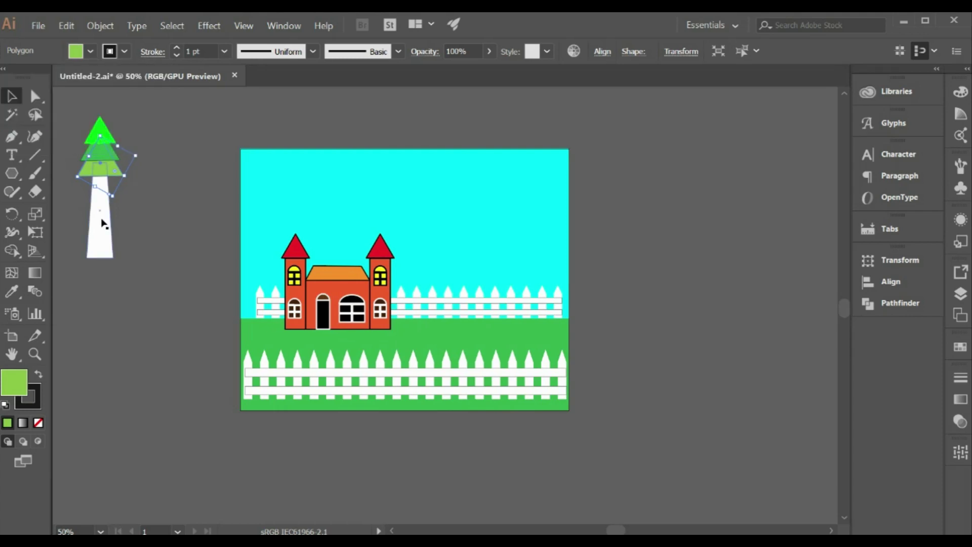
{"action": "left_click", "coordinate": [90, 51]}
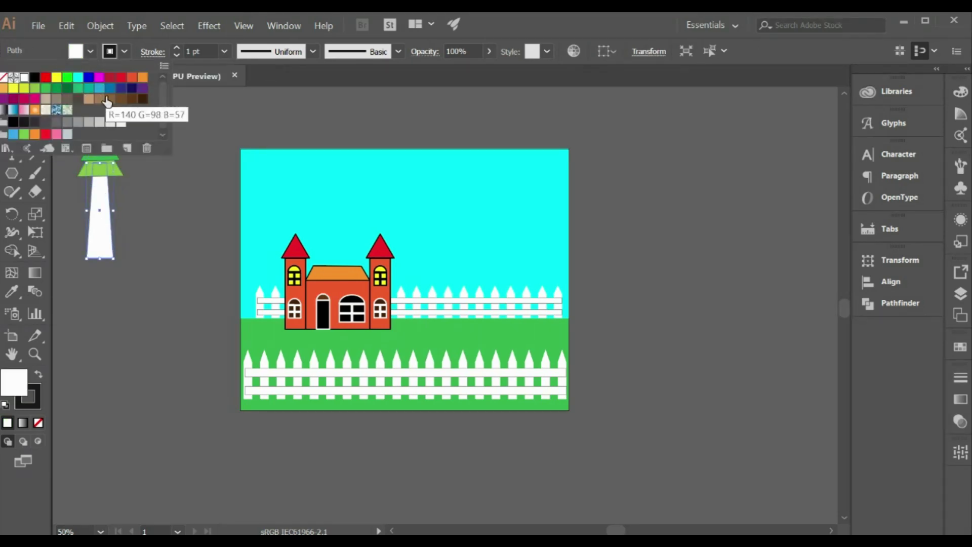
{"action": "left_click", "coordinate": [131, 101]}
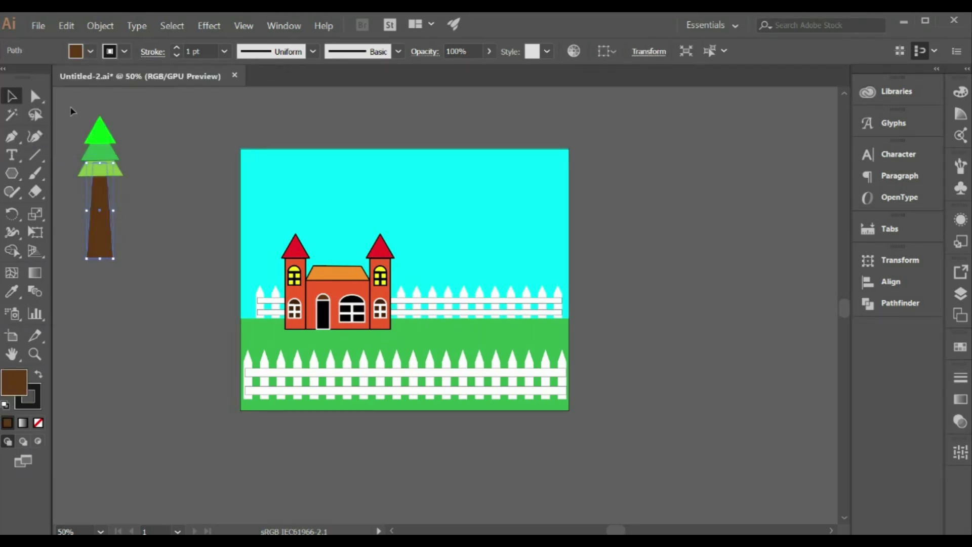
{"action": "left_click_drag", "start_coordinate": [71, 110], "coordinate": [116, 201]}
Group the tree, shrink it, and move it beside the castle's left tower
{"action": "key", "text": "ctrl+g"}
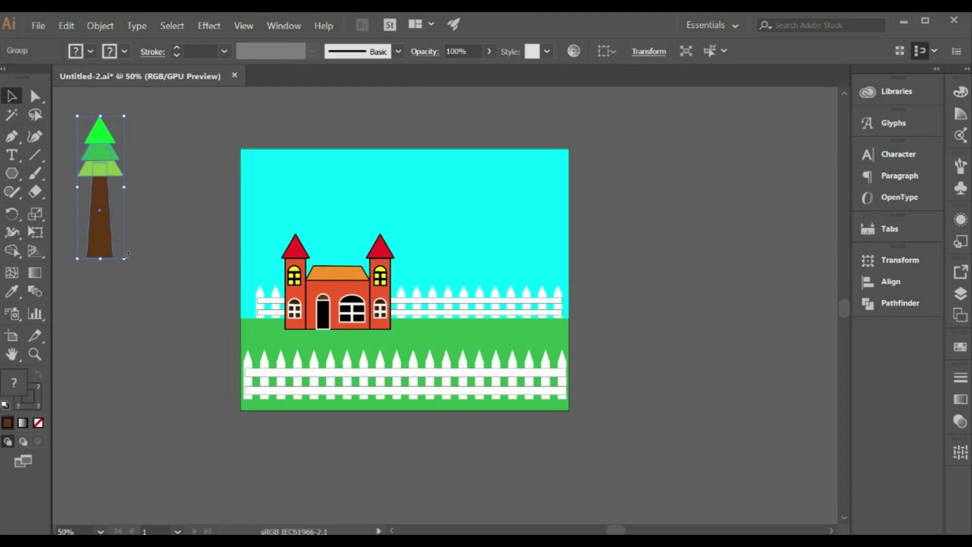
{"action": "left_click_drag", "start_coordinate": [125, 259], "coordinate": [103, 192]}
{"action": "left_click_drag", "start_coordinate": [89, 141], "coordinate": [260, 279]}
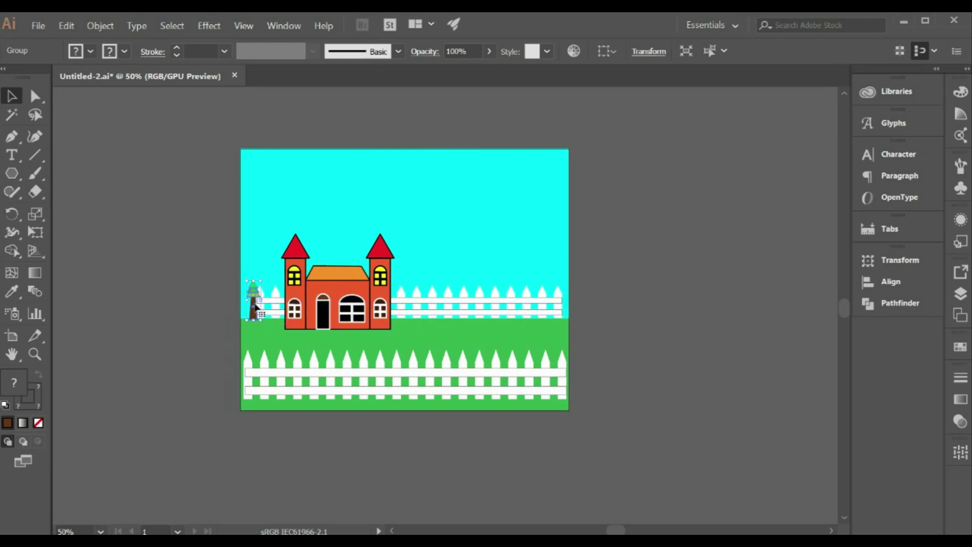
Copy trees along the back fence, with one enlarged much bigger
{"action": "mouse_move", "coordinate": [256, 306]}
{"action": "left_mouse_down"}
{"action": "mouse_move", "coordinate": [525, 303]}
{"action": "mouse_move", "coordinate": [258, 303]}
{"action": "left_mouse_up"}
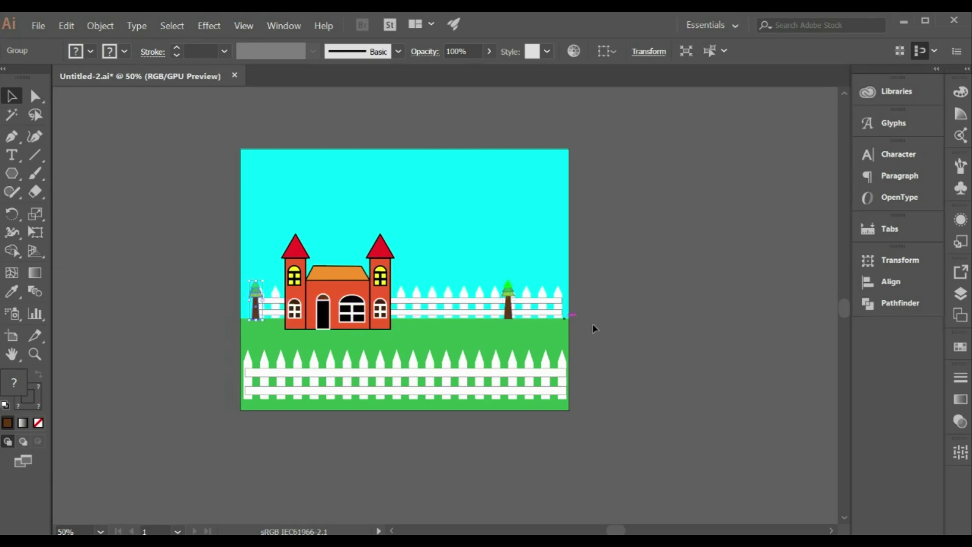
{"action": "left_click_drag", "start_coordinate": [508, 304], "coordinate": [530, 306], "text": "alt"}
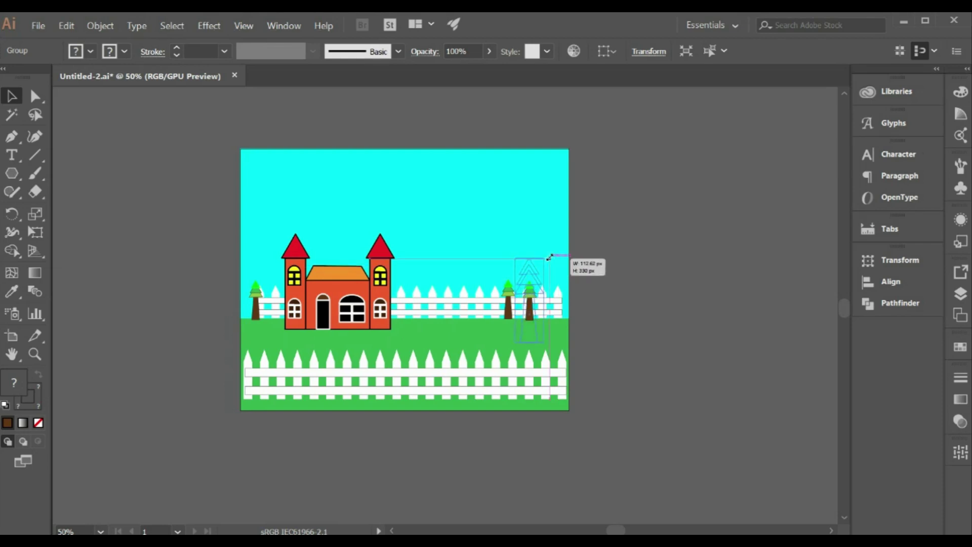
{"action": "left_click_drag", "start_coordinate": [537, 281], "coordinate": [546, 252]}
{"action": "mouse_move", "coordinate": [532, 324]}
{"action": "left_mouse_down"}
{"action": "mouse_move", "coordinate": [530, 292]}
{"action": "mouse_move", "coordinate": [527, 324]}
{"action": "mouse_move", "coordinate": [547, 310]}
{"action": "mouse_move", "coordinate": [502, 310]}
{"action": "left_mouse_up"}
{"action": "left_click", "coordinate": [508, 308]}
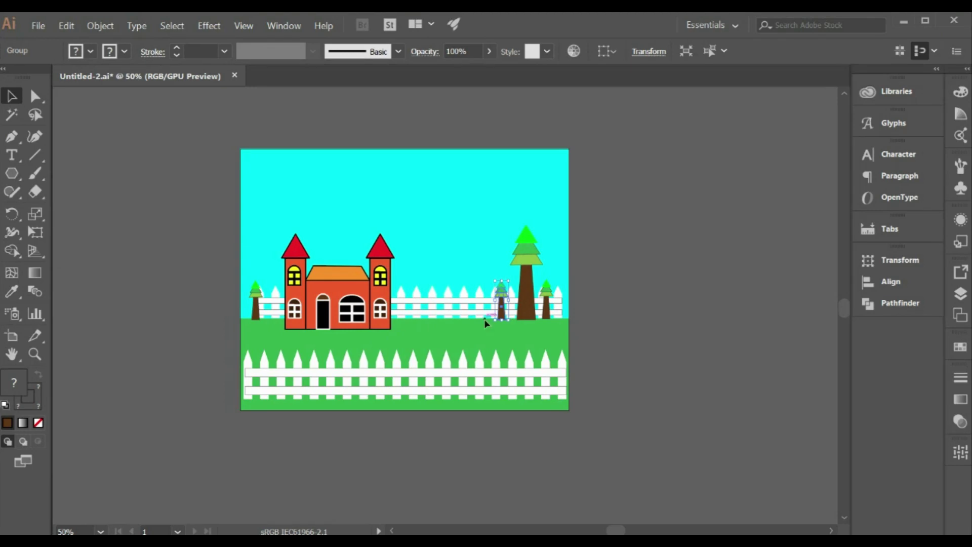
Place a copy of the big tree over the front fence
{"action": "left_click_drag", "start_coordinate": [530, 311], "coordinate": [481, 351]}
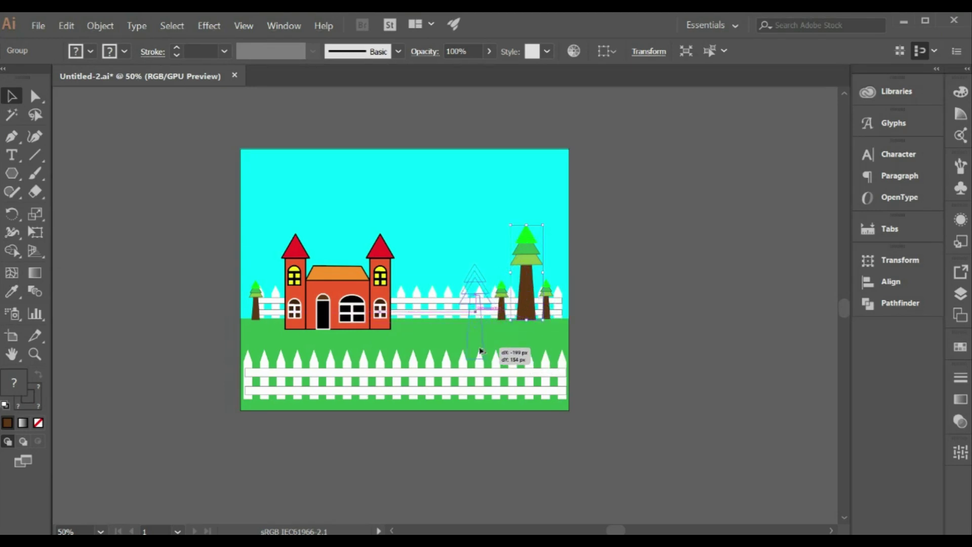
{"action": "left_click_drag", "start_coordinate": [481, 351], "coordinate": [494, 390]}
{"action": "key", "text": "ctrl+z"}
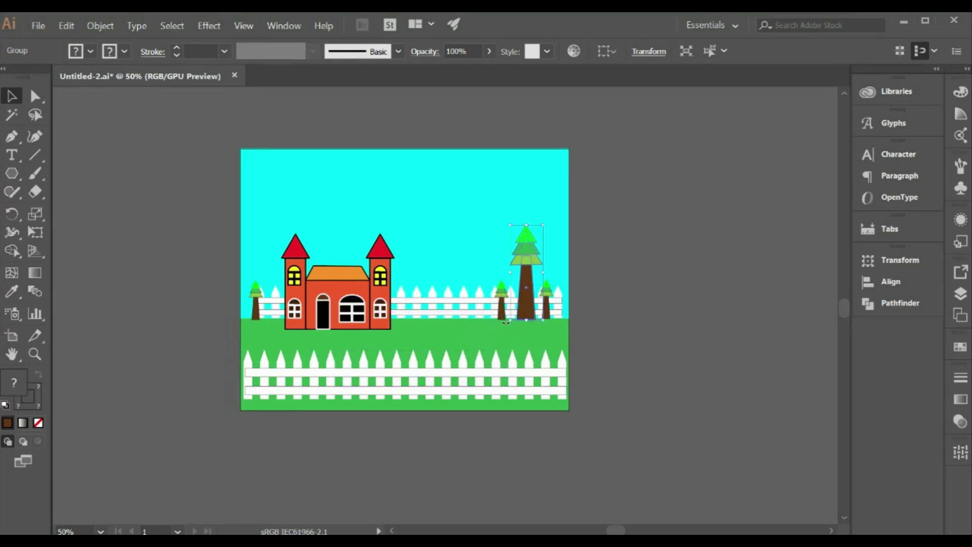
{"action": "left_click_drag", "start_coordinate": [528, 299], "coordinate": [491, 382]}
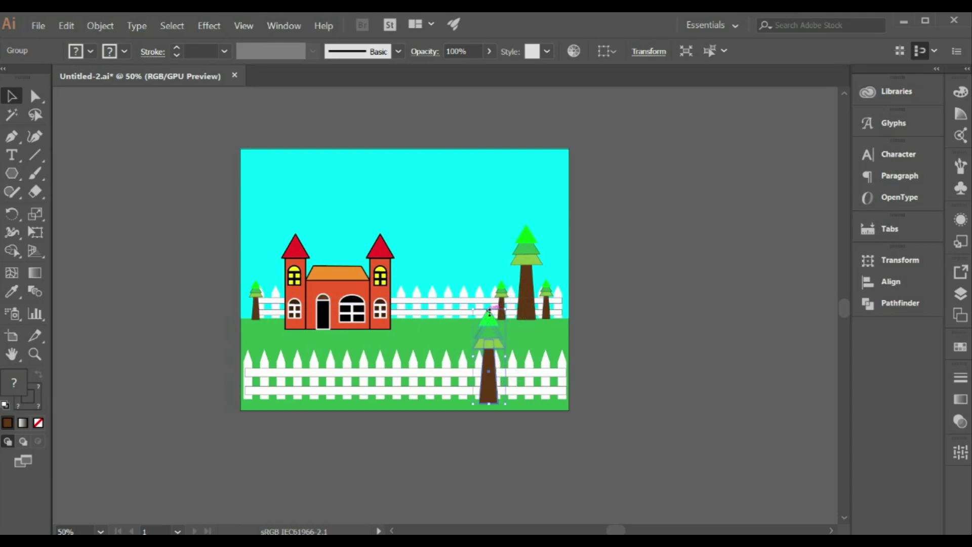
Send the front tree one step backward and select the object beneath its trunk
{"action": "right_click", "coordinate": [637, 276]}
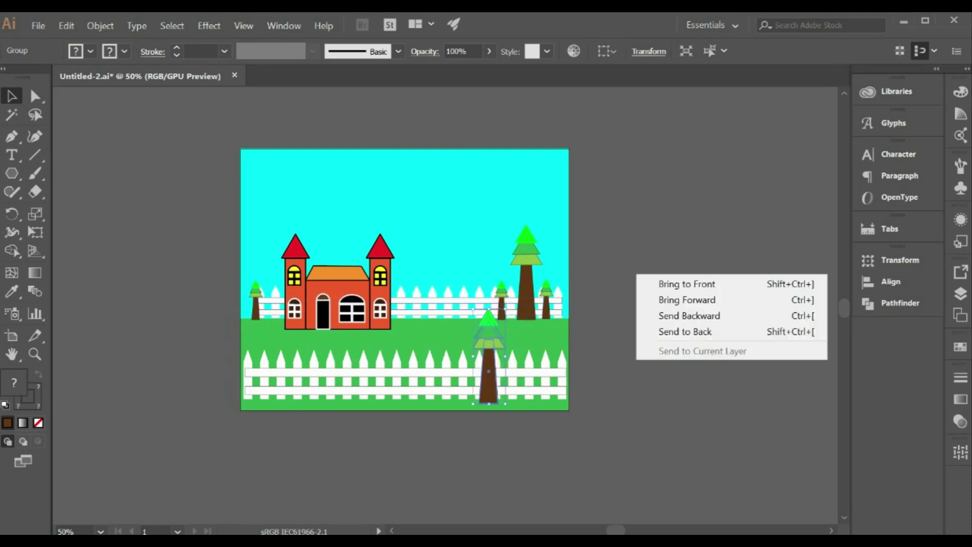
{"action": "left_click", "coordinate": [690, 317]}
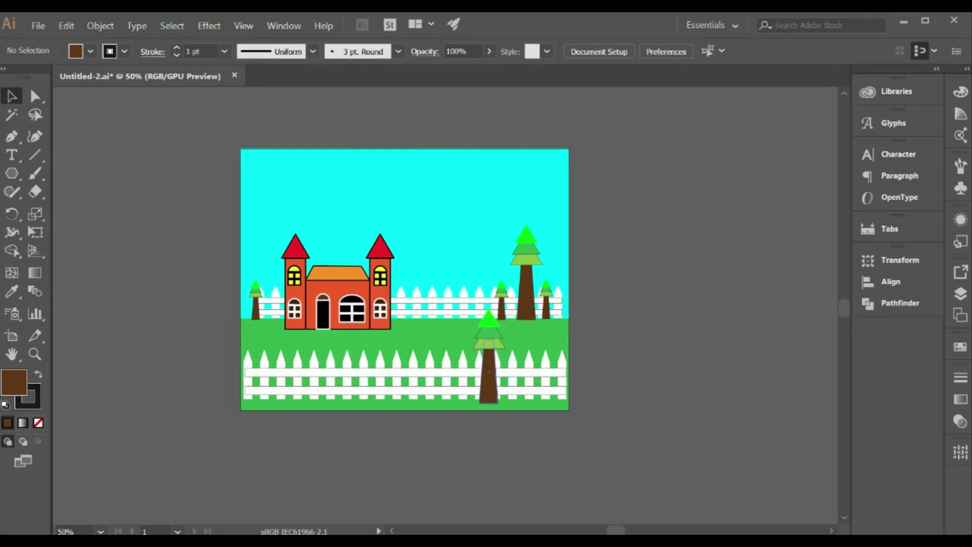
{"action": "left_click", "coordinate": [491, 387]}
{"action": "right_click", "coordinate": [636, 321]}
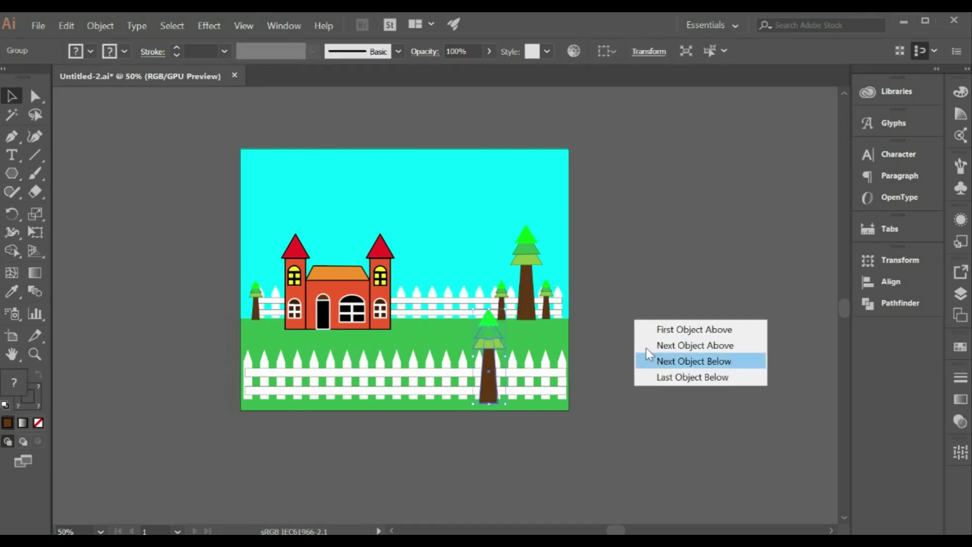
{"action": "left_click", "coordinate": [662, 356]}
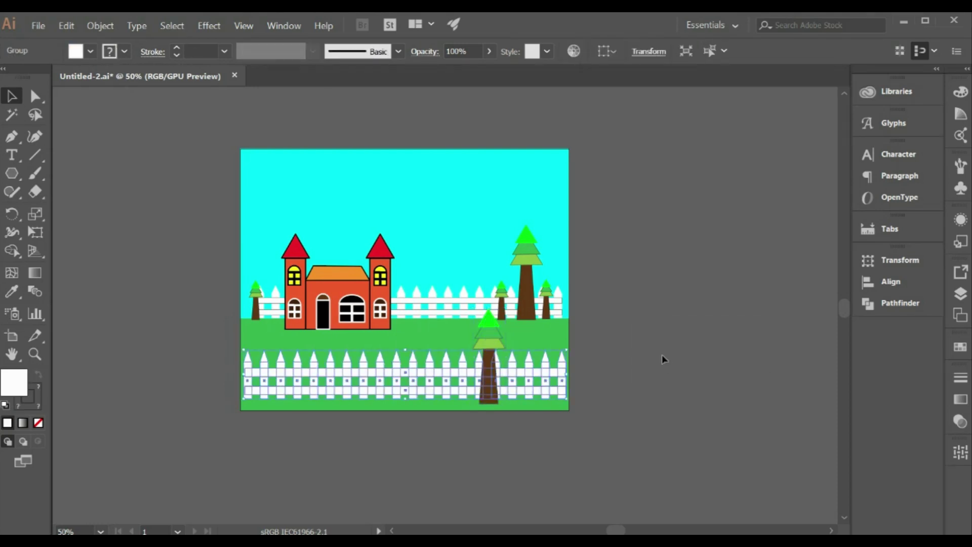
Send the front tree behind the fence, then all the way to the back
{"action": "left_click", "coordinate": [492, 377]}
{"action": "right_click", "coordinate": [636, 292]}
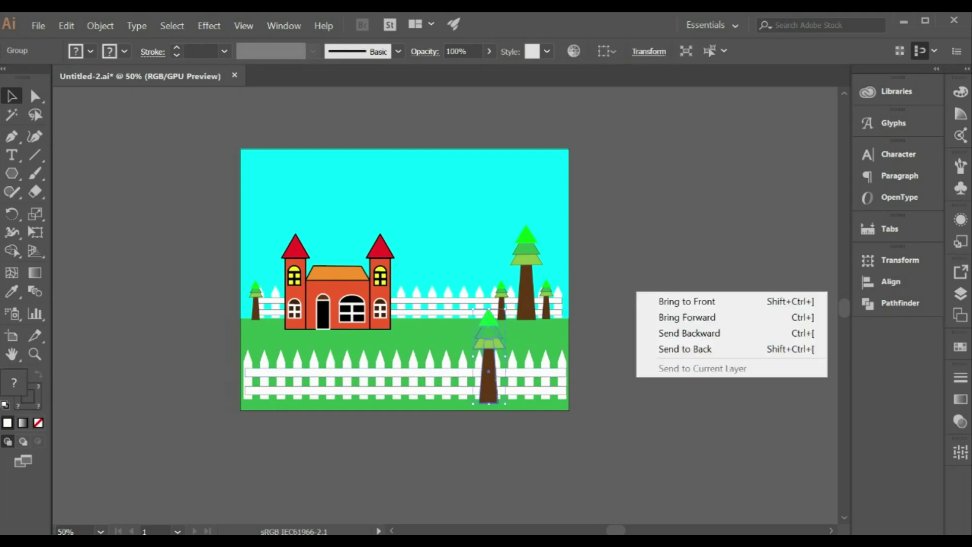
{"action": "left_click", "coordinate": [735, 333]}
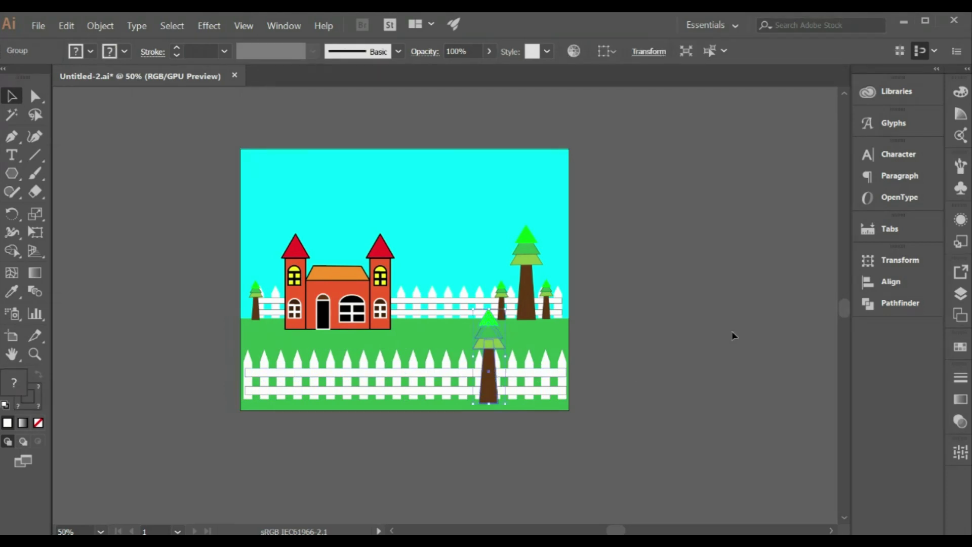
{"action": "right_click", "coordinate": [494, 381]}
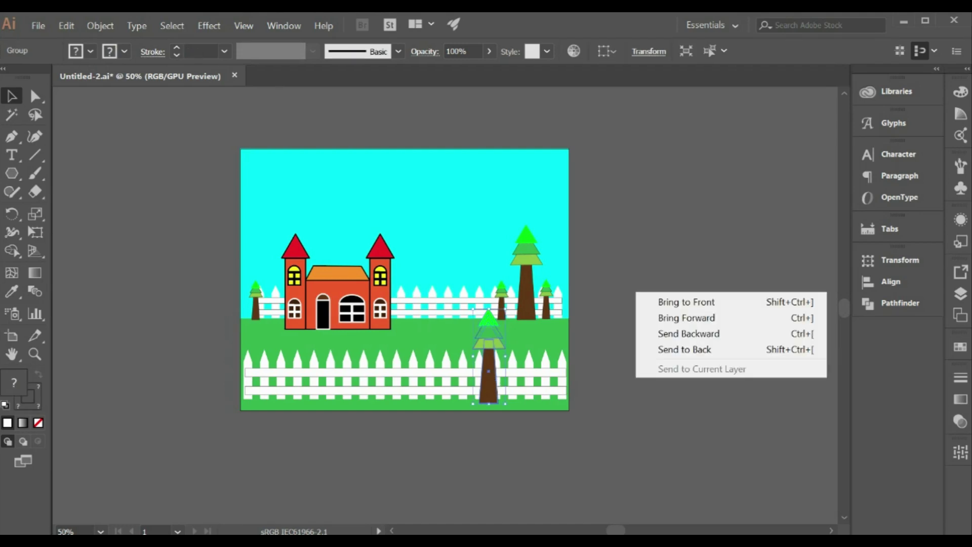
{"action": "left_click", "coordinate": [692, 353]}
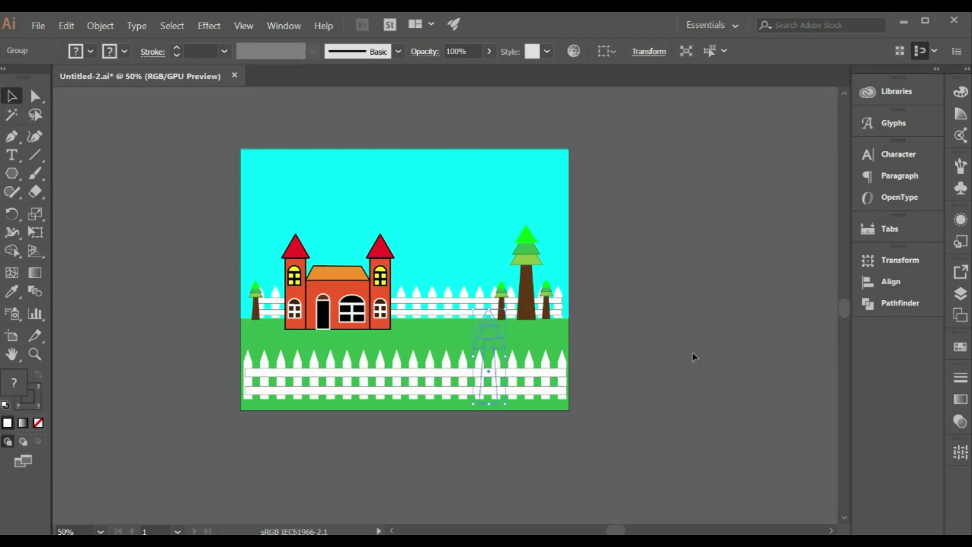
Bring the front tree back in front of the fence and reselect it
{"action": "left_click", "coordinate": [491, 361]}
{"action": "right_click", "coordinate": [491, 361]}
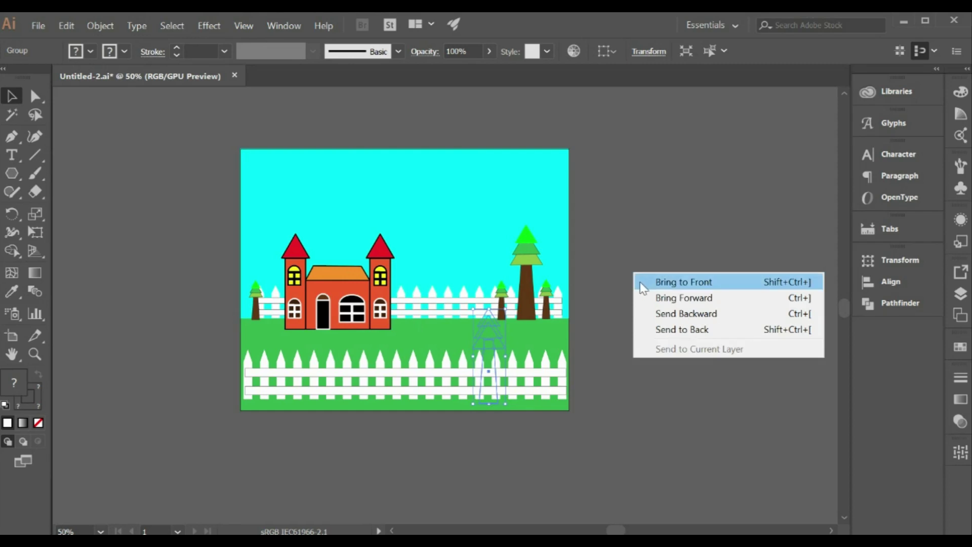
{"action": "left_click", "coordinate": [653, 280]}
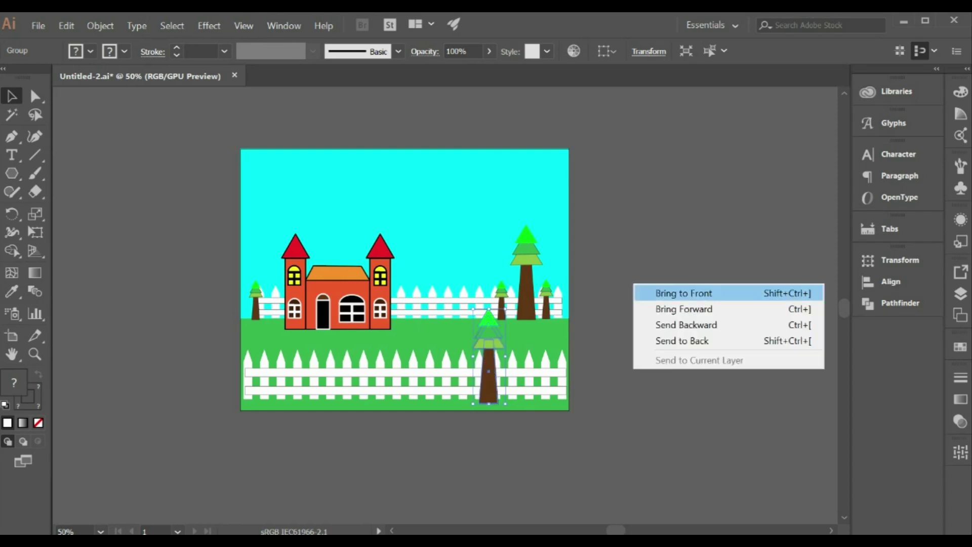
{"action": "left_click", "coordinate": [665, 308]}
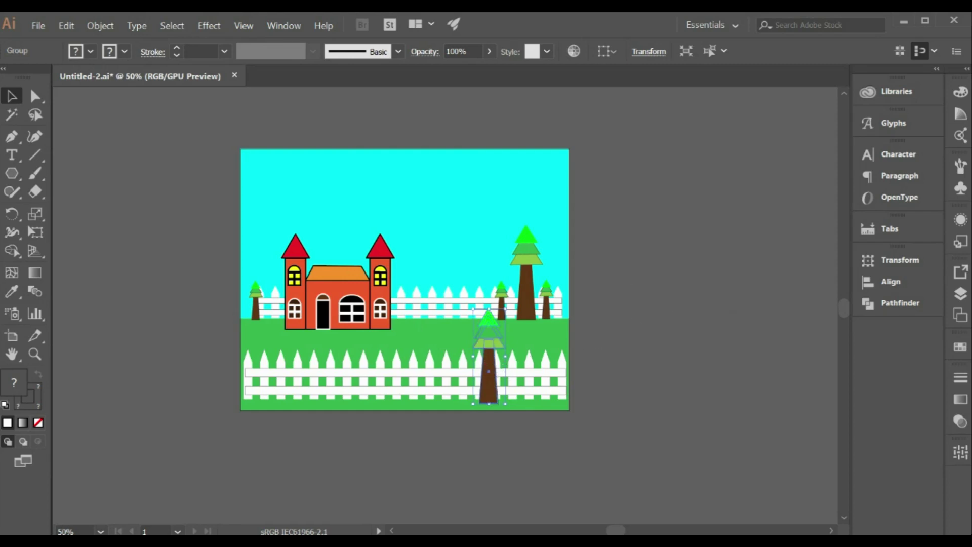
{"action": "left_click", "coordinate": [715, 322]}
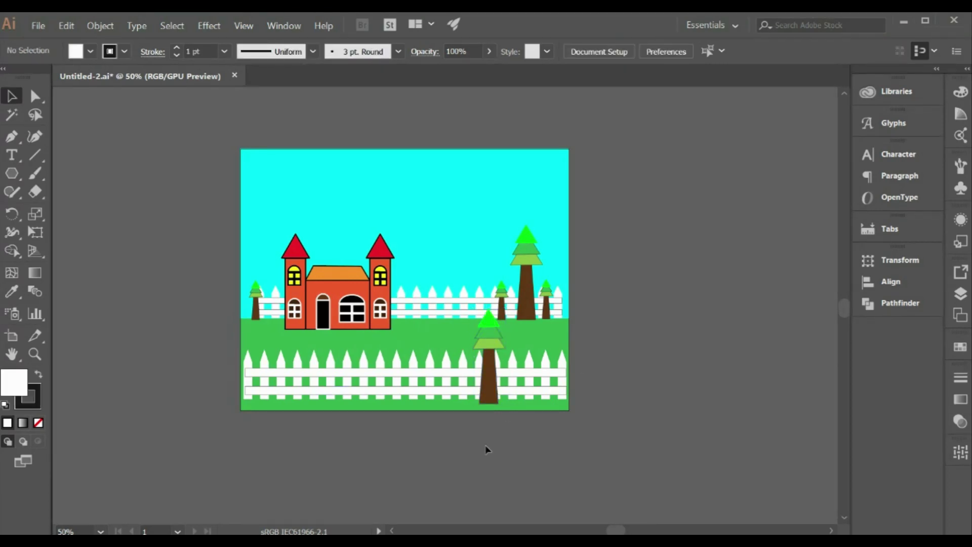
{"action": "left_click", "coordinate": [489, 373]}
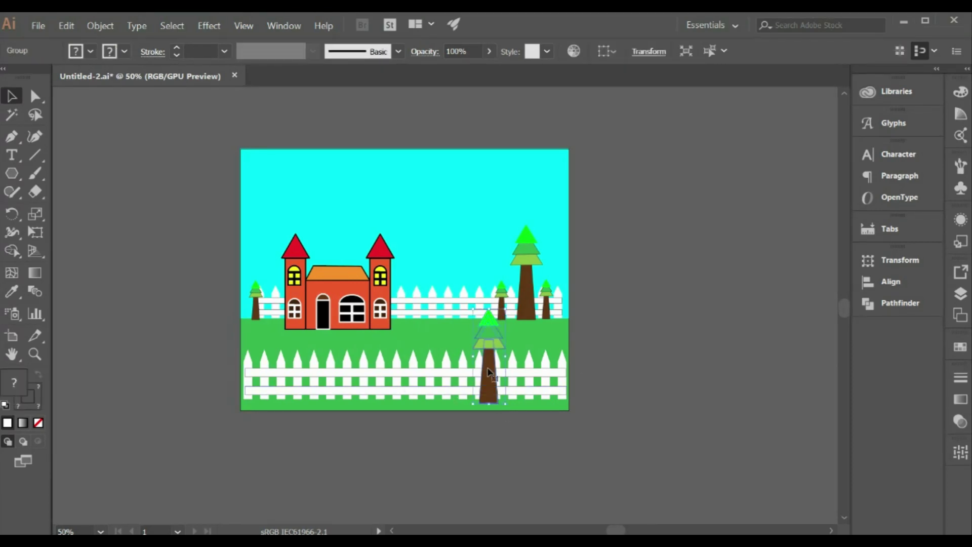
Duplicate the foreground tree as two tiny trees on the grass behind the front fence
{"action": "left_click_drag", "start_coordinate": [489, 372], "coordinate": [437, 292], "text": "alt"}
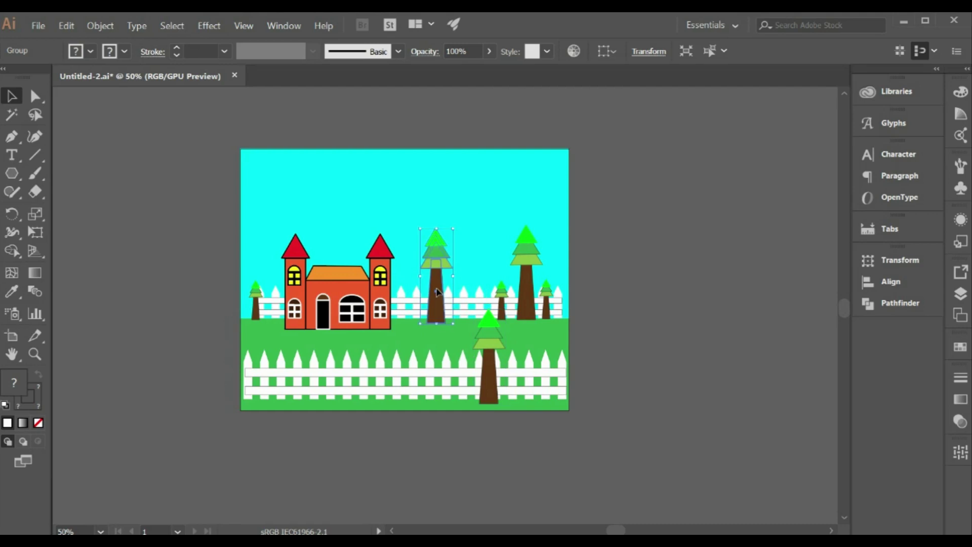
{"action": "mouse_move", "coordinate": [453, 228]}
{"action": "left_mouse_down"}
{"action": "mouse_move", "coordinate": [433, 275]}
{"action": "mouse_move", "coordinate": [437, 310]}
{"action": "left_mouse_up"}
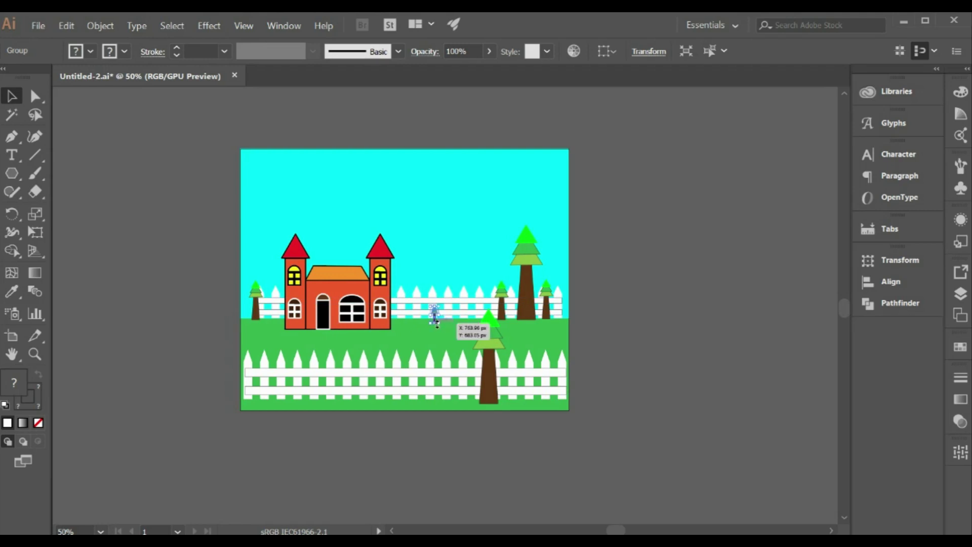
{"action": "left_click", "coordinate": [439, 331]}
{"action": "left_click_drag", "start_coordinate": [435, 316], "coordinate": [476, 310]}
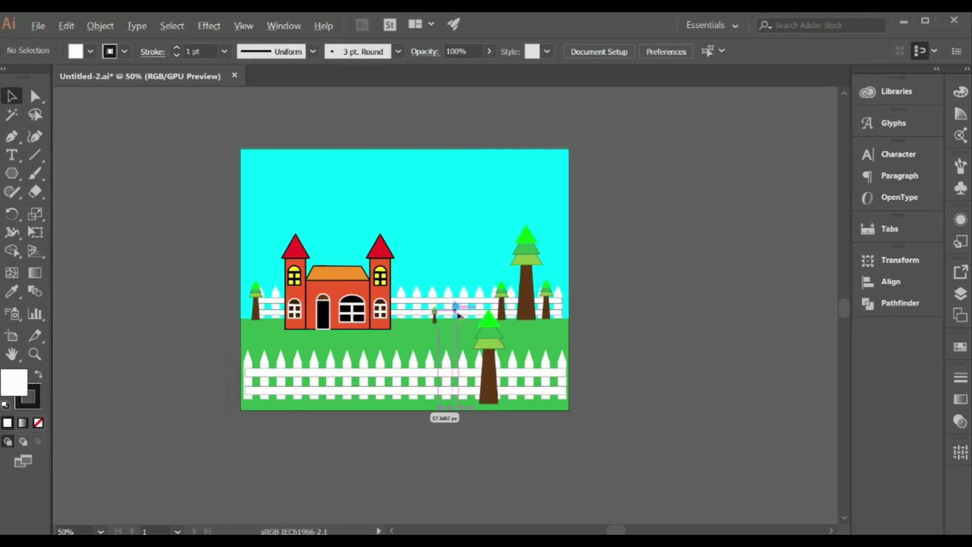
Raise the back fence behind the castle and stretch it to both artboard edges
{"action": "left_click_drag", "start_coordinate": [258, 293], "coordinate": [258, 257]}
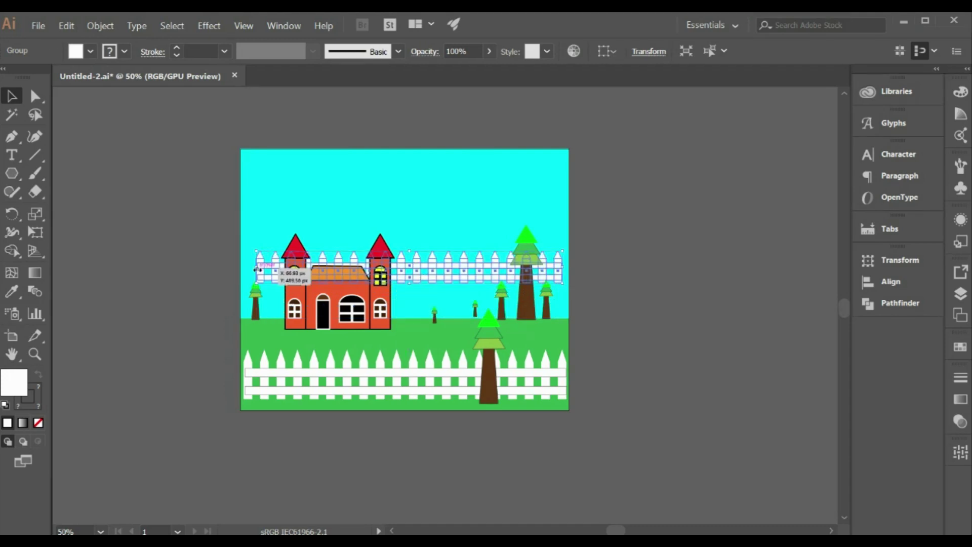
{"action": "left_click_drag", "start_coordinate": [257, 255], "coordinate": [241, 256]}
{"action": "left_click_drag", "start_coordinate": [562, 267], "coordinate": [569, 267]}
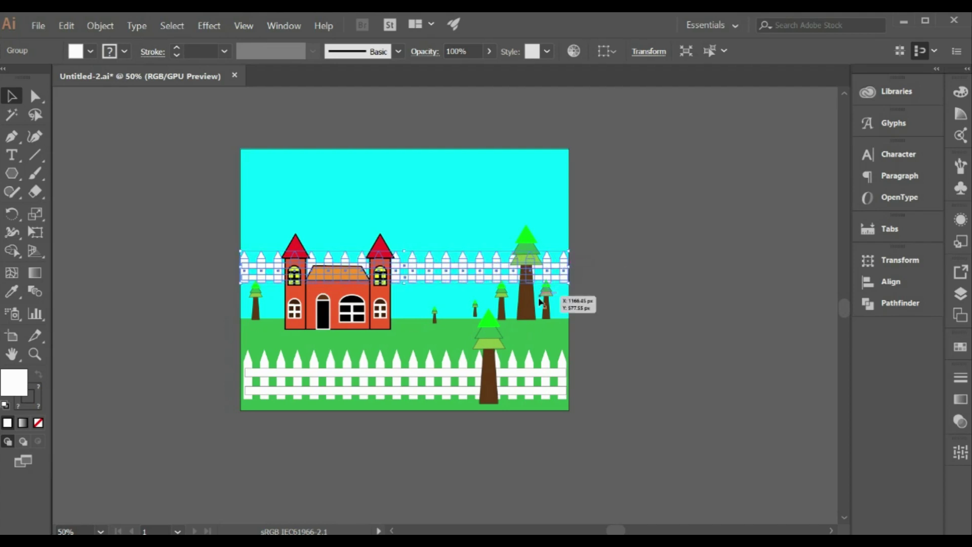
Move the tall right-side tree higher and arrange the small trees along the back fence
{"action": "mouse_move", "coordinate": [516, 320]}
{"action": "left_mouse_down"}
{"action": "mouse_move", "coordinate": [515, 294]}
{"action": "mouse_move", "coordinate": [494, 286]}
{"action": "mouse_move", "coordinate": [446, 320]}
{"action": "left_mouse_up"}
{"action": "left_click_drag", "start_coordinate": [547, 307], "coordinate": [553, 279]}
{"action": "left_click_drag", "start_coordinate": [462, 274], "coordinate": [508, 273]}
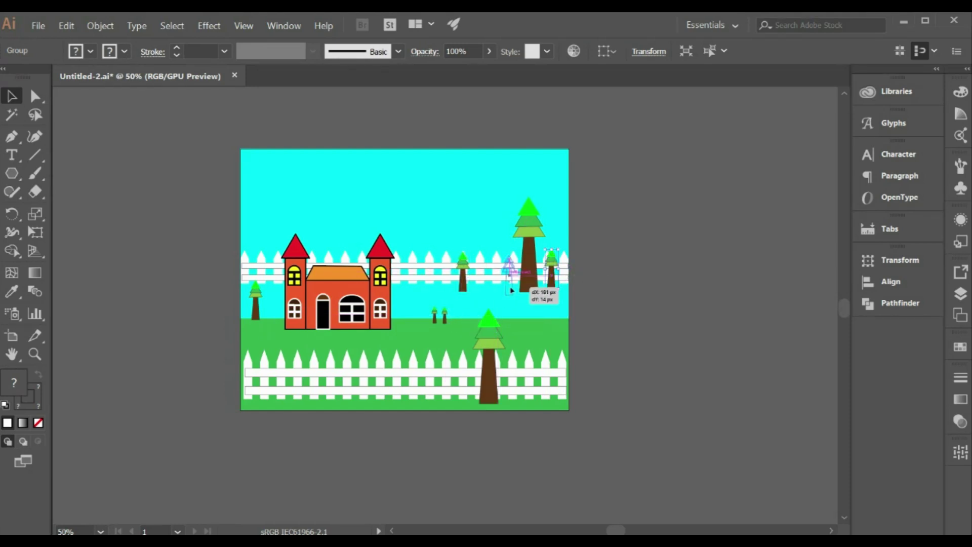
{"action": "left_click", "coordinate": [170, 261]}
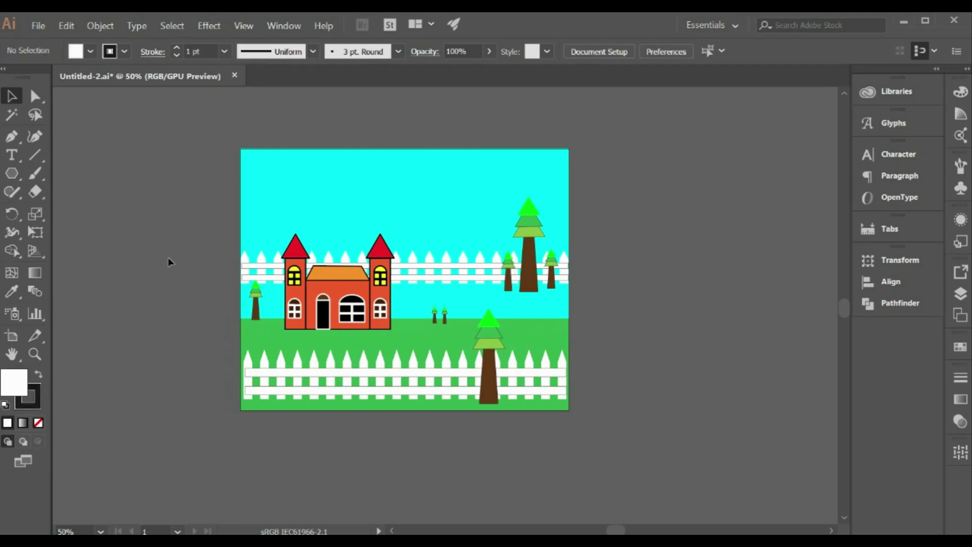
Draw a trial polygon in the sky, then delete the unwanted white shape
{"action": "left_click", "coordinate": [11, 173]}
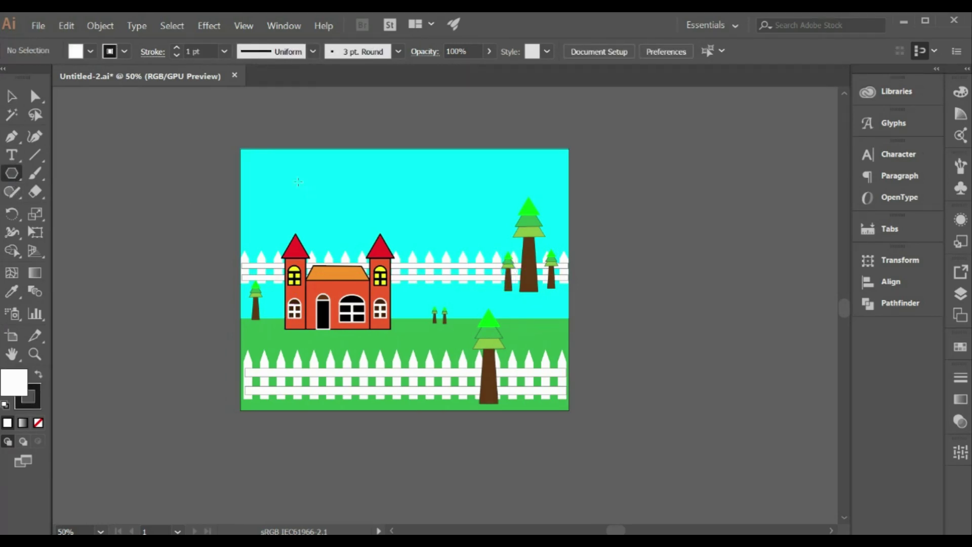
{"action": "left_click_drag", "start_coordinate": [301, 180], "coordinate": [329, 202]}
{"action": "key", "text": "Up"}
{"action": "key", "text": "Up"}
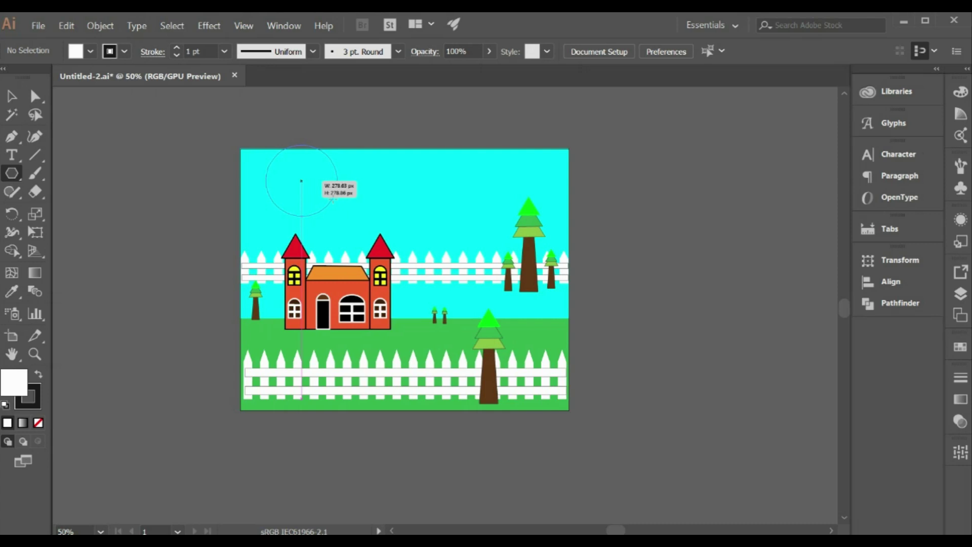
{"action": "left_click_drag", "start_coordinate": [332, 199], "coordinate": [332, 199]}
{"action": "left_click", "coordinate": [332, 200]}
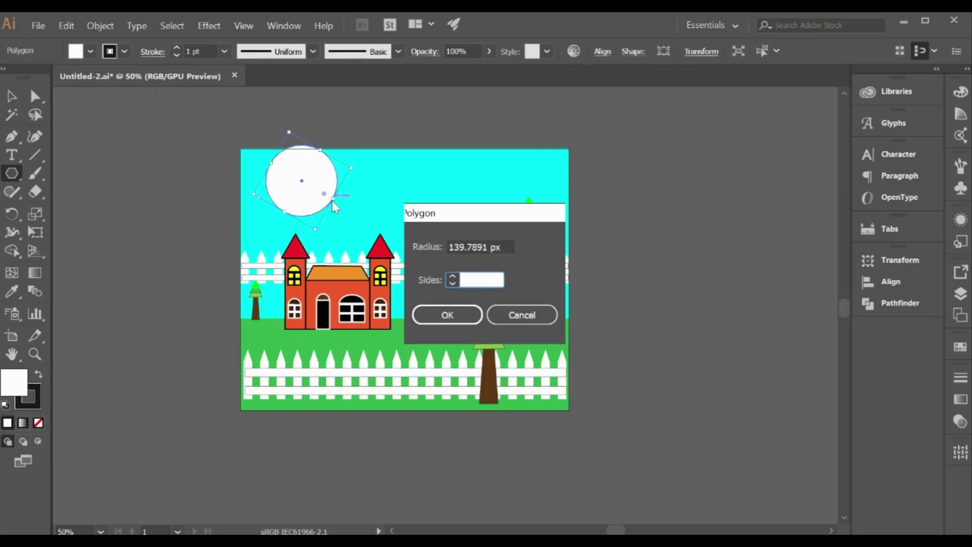
{"action": "left_click", "coordinate": [521, 315]}
{"action": "key", "text": "Delete"}
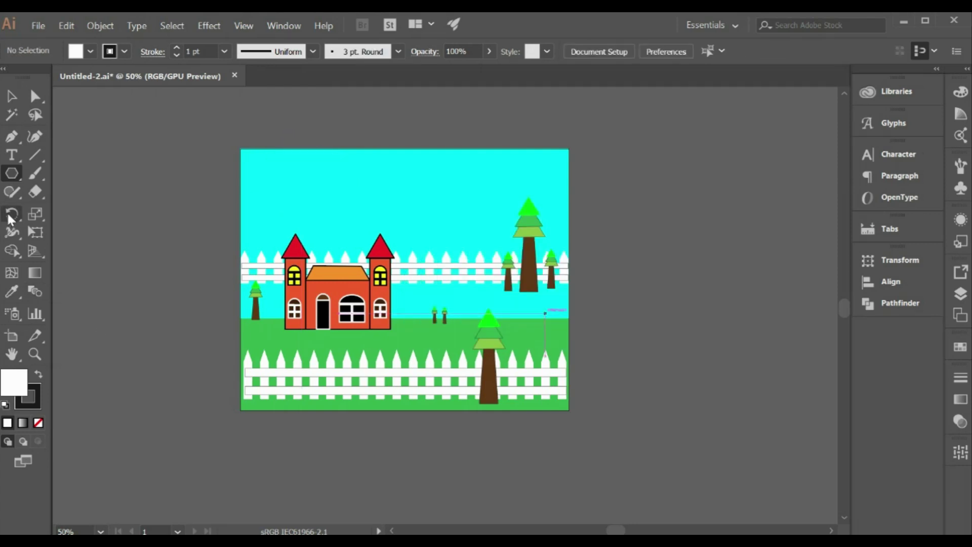
Draw an upright many-pointed white star, then delete it
{"action": "left_click", "coordinate": [11, 175], "text": "alt"}
{"action": "left_click_drag", "start_coordinate": [285, 179], "coordinate": [324, 199]}
{"action": "key", "text": "Up"}
{"action": "key", "text": "Up"}
{"action": "key", "text": "Up"}
{"action": "key", "text": "Up"}
{"action": "key", "text": "Up"}
{"action": "key", "text": "Up"}
{"action": "key", "text": "Up"}
{"action": "key", "text": "Up"}
{"action": "key", "text": "Up"}
{"action": "key", "text": "Up"}
{"action": "key", "text": "Up"}
{"action": "key", "text": "shift"}
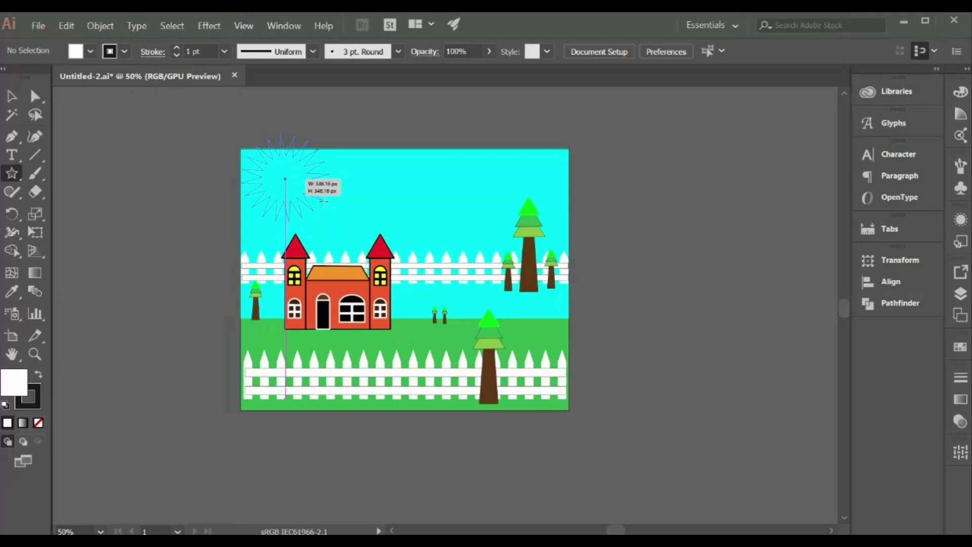
{"action": "left_click_drag", "start_coordinate": [323, 200], "coordinate": [324, 201]}
{"action": "key", "text": "Up"}
{"action": "key", "text": "Up"}
{"action": "key", "text": "Up"}
{"action": "key", "text": "Up"}
{"action": "key", "text": "Up"}
{"action": "key", "text": "Up"}
{"action": "key", "text": "Up"}
{"action": "key", "text": "Up"}
{"action": "key", "text": "Up"}
{"action": "key", "text": "Up"}
{"action": "key", "text": "Up"}
{"action": "key", "text": "Up"}
{"action": "left_click_drag", "start_coordinate": [324, 201], "coordinate": [323, 201]}
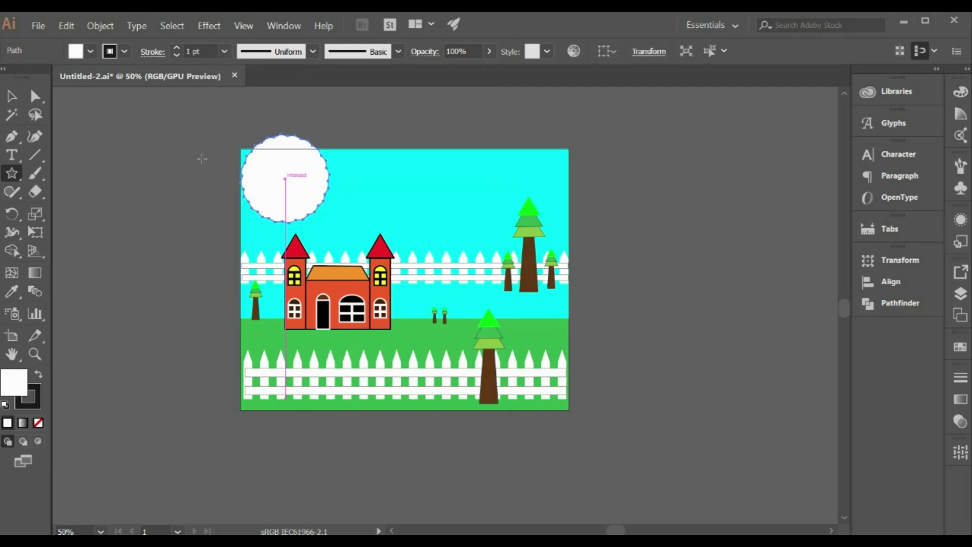
{"action": "key", "text": "Delete"}
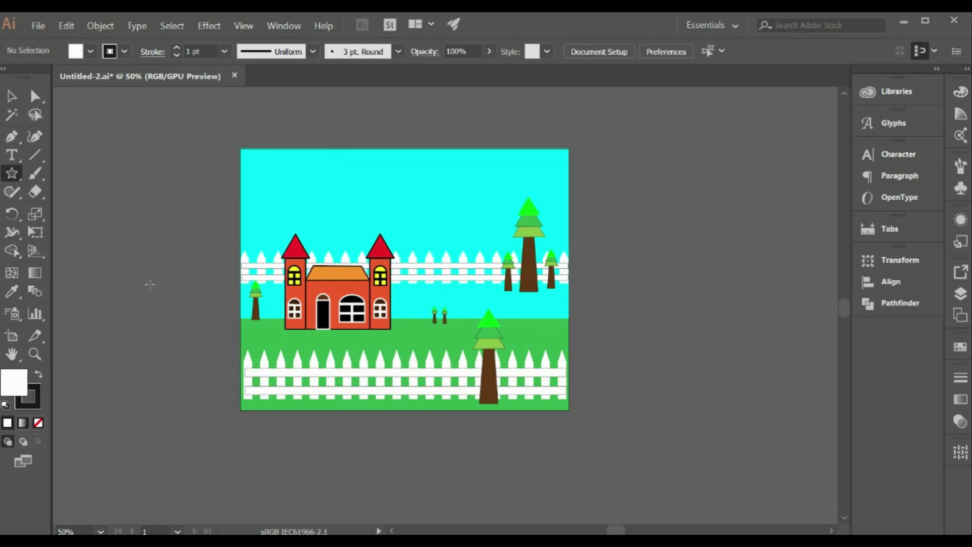
Draw a spiky many-pointed sunburst star with longer points in the sky
{"action": "left_click_drag", "start_coordinate": [282, 166], "coordinate": [318, 195]}
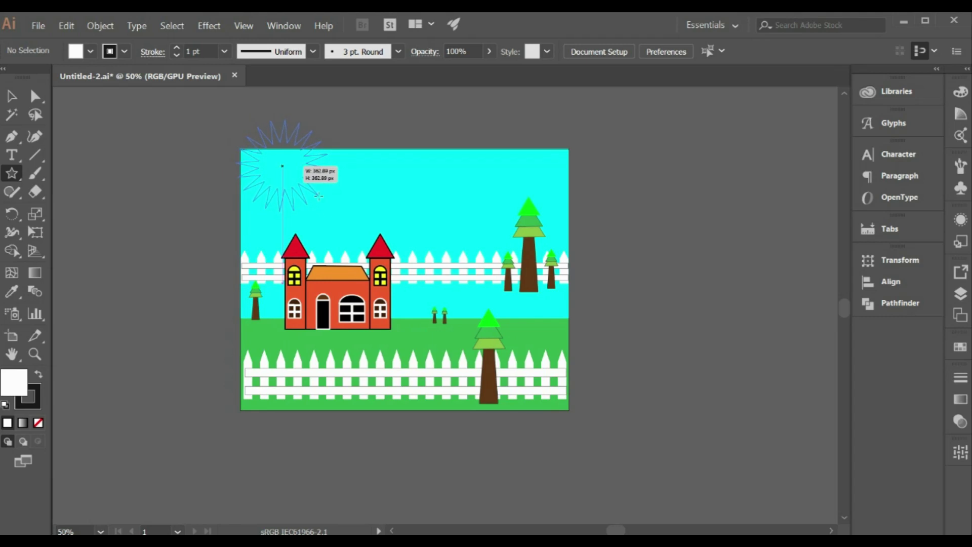
{"action": "key", "text": "Up"}
{"action": "key", "text": "Up"}
{"action": "key", "text": "Up"}
{"action": "key", "text": "Up"}
{"action": "key", "text": "Up"}
{"action": "key", "text": "Up"}
{"action": "key", "text": "Up"}
{"action": "key", "text": "Up"}
{"action": "key", "text": "Up"}
{"action": "key", "text": "Up"}
{"action": "key", "text": "Up"}
{"action": "key", "text": "Up"}
{"action": "key", "text": "Up"}
{"action": "key", "text": "Up"}
{"action": "key", "text": "Up"}
{"action": "key", "text": "Up"}
{"action": "key", "text": "Up"}
{"action": "key", "text": "Up"}
{"action": "key", "text": "Up"}
{"action": "key", "text": "Up"}
{"action": "key", "text": "Up"}
{"action": "key", "text": "Down"}
{"action": "key", "text": "Down"}
{"action": "key", "text": "Down"}
{"action": "key", "text": "Down"}
{"action": "key", "text": "Down"}
{"action": "key", "text": "Down"}
{"action": "left_click_drag", "start_coordinate": [319, 196], "coordinate": [311, 189]}
{"action": "left_click_drag", "start_coordinate": [312, 189], "coordinate": [304, 188]}
Move the sun to the upper-left sky and fill it orange
{"action": "left_click", "coordinate": [12, 96]}
{"action": "left_click", "coordinate": [119, 119]}
{"action": "left_click", "coordinate": [89, 52]}
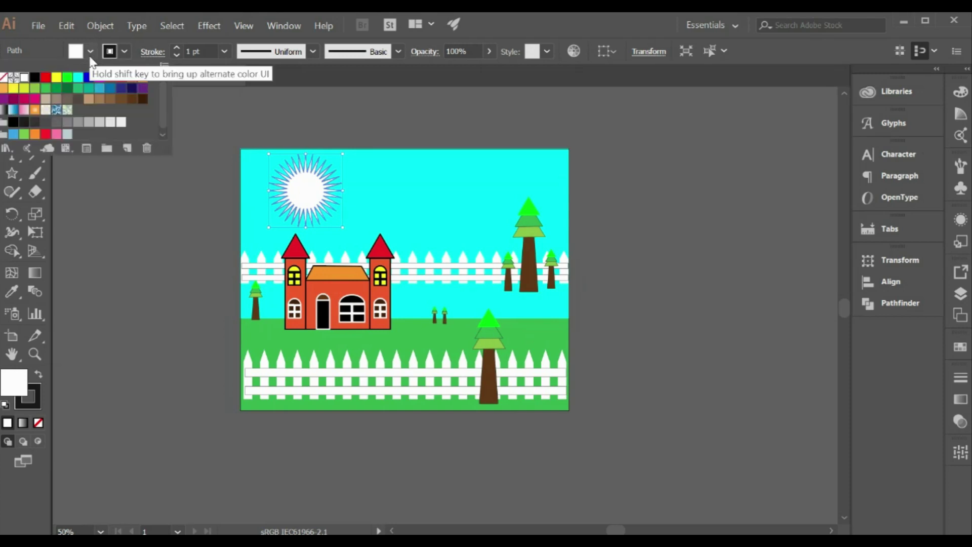
{"action": "left_click", "coordinate": [7, 92]}
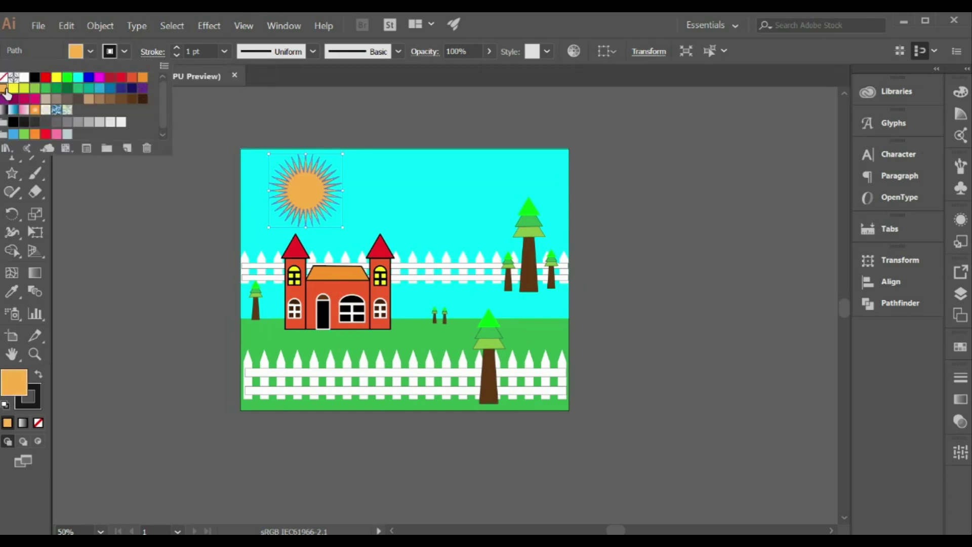
{"action": "left_click", "coordinate": [135, 196]}
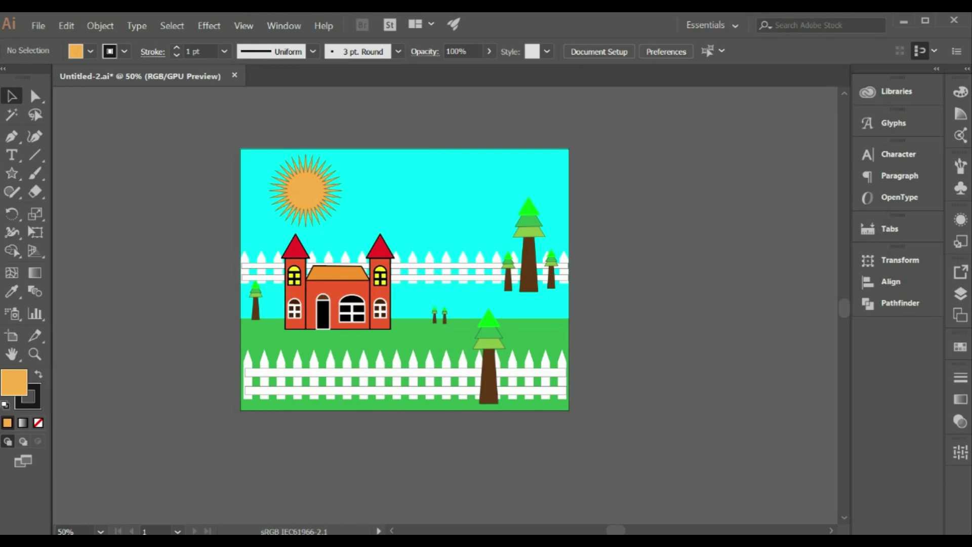
Draw a small circle and duplicate it to the right to form a row of cloud puffs
{"action": "key", "text": "l"}
{"action": "left_click_drag", "start_coordinate": [413, 167], "coordinate": [435, 189]}
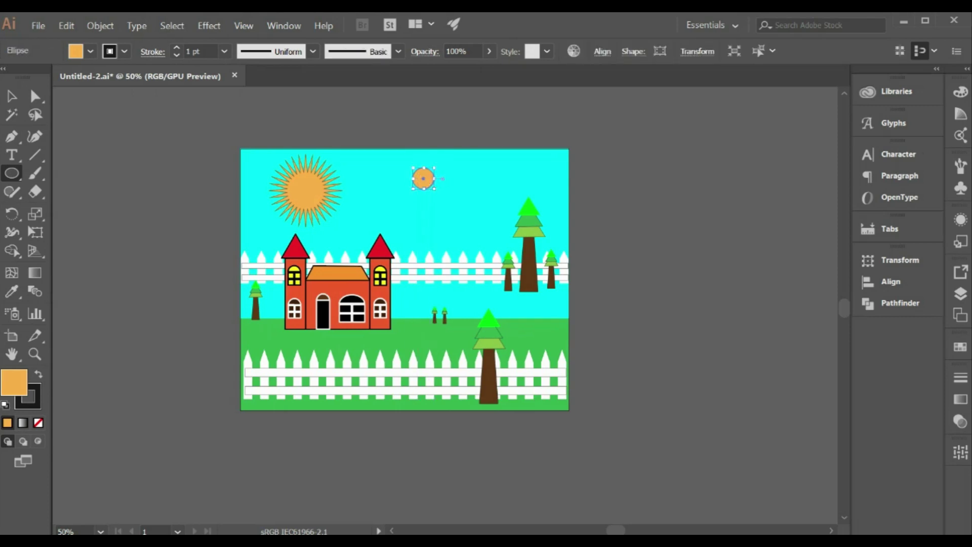
{"action": "key", "text": "v"}
{"action": "mouse_move", "coordinate": [423, 180]}
{"action": "left_mouse_down"}
{"action": "mouse_move", "coordinate": [489, 179]}
{"action": "mouse_move", "coordinate": [498, 190]}
{"action": "left_mouse_up"}
{"action": "left_click_drag", "start_coordinate": [420, 185], "coordinate": [415, 198]}
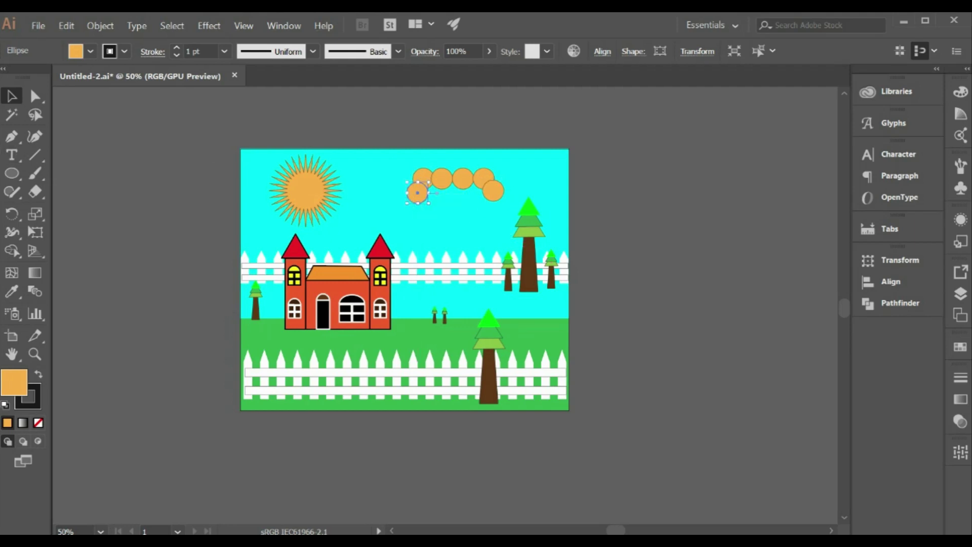
Add a wide bar under the circles, unite them with Pathfinder, and fill the cloud white
{"action": "key", "text": "l"}
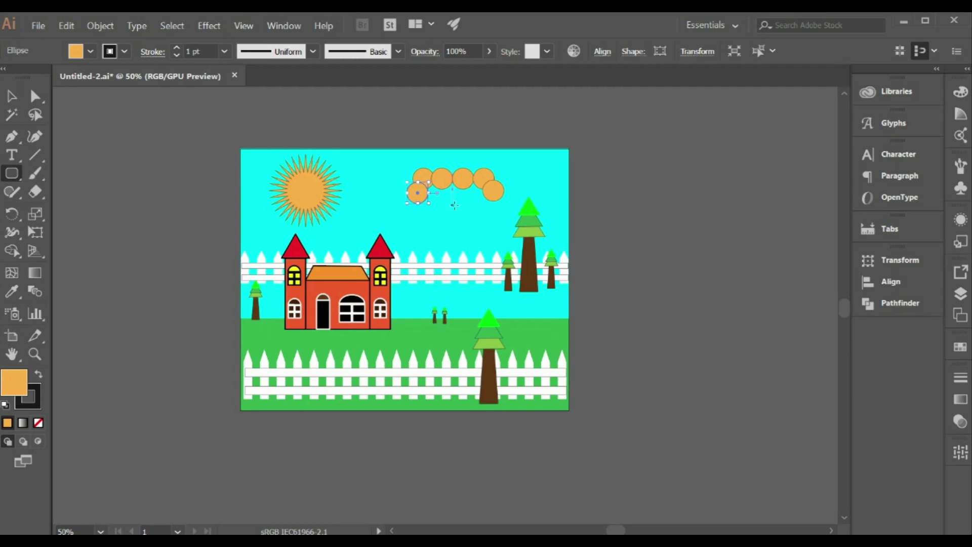
{"action": "left_click_drag", "start_coordinate": [418, 199], "coordinate": [496, 208]}
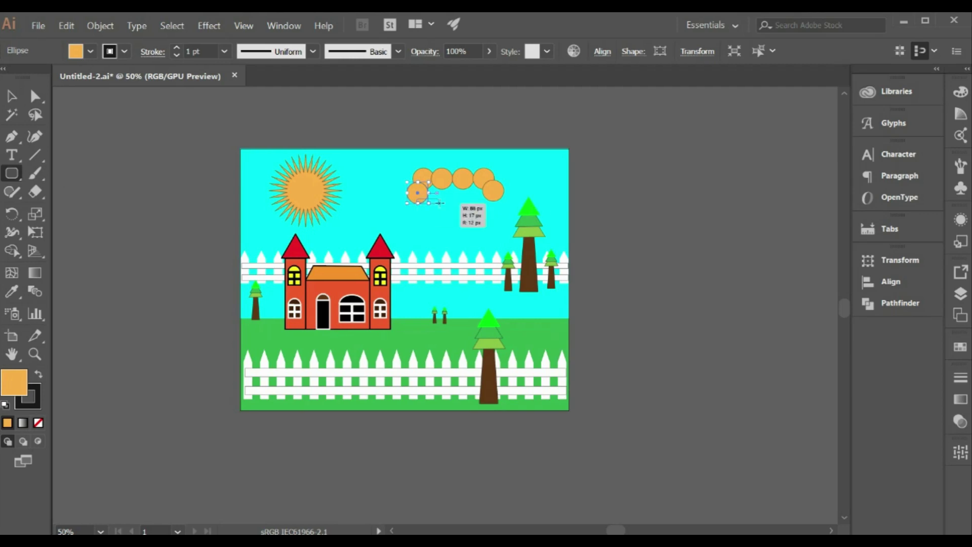
{"action": "mouse_move", "coordinate": [496, 208]}
{"action": "left_mouse_down"}
{"action": "mouse_move", "coordinate": [492, 181]}
{"action": "mouse_move", "coordinate": [457, 203]}
{"action": "left_mouse_up"}
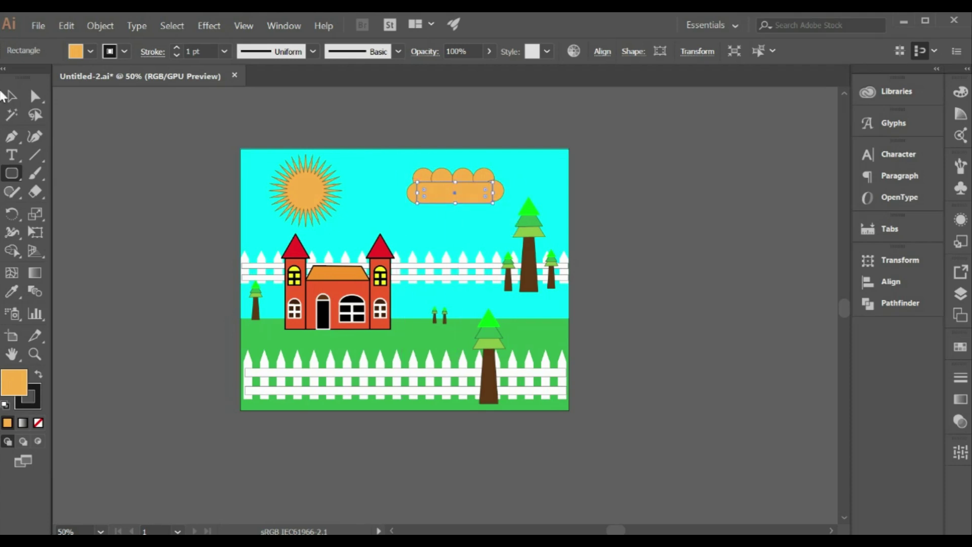
{"action": "left_click", "coordinate": [9, 96]}
{"action": "left_click_drag", "start_coordinate": [518, 209], "coordinate": [508, 207]}
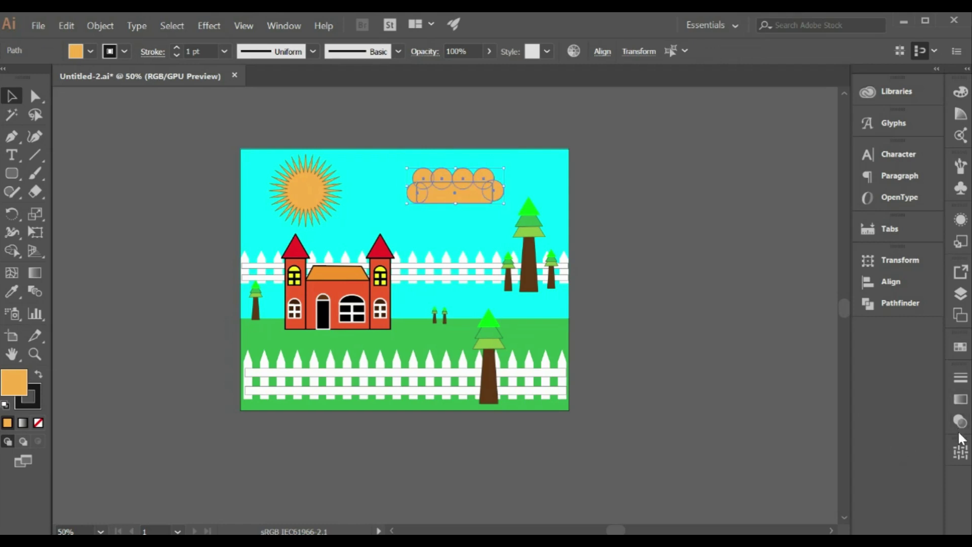
{"action": "left_click", "coordinate": [881, 303]}
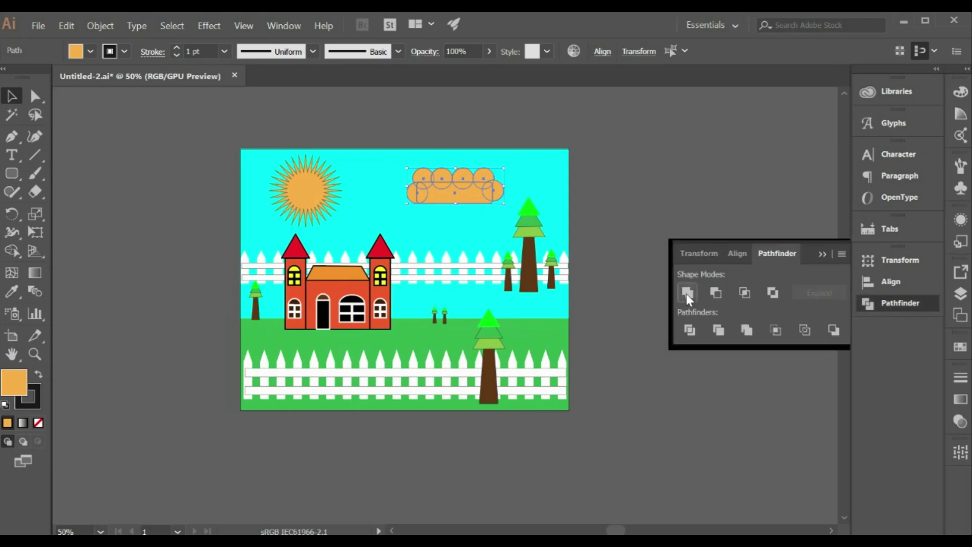
{"action": "left_click", "coordinate": [687, 293]}
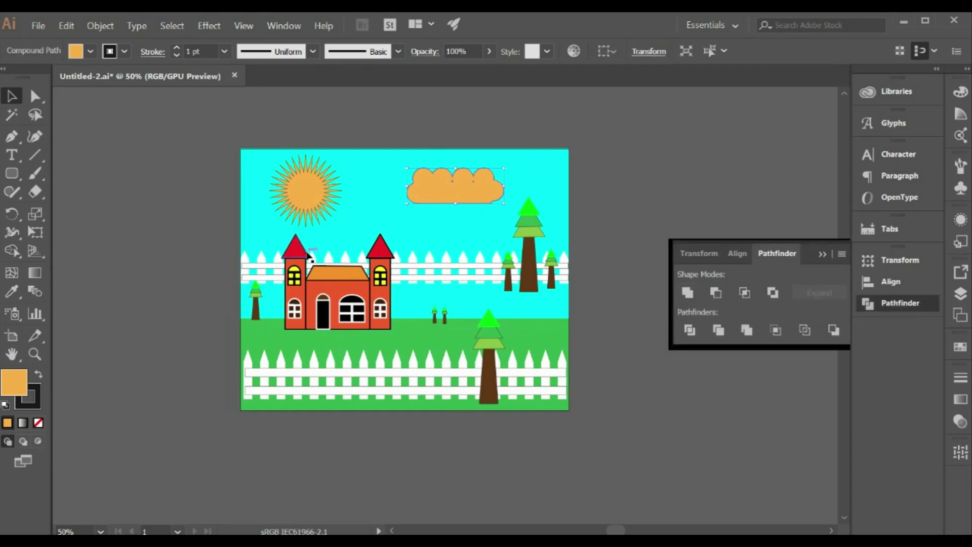
{"action": "left_click", "coordinate": [91, 51]}
{"action": "left_click", "coordinate": [24, 78]}
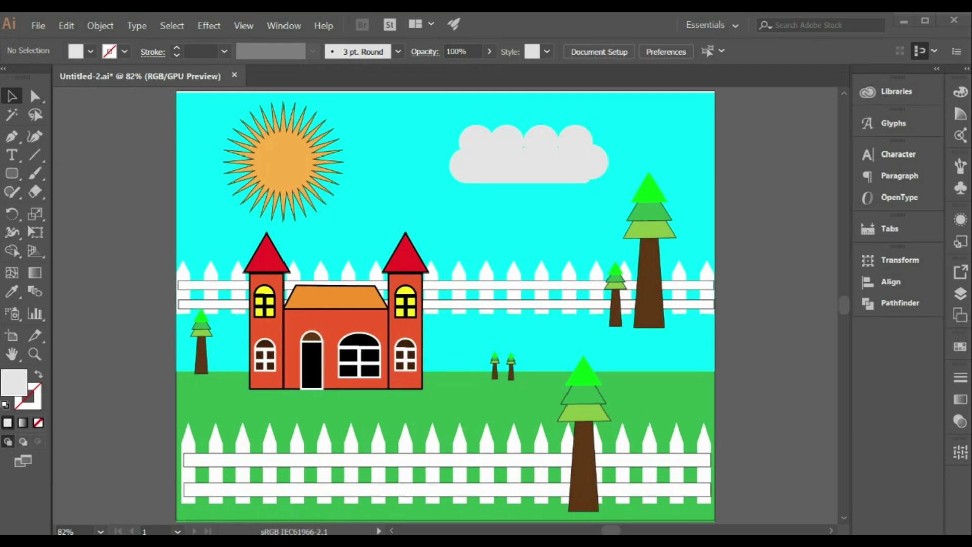
Attempt to close the document and dismiss the save-changes prompt, leaving it open
{"action": "left_click", "coordinate": [954, 20]}
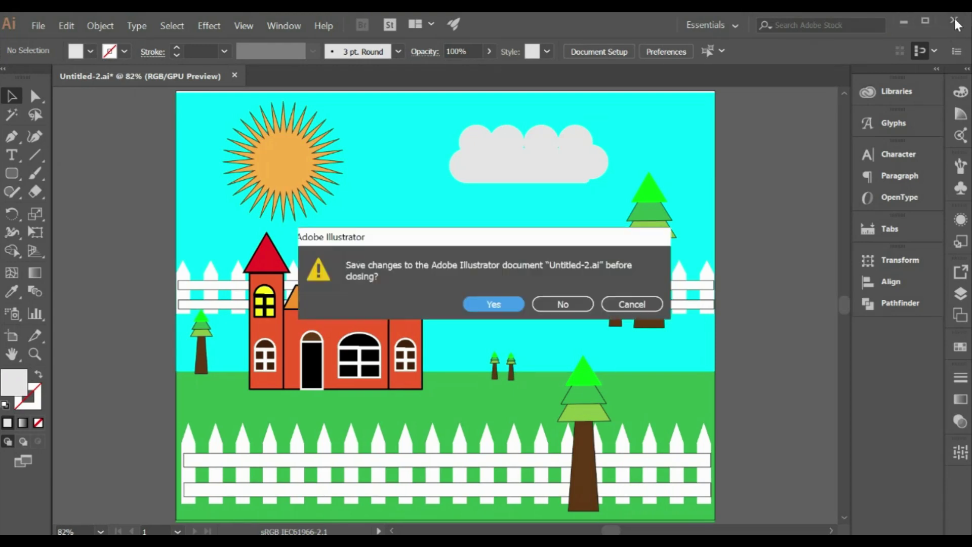
{"action": "left_click", "coordinate": [562, 304]}
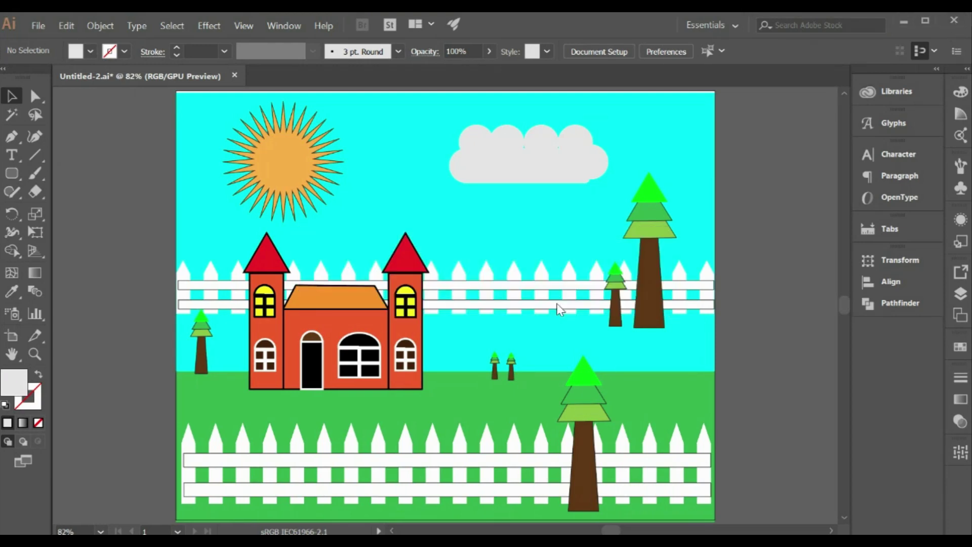